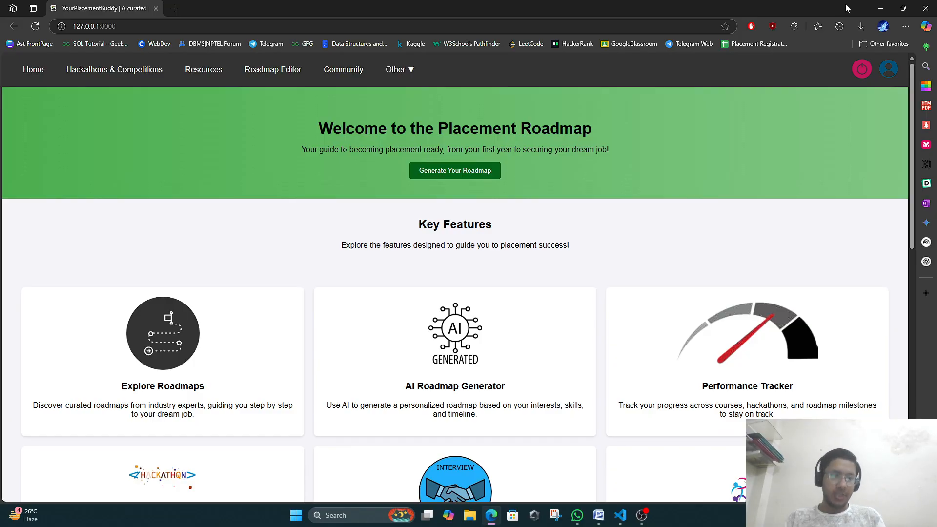
# Scroll up and down through the current page to look over its content.
pyautogui.scroll(-10, 830, 211)
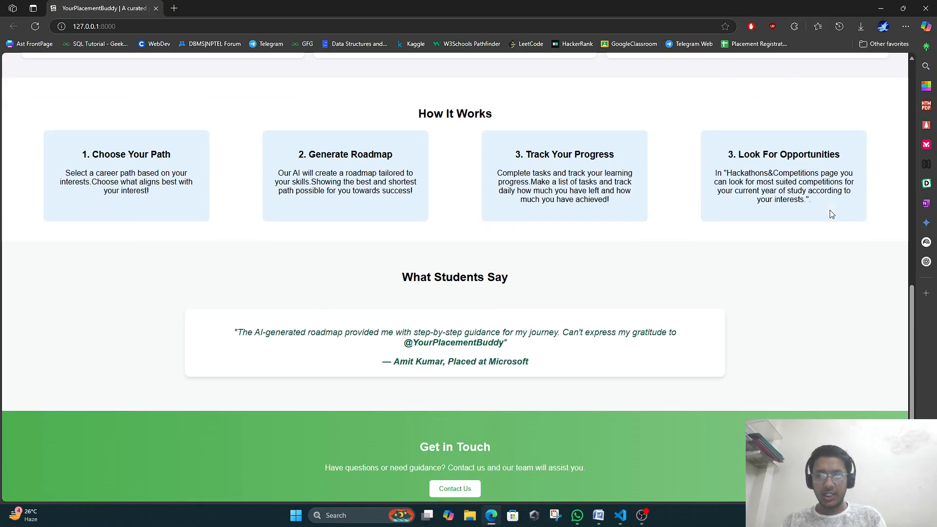
pyautogui.scroll(1, 537, 191)
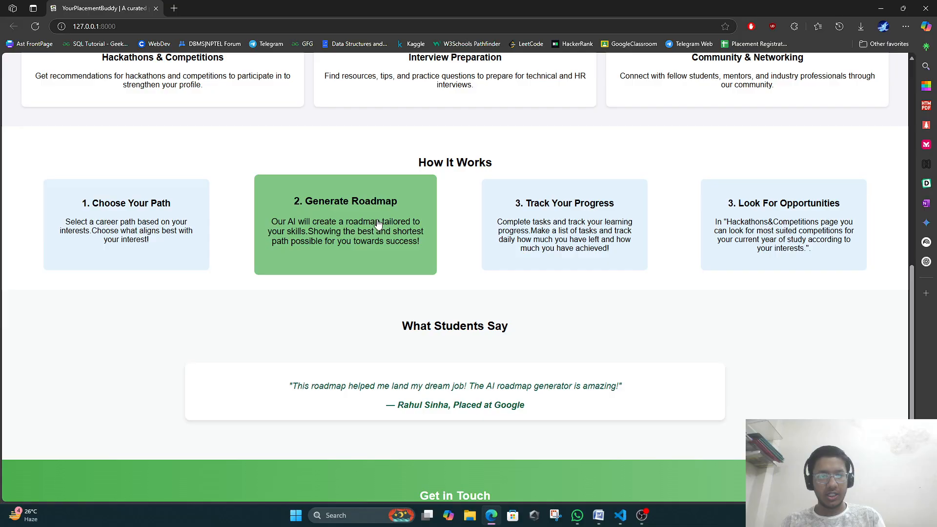
pyautogui.scroll(9, 488, 225)
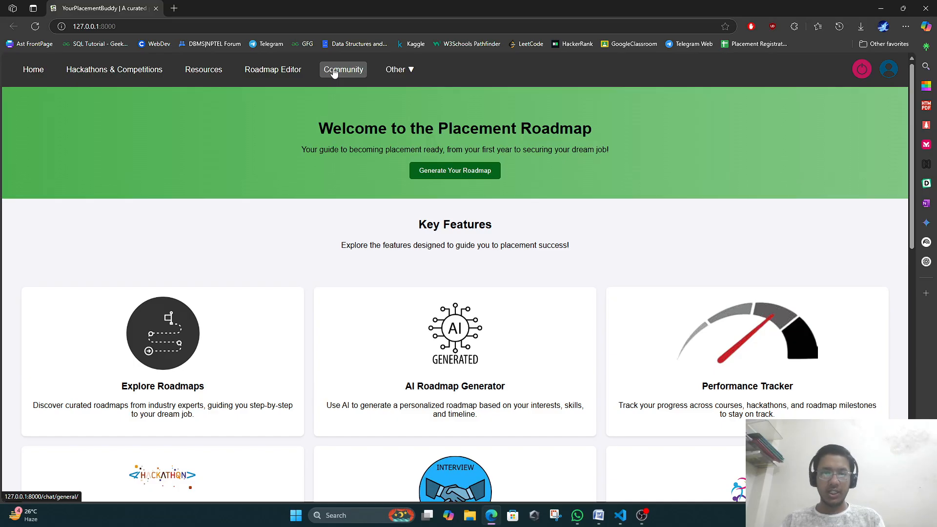
pyautogui.moveTo(407, 73)
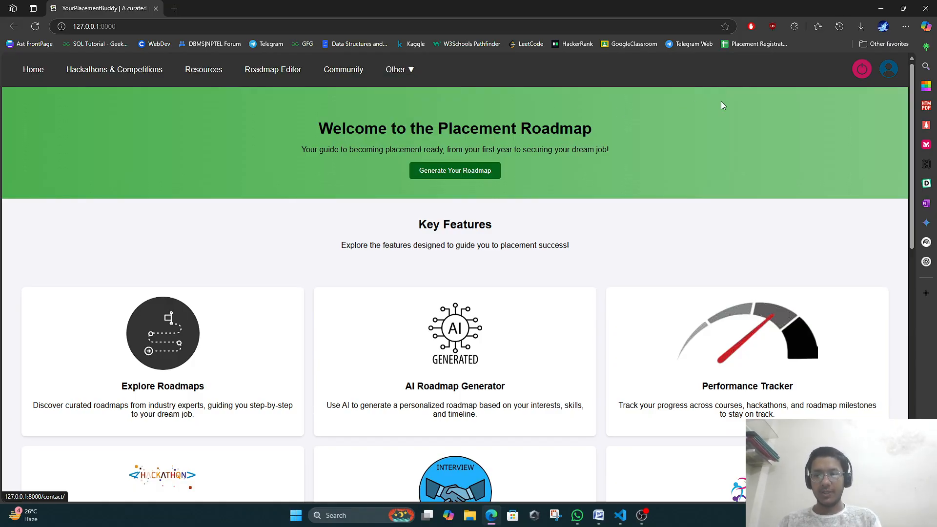
pyautogui.moveTo(887, 72)
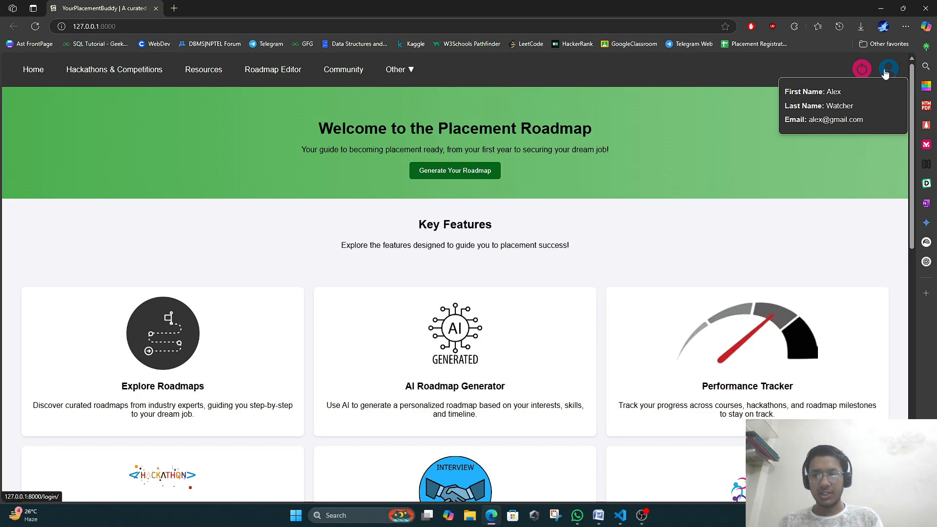
pyautogui.scroll(-2, 763, 117)
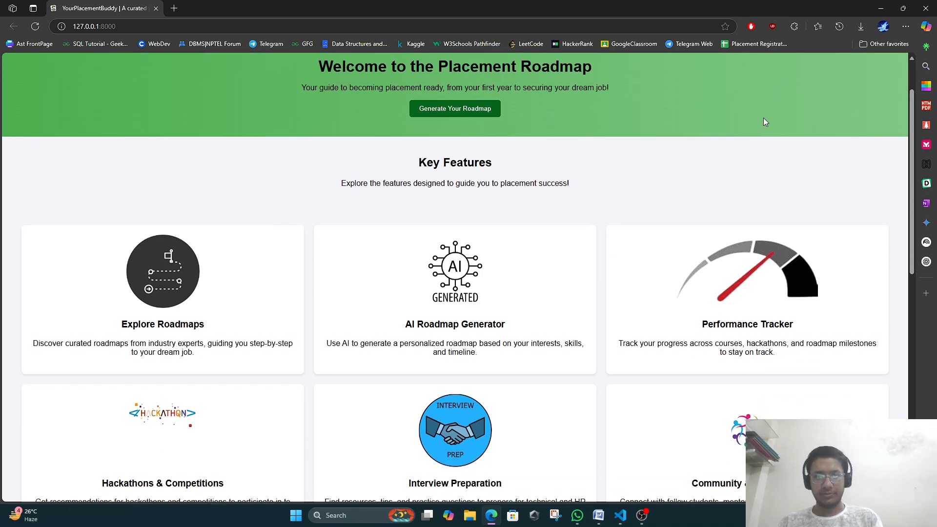
pyautogui.scroll(-4, 586, 118)
pyautogui.scroll(1, 439, 147)
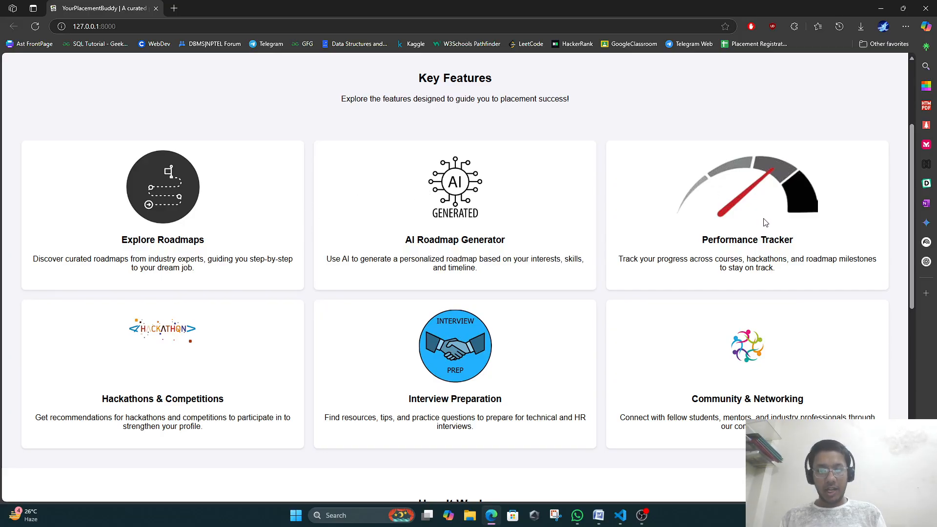
pyautogui.scroll(3, 572, 169)
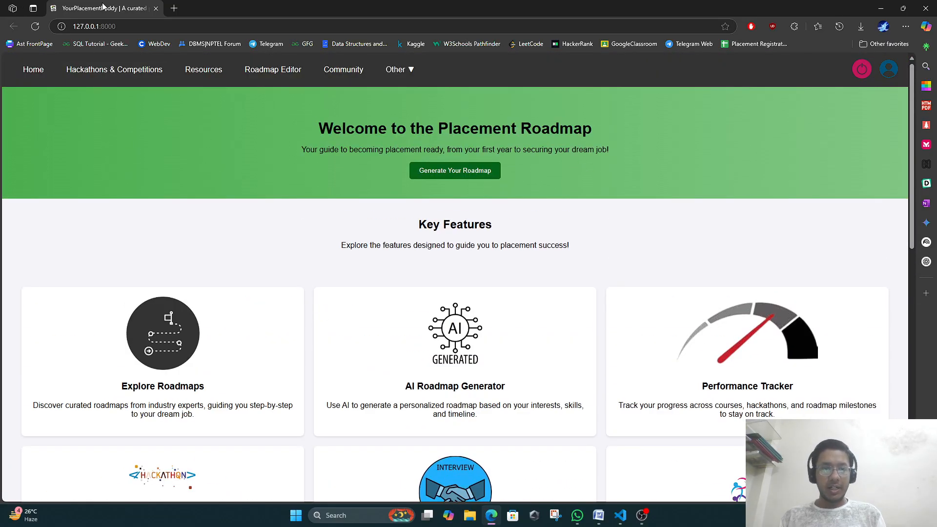
pyautogui.scroll(-2, 273, 342)
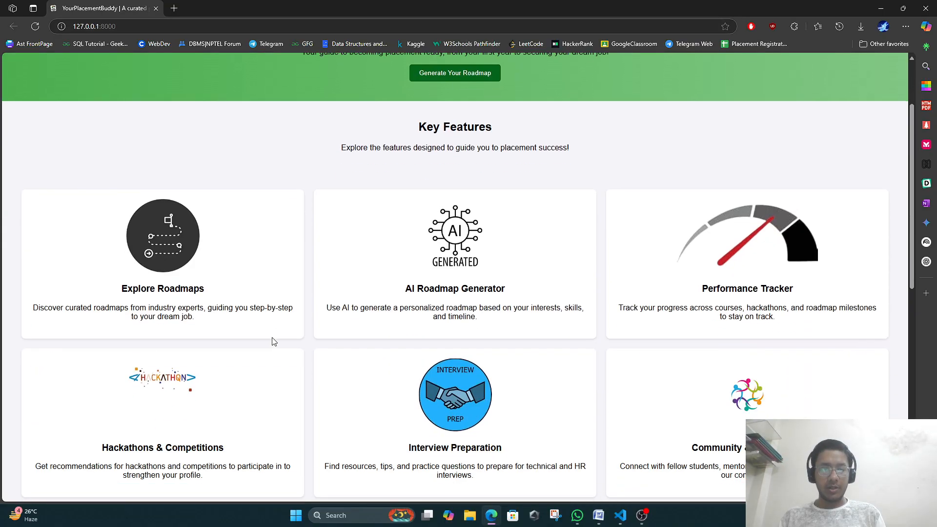
pyautogui.scroll(-2, 219, 313)
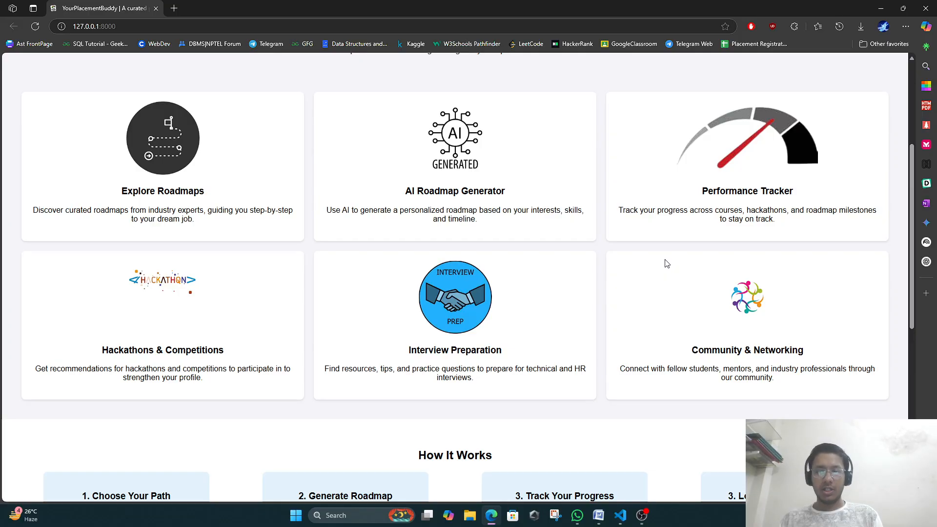
pyautogui.scroll(-5, 665, 297)
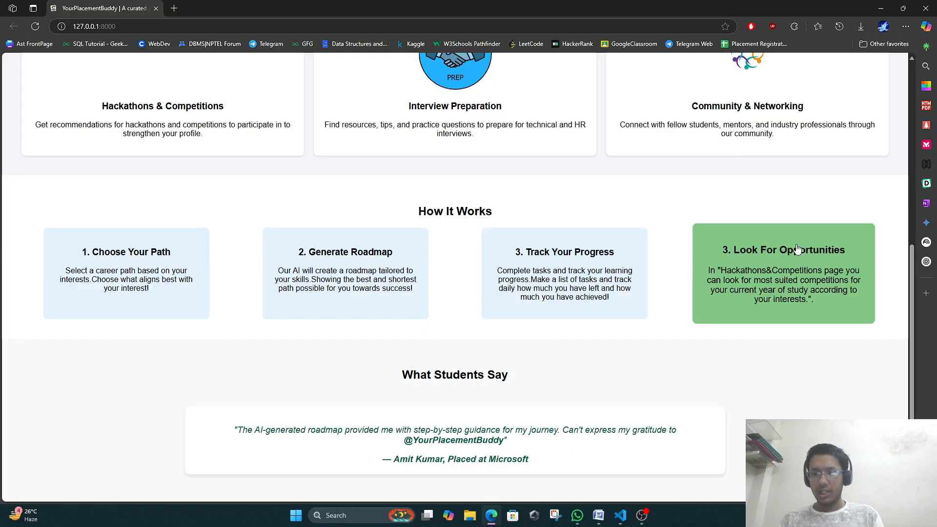
pyautogui.scroll(-1, 481, 346)
pyautogui.scroll(-2, 481, 345)
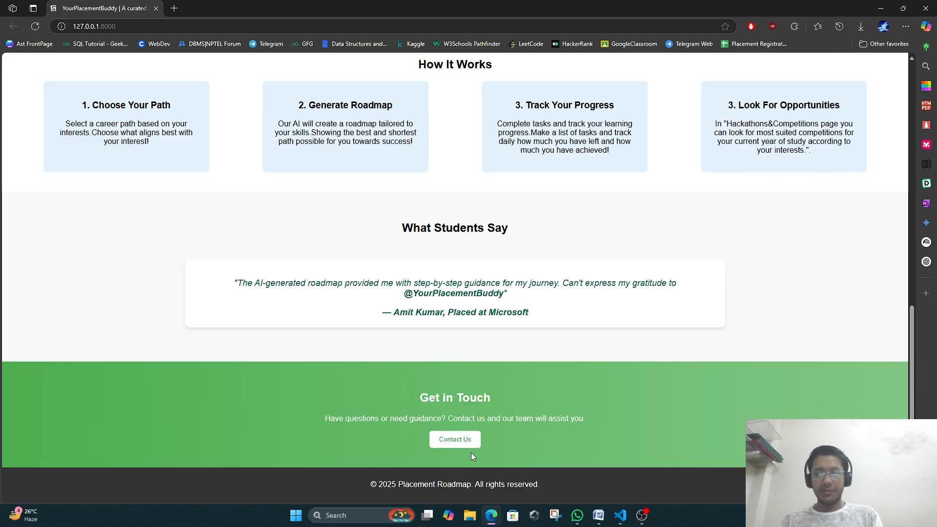
# Go to Contact Us, open the second support email link in a new tab, then close the mail app.
pyautogui.click(474, 441)
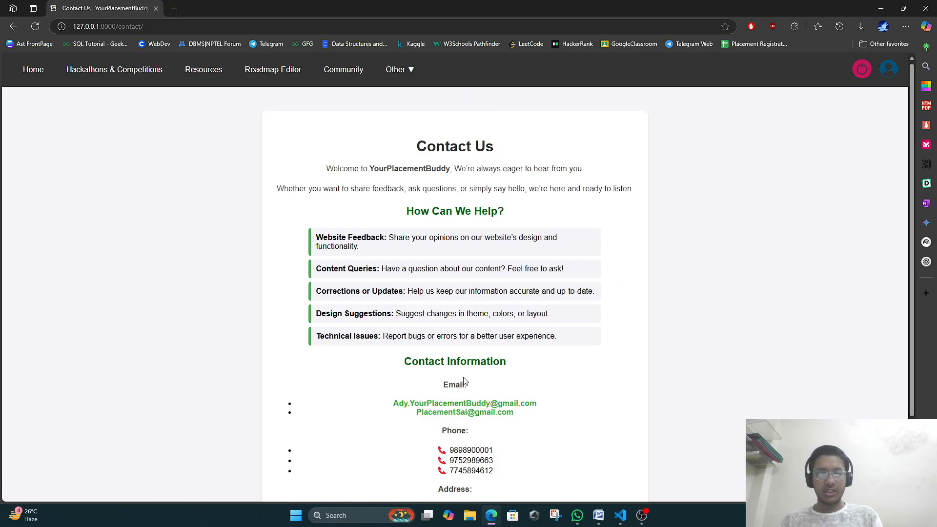
pyautogui.scroll(-1, 476, 142)
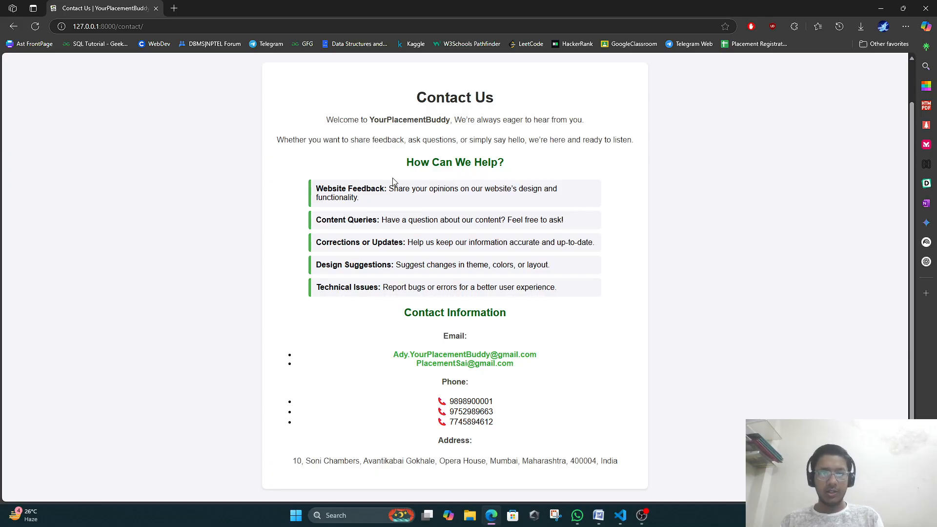
pyautogui.scroll(-1, 399, 288)
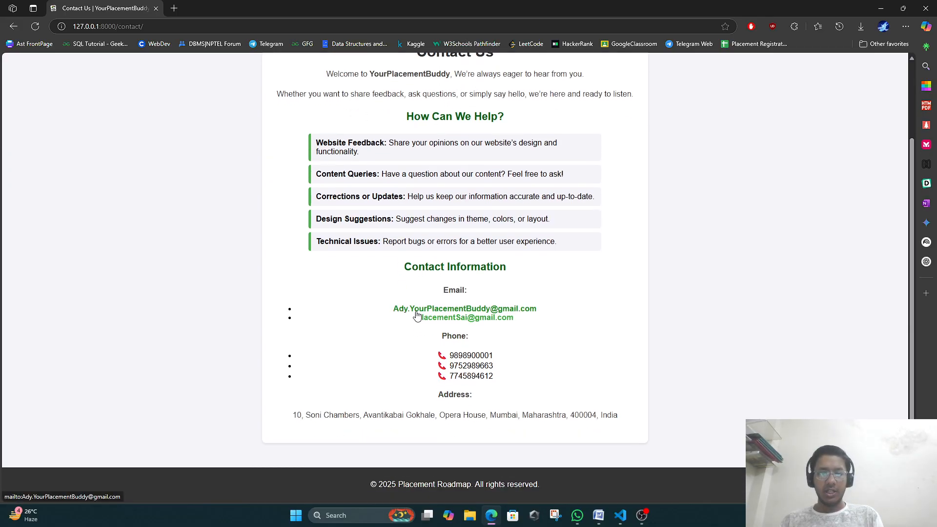
pyautogui.rightClick(495, 319)
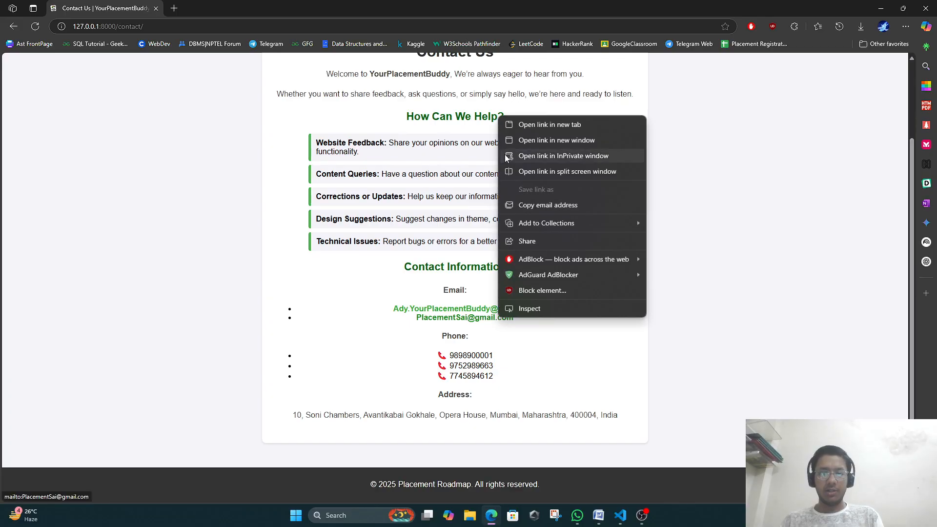
pyautogui.click(530, 123)
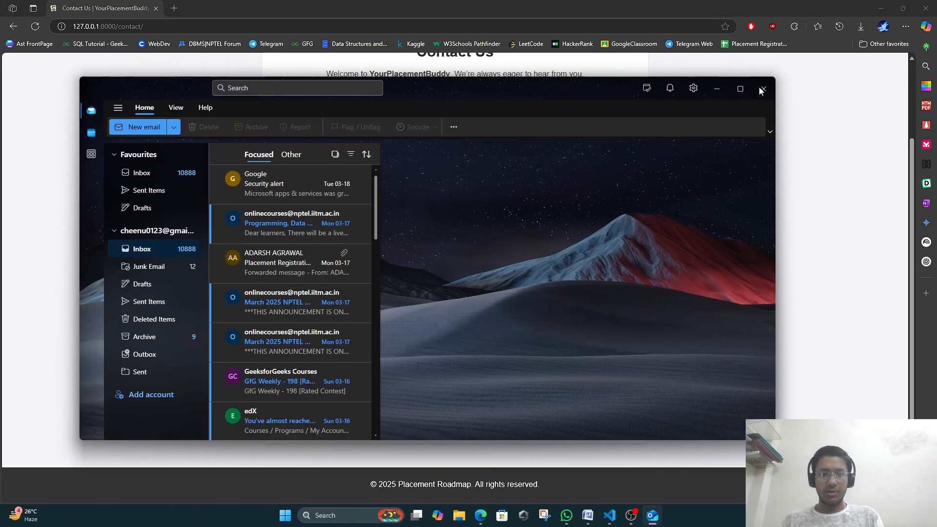
pyautogui.click(760, 89)
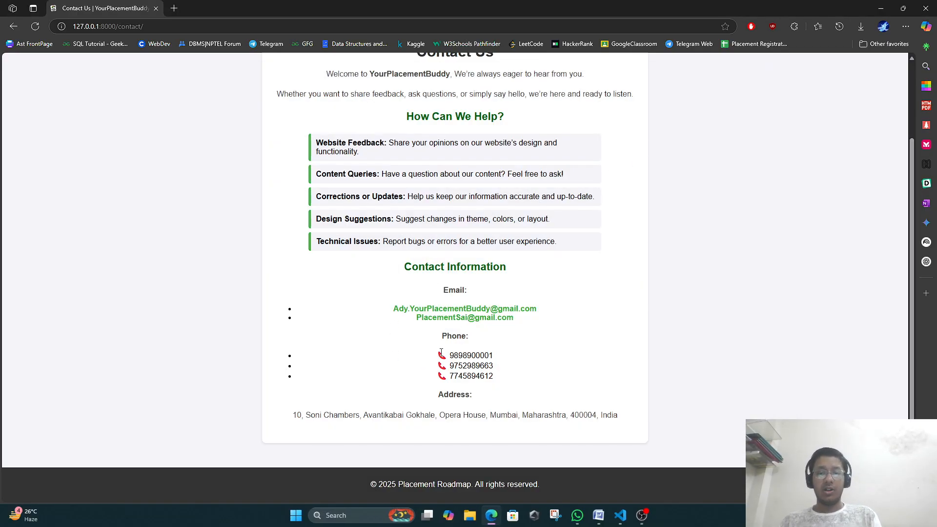
# Highlight the three phone numbers and the postal address, then return to the page top.
pyautogui.moveTo(441, 353); pyautogui.dragTo(493, 410)
pyautogui.click(487, 412)
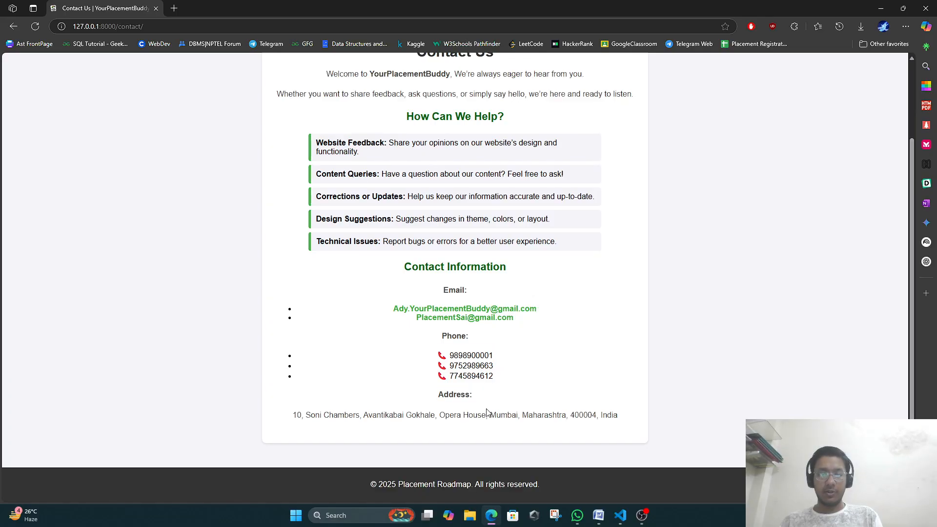
pyautogui.moveTo(283, 406); pyautogui.dragTo(583, 439)
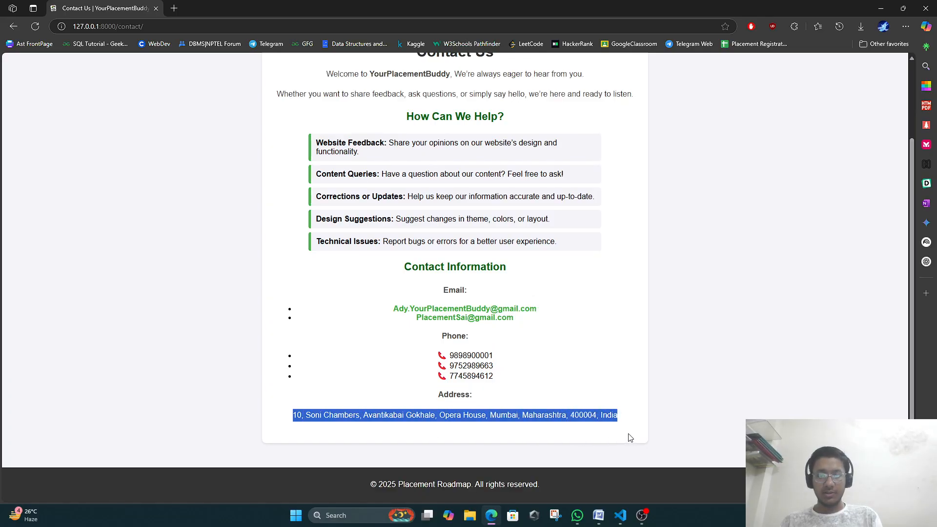
pyautogui.click(604, 367)
pyautogui.scroll(1, 600, 356)
pyautogui.scroll(2, 599, 355)
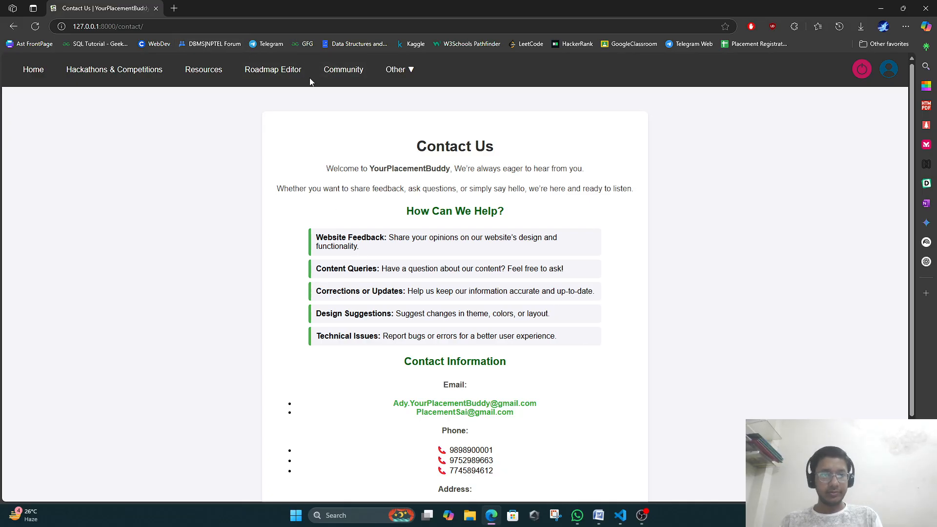
# Return to the home page and scroll past the Key Features cards and back to the banner.
pyautogui.click(33, 69)
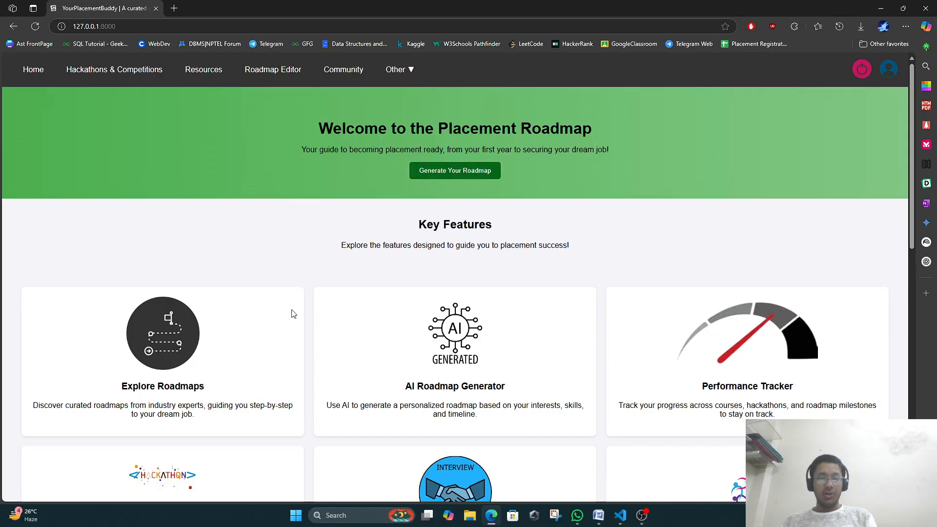
pyautogui.scroll(-7, 293, 314)
pyautogui.scroll(3, 309, 286)
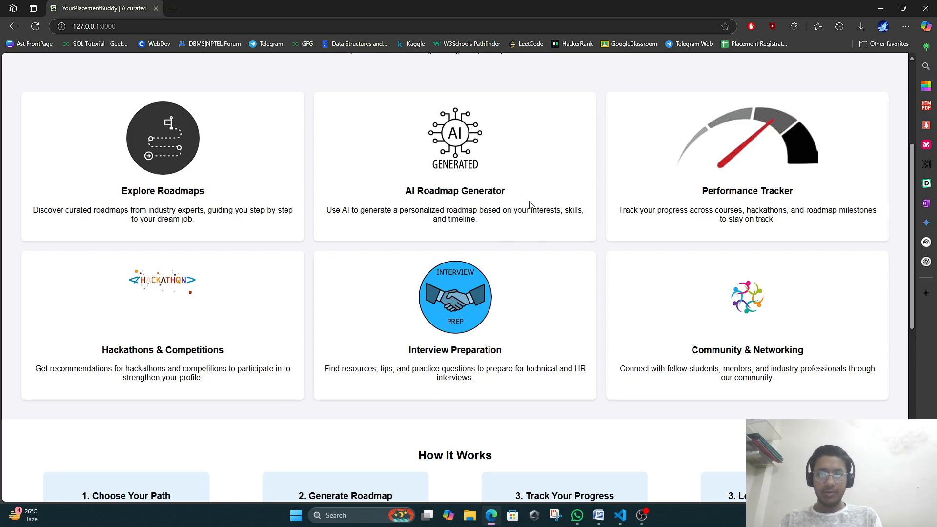
pyautogui.scroll(4, 440, 353)
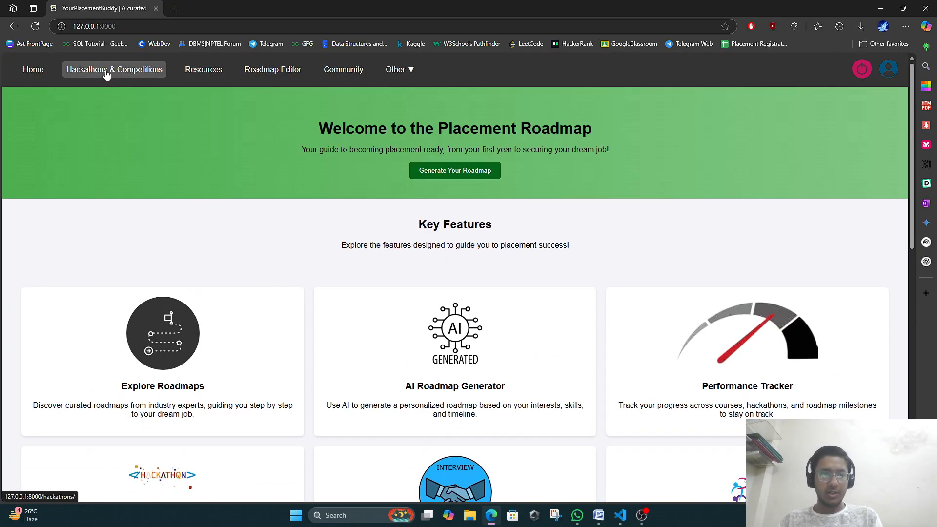
# Open Hackathons & Competitions and highlight NextAI Hack's title, location, start date and eligibility lines.
pyautogui.click(105, 74)
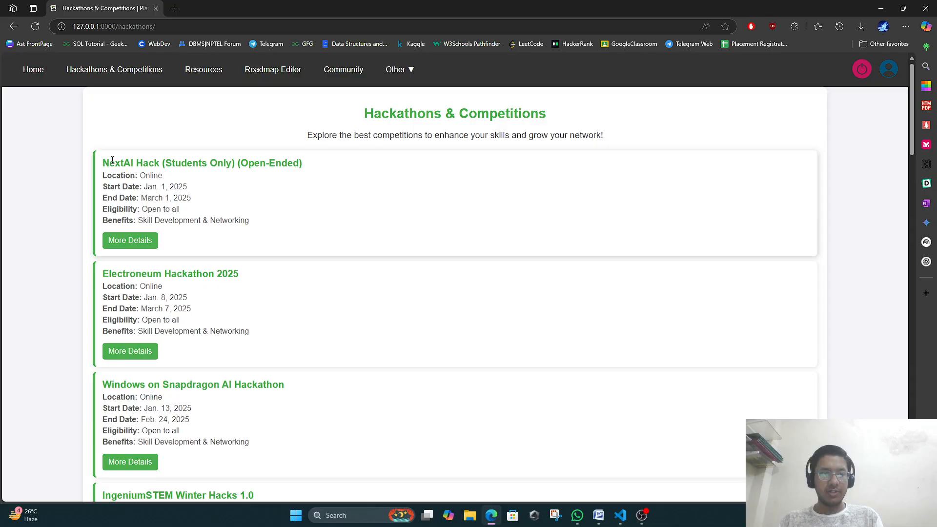
pyautogui.moveTo(104, 163); pyautogui.dragTo(315, 163)
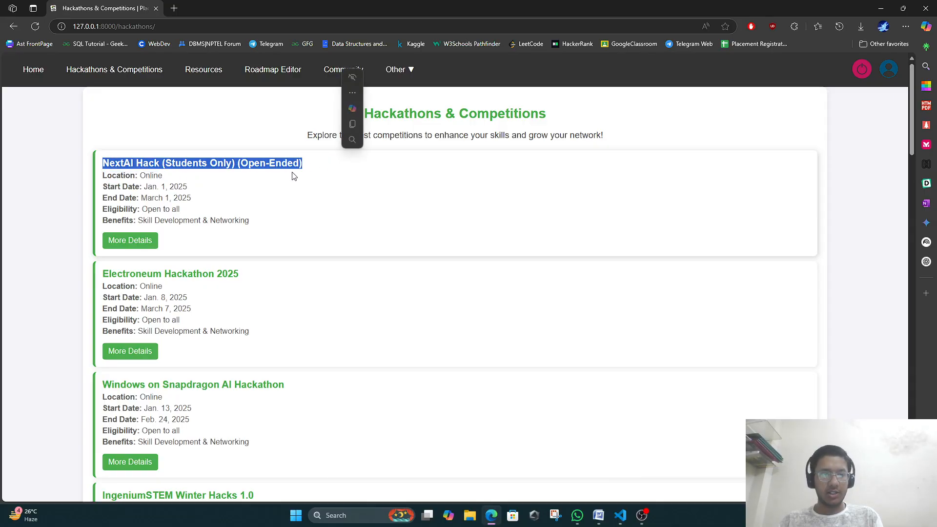
pyautogui.click(249, 178)
pyautogui.moveTo(121, 176); pyautogui.dragTo(191, 198)
pyautogui.click(173, 214)
pyautogui.moveTo(118, 209); pyautogui.dragTo(240, 220)
pyautogui.click(240, 220)
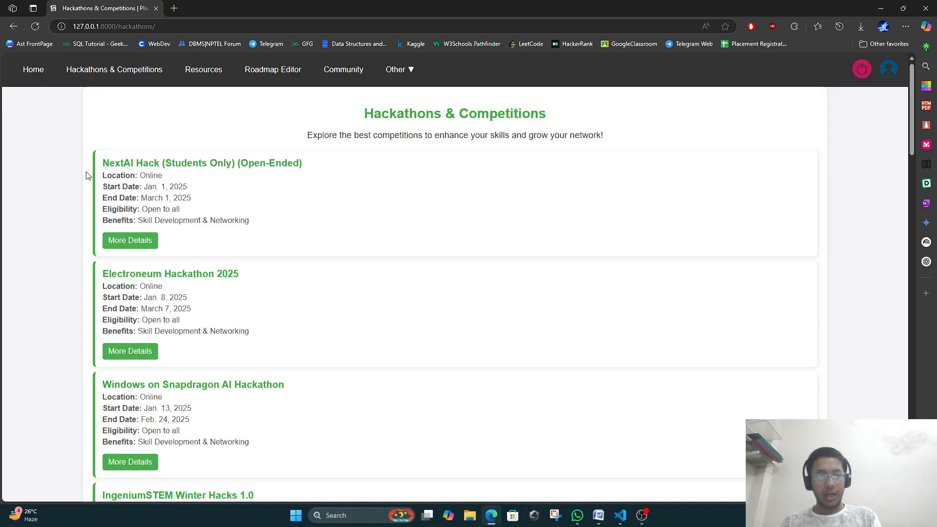
# View the NextAI Hack Devpost page in a new tab, scroll it, then close that tab.
pyautogui.click(137, 239)
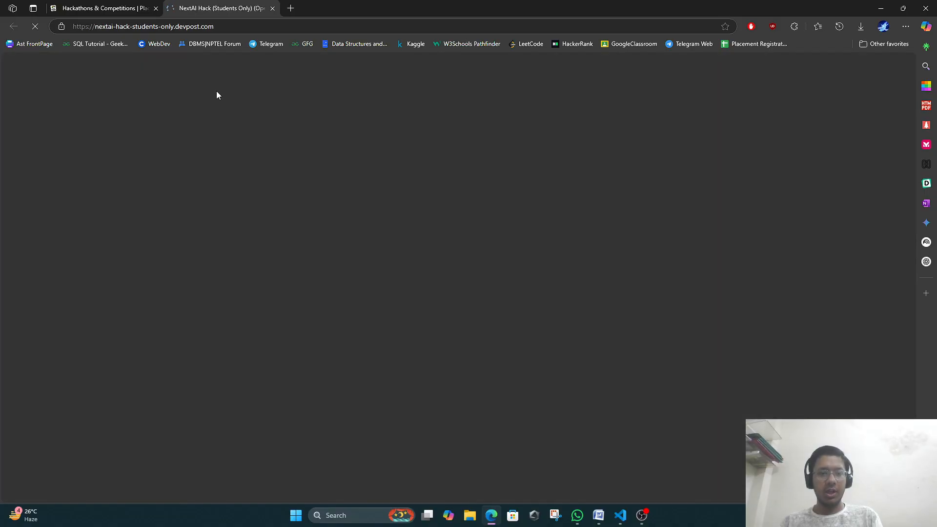
pyautogui.scroll(-5, 331, 195)
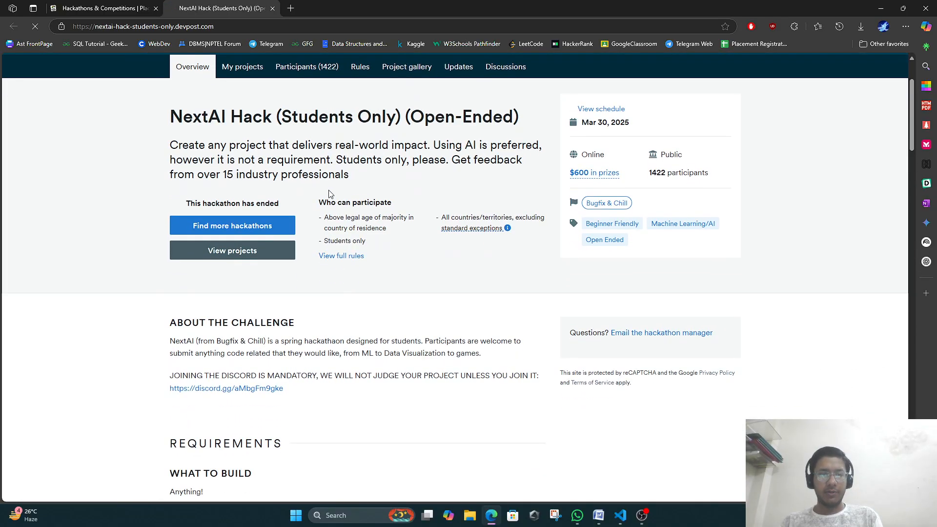
pyautogui.scroll(-15, 330, 195)
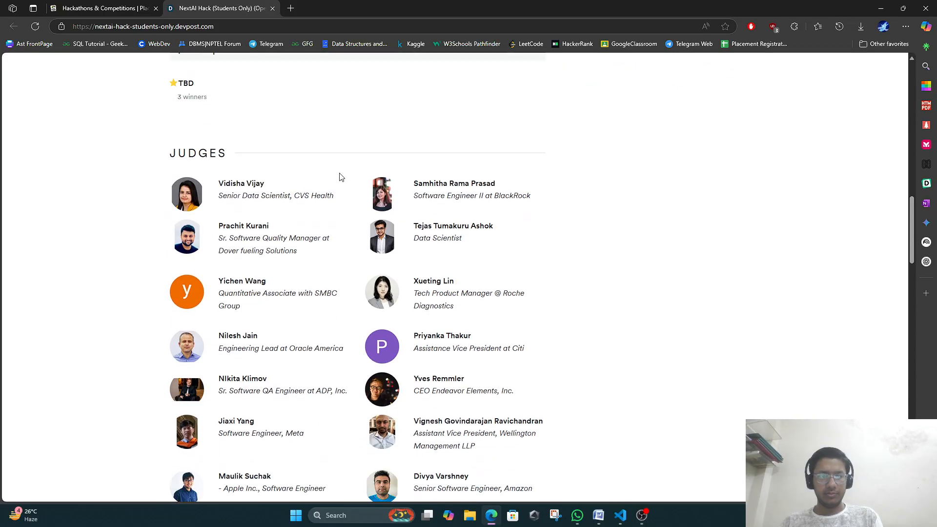
pyautogui.click(273, 8)
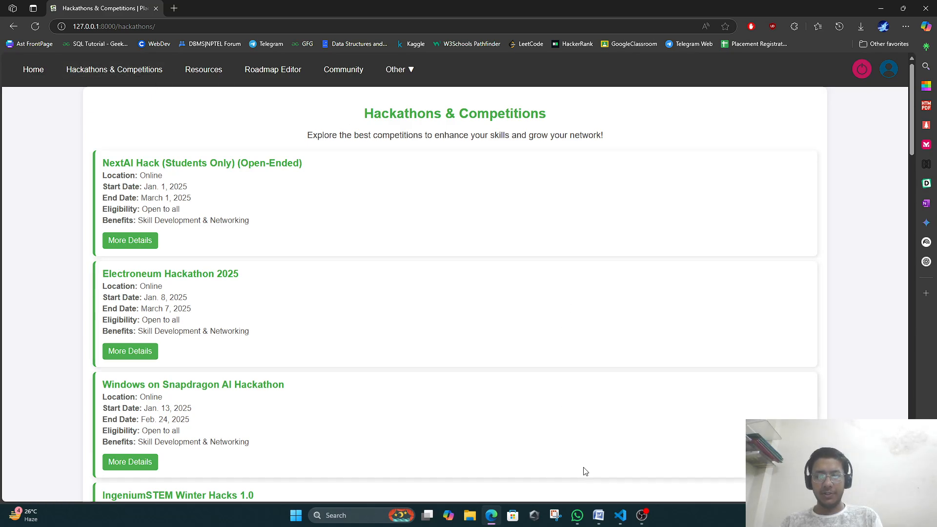
# In the VS Code PowerShell terminal, activate the virtual environment and cd into webfinal.
pyautogui.click(620, 515)
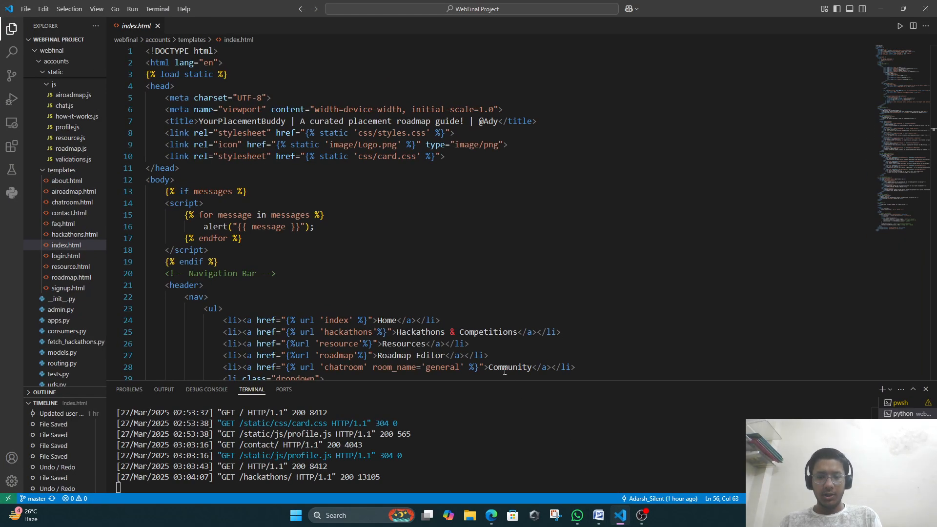
pyautogui.click(900, 403)
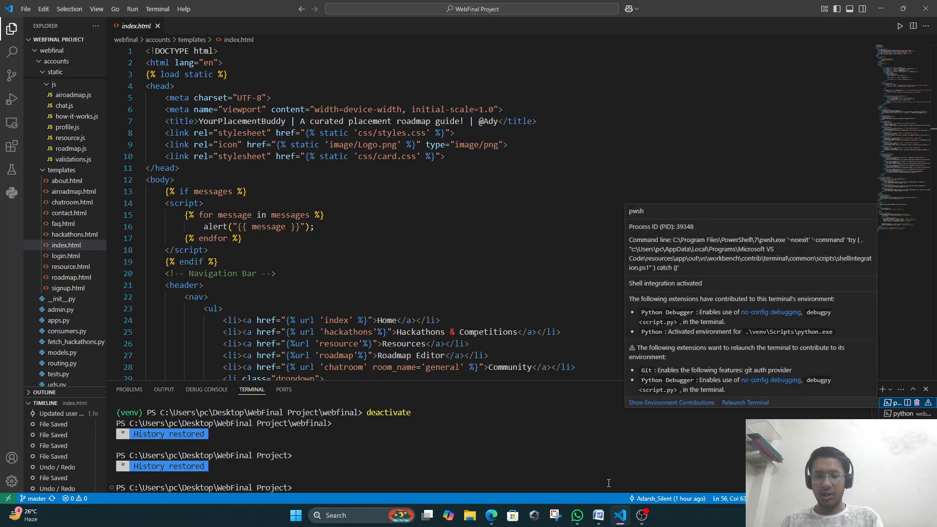
pyautogui.press('Up')
pyautogui.press('Up')
pyautogui.press('Up')
pyautogui.press('Up')
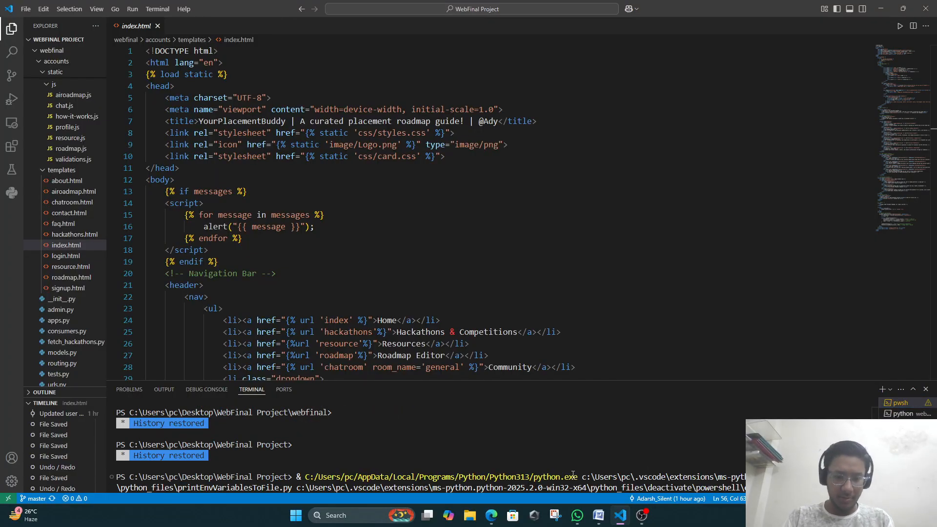
pyautogui.press('Up')
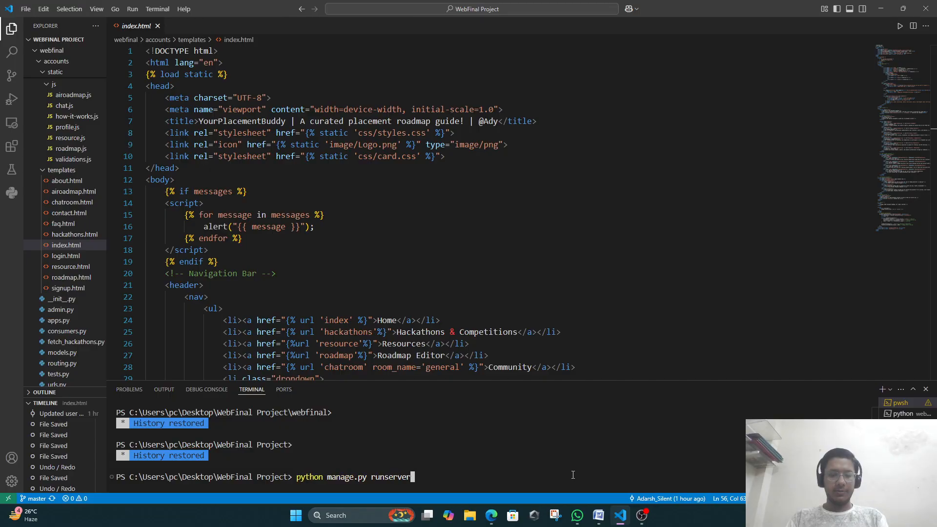
pyautogui.press('Down')
pyautogui.press('Return')
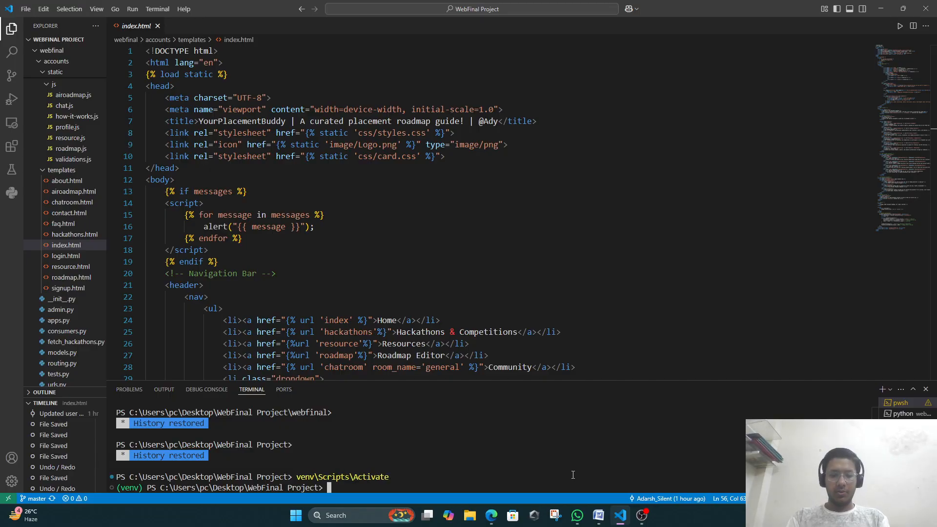
pyautogui.write('p')
pyautogui.press('BackSpace')
pyautogui.write('cd webfinal')
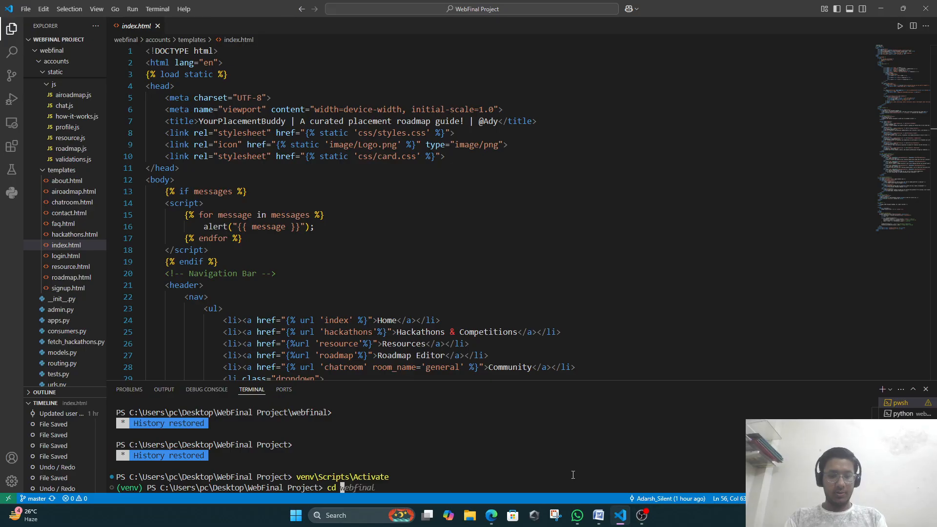
pyautogui.press('Return')
# Start the Django shell with python manage.py shell.
pyautogui.write('p')
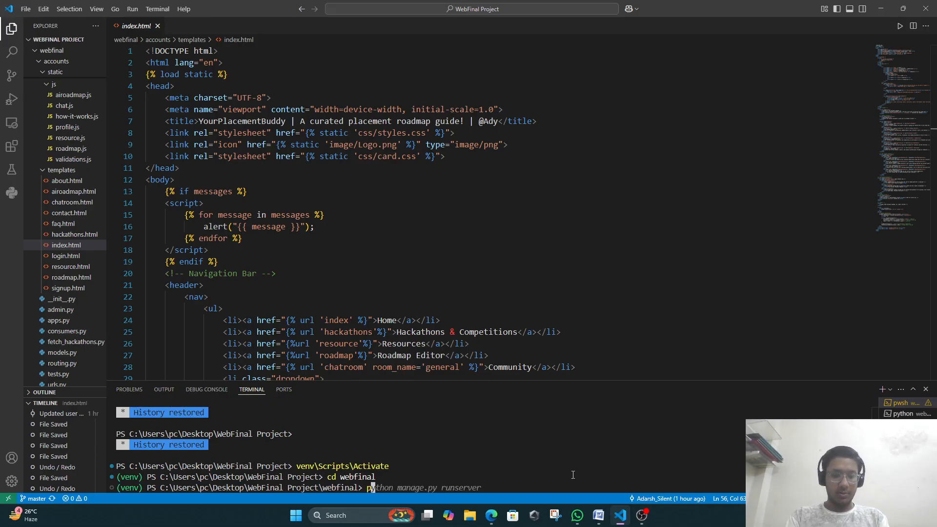
pyautogui.press('Right')
pyautogui.press('BackSpace')
pyautogui.press('BackSpace')
pyautogui.press('BackSpace')
pyautogui.press('BackSpace')
pyautogui.press('BackSpace')
pyautogui.press('BackSpace')
pyautogui.press('BackSpace')
pyautogui.press('BackSpace')
pyautogui.press('BackSpace')
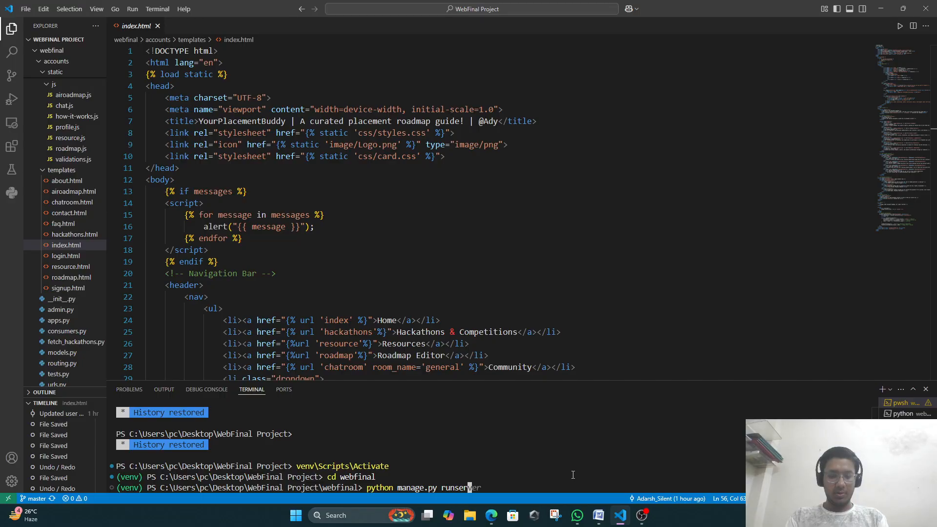
pyautogui.write('shell')
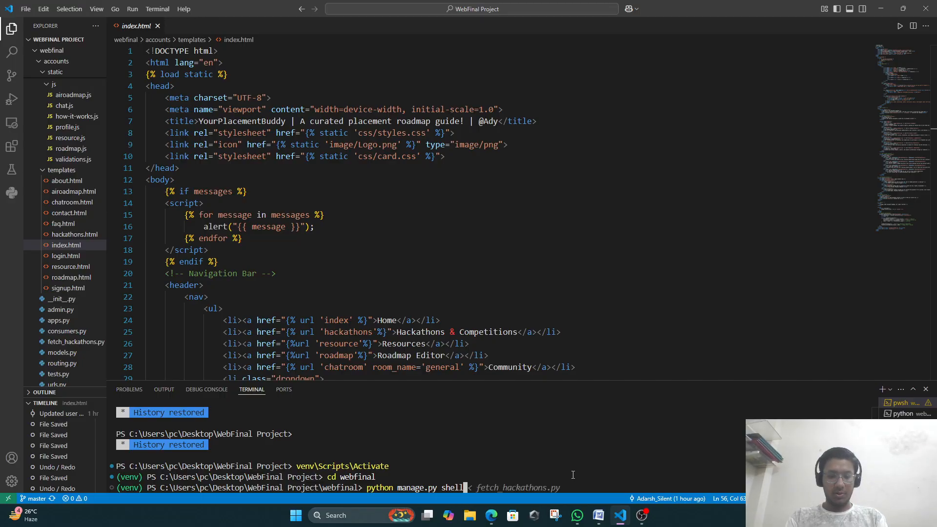
pyautogui.press('Return')
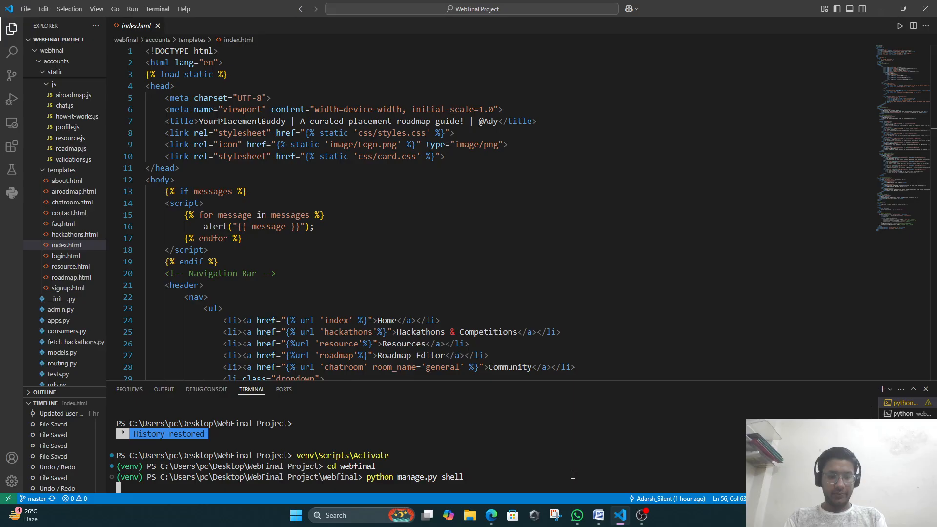
# Import and run save_scraped_hackathons(), fetching 9 hackathons with none new, then exit().
pyautogui.write('from a')
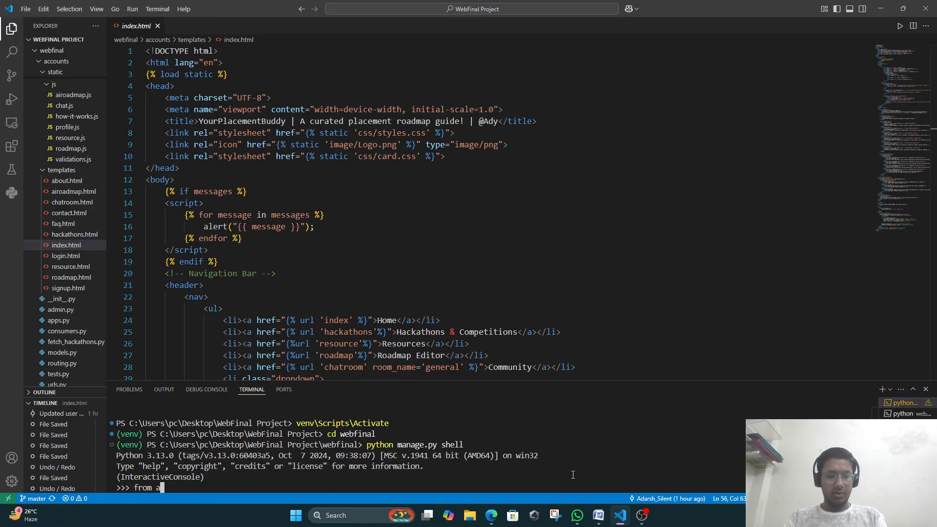
pyautogui.write('ccounts.fet')
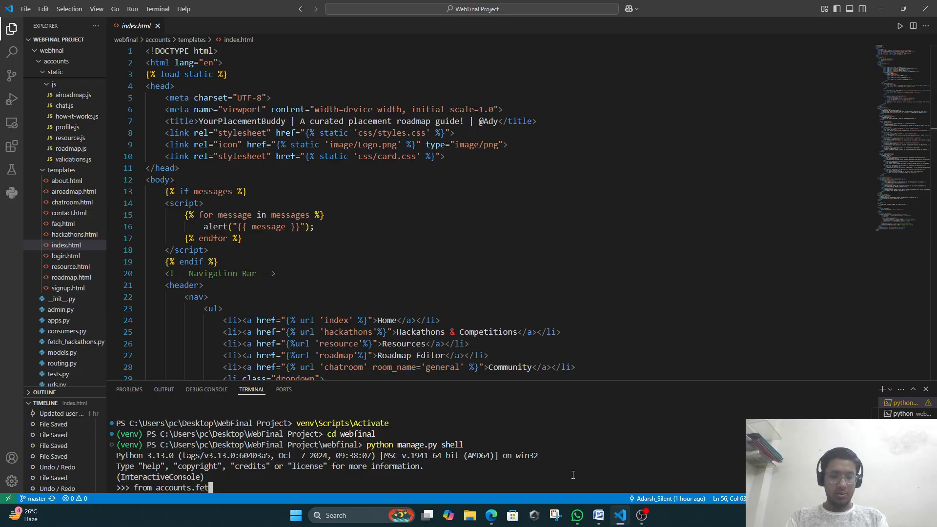
pyautogui.write('ch_hackathons i')
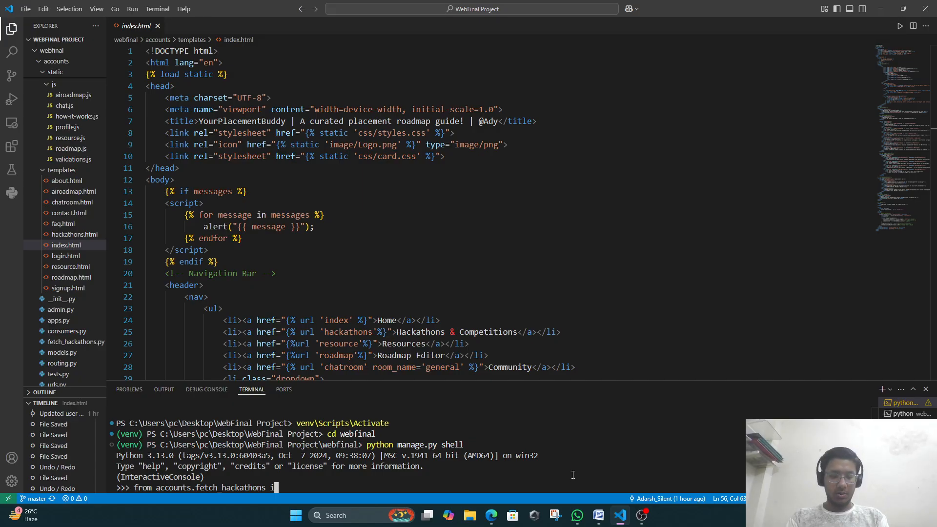
pyautogui.write('mport save')
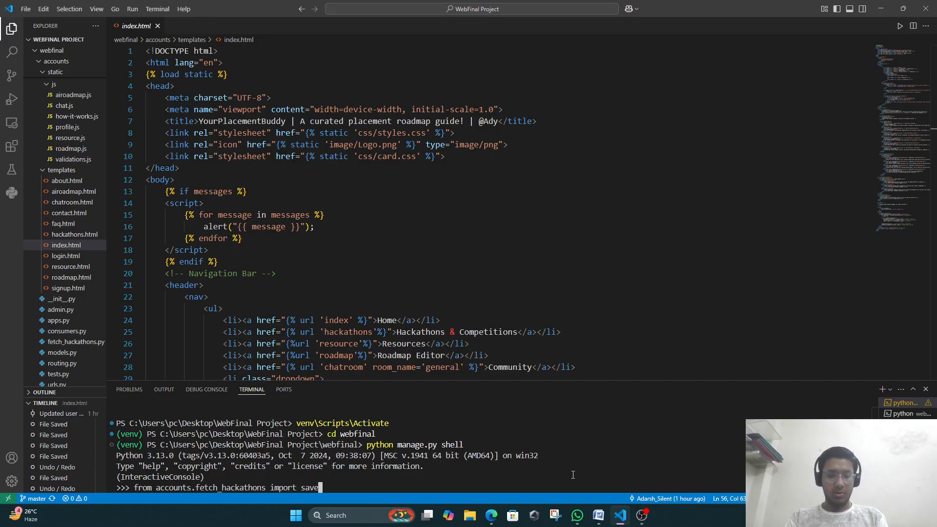
pyautogui.write('_scraped')
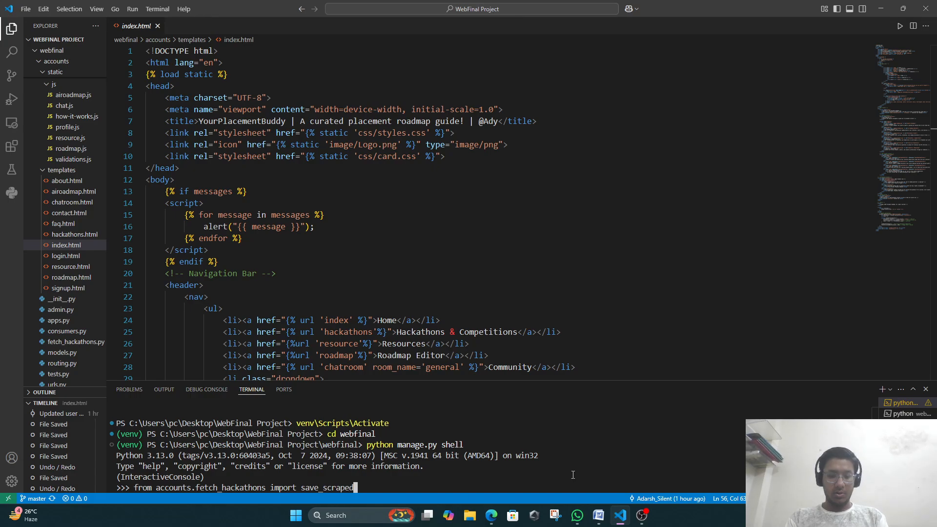
pyautogui.write('_hackathons')
pyautogui.press('Return')
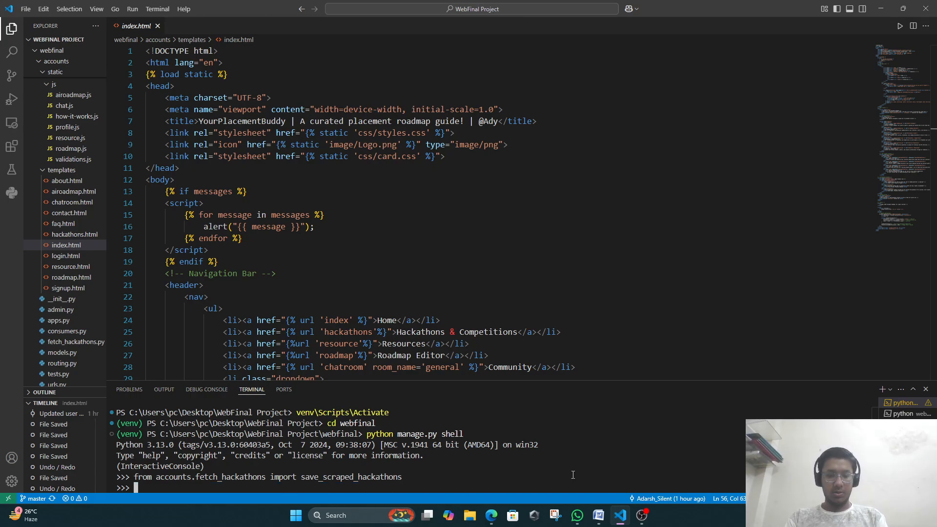
pyautogui.write('save')
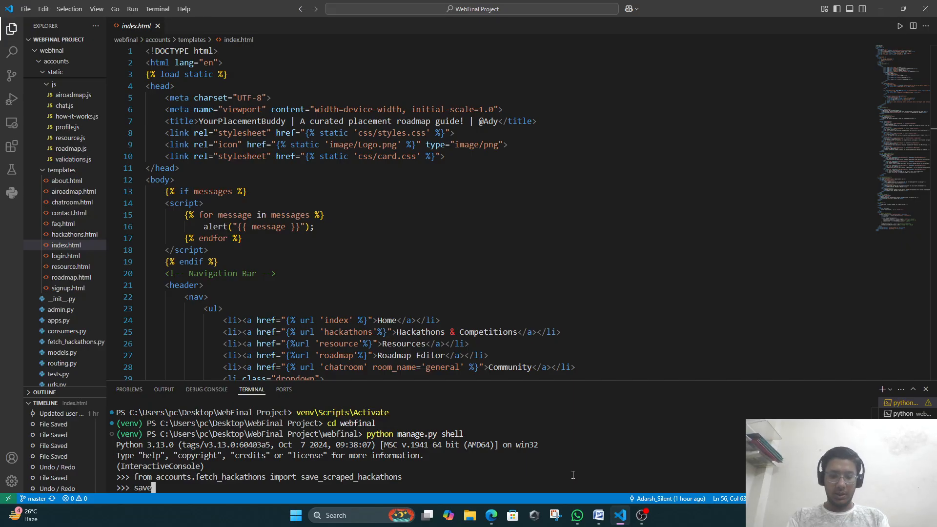
pyautogui.write('_scraped')
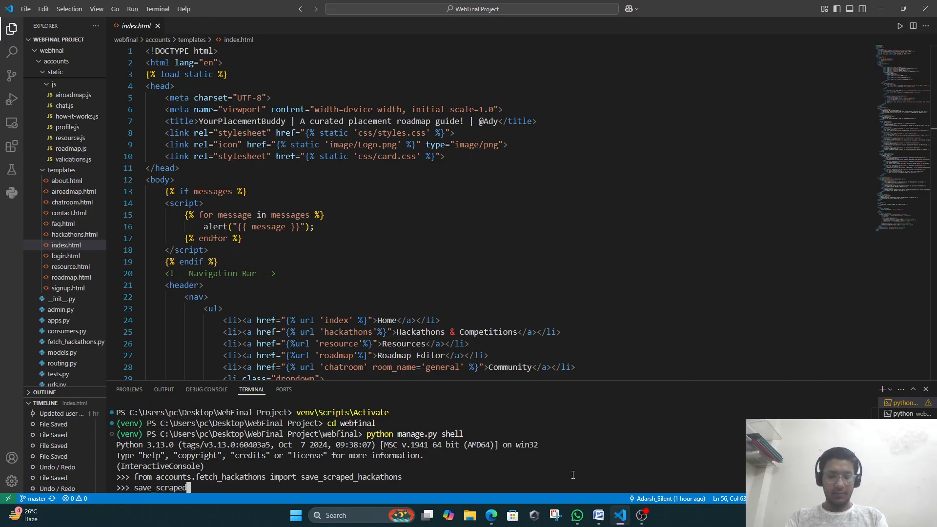
pyautogui.write('_hackathons(')
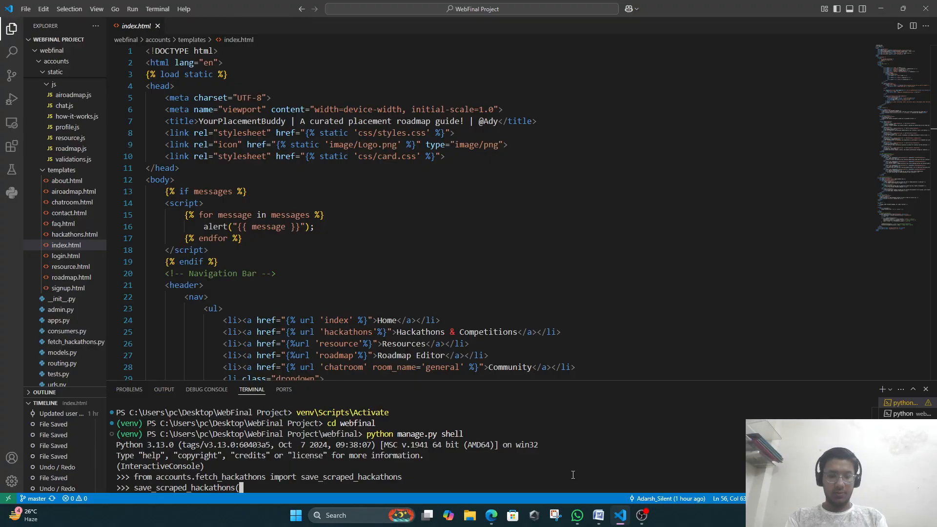
pyautogui.write(')')
pyautogui.press('Return')
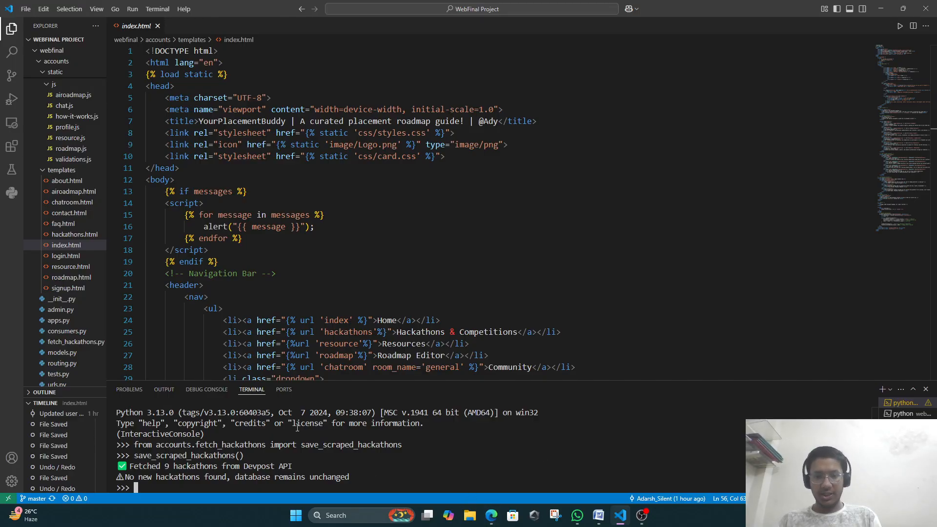
pyautogui.write('xit')
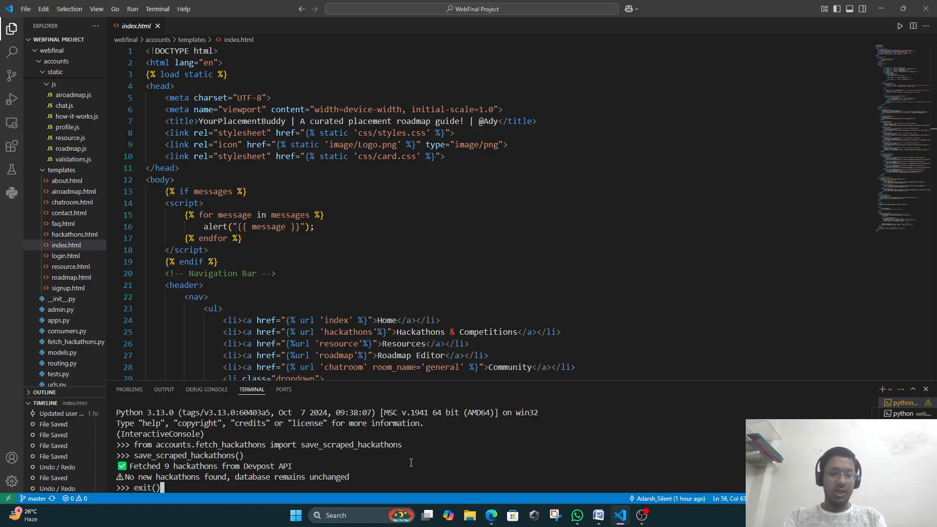
pyautogui.write('()')
pyautogui.press('Return')
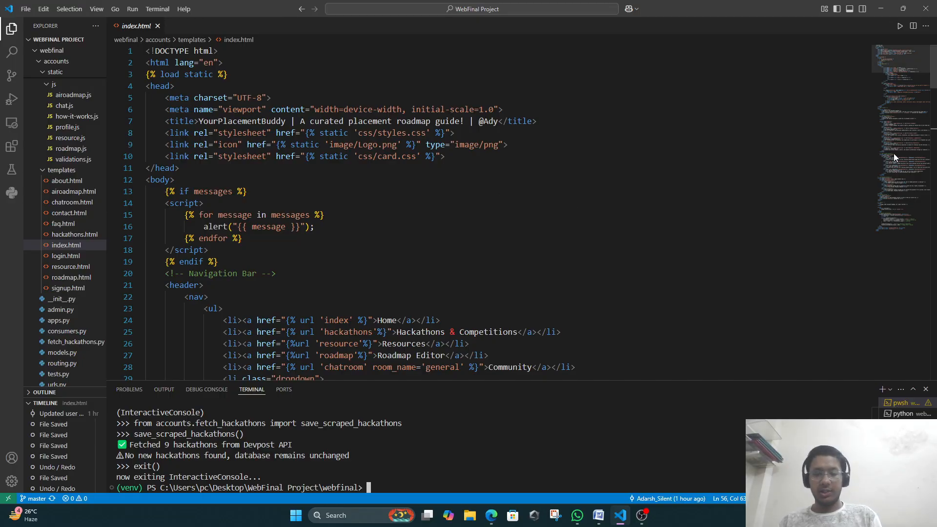
# Minimise VS Code, scroll the Hackathons list down and back up, then go to Resources.
pyautogui.click(881, 8)
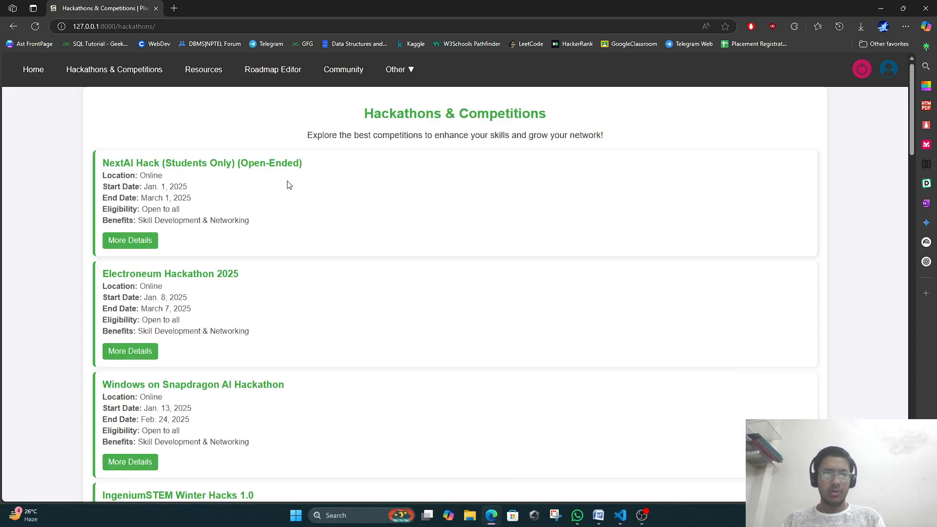
pyautogui.scroll(-20, 188, 180)
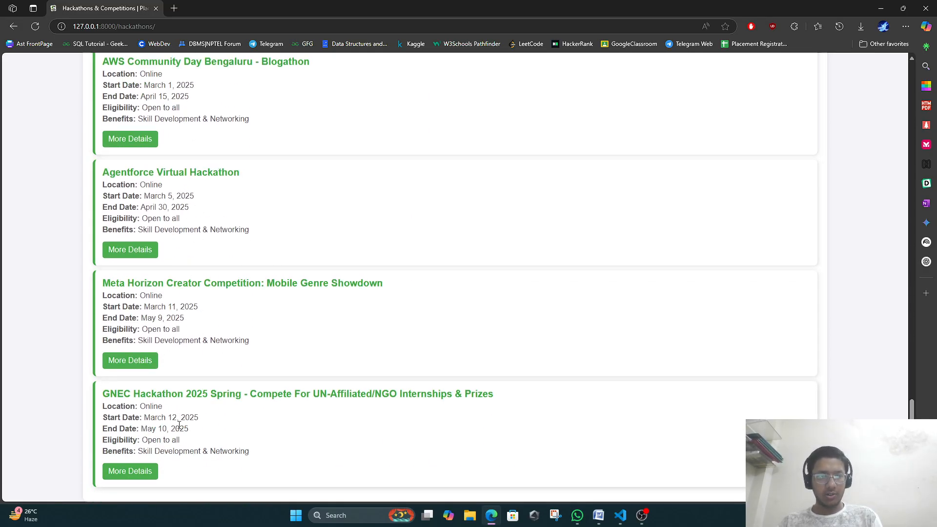
pyautogui.scroll(10, 263, 102)
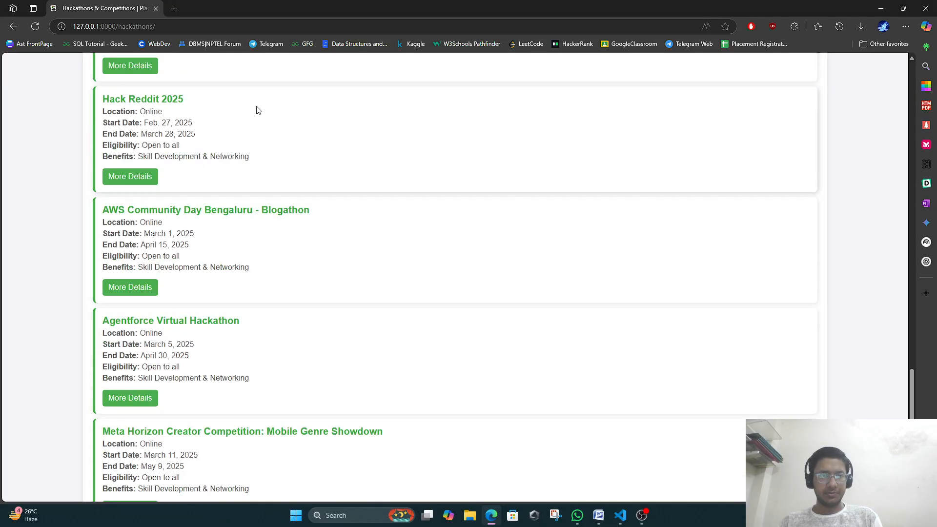
pyautogui.scroll(15, 259, 100)
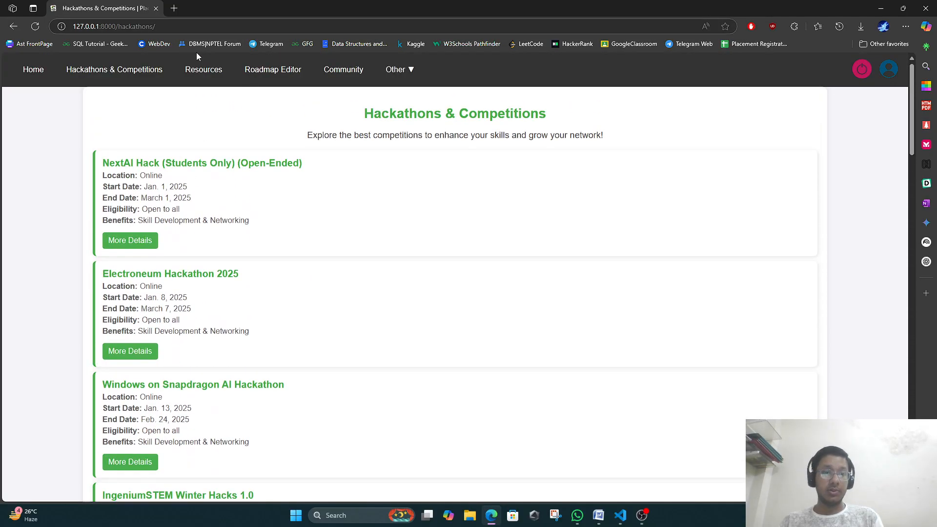
pyautogui.click(208, 72)
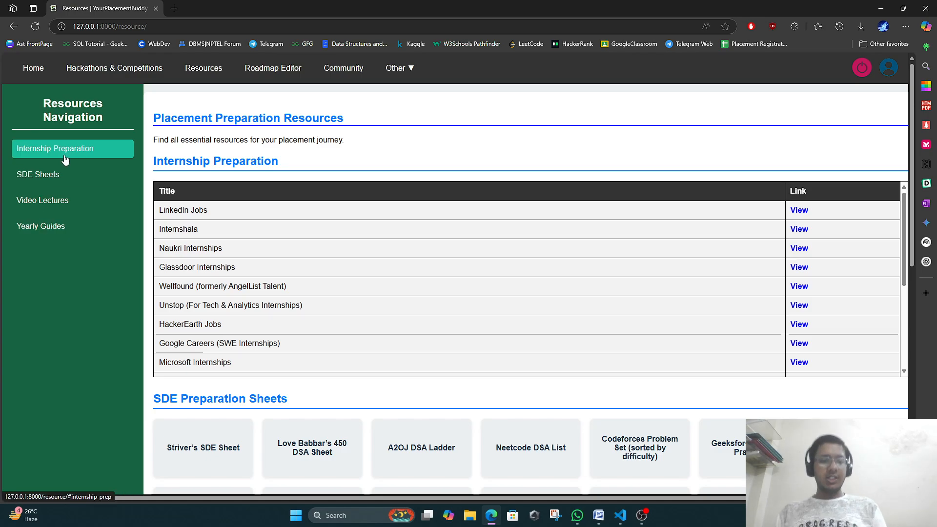
pyautogui.click(78, 176)
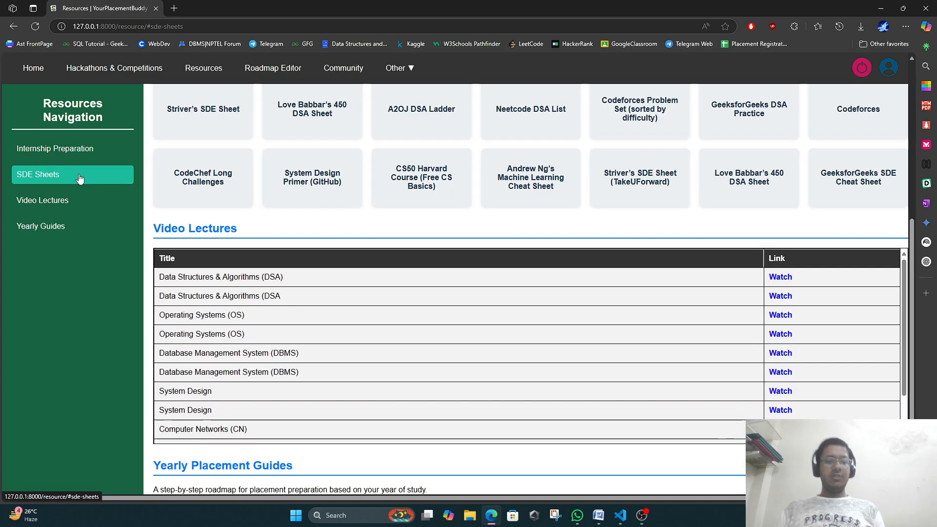
pyautogui.click(45, 201)
pyautogui.click(56, 226)
pyautogui.click(36, 150)
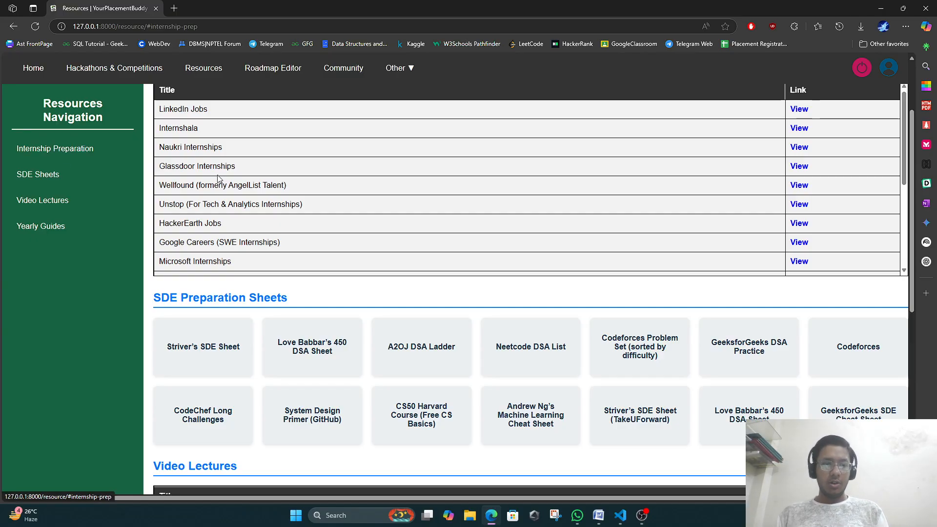
pyautogui.scroll(2, 257, 166)
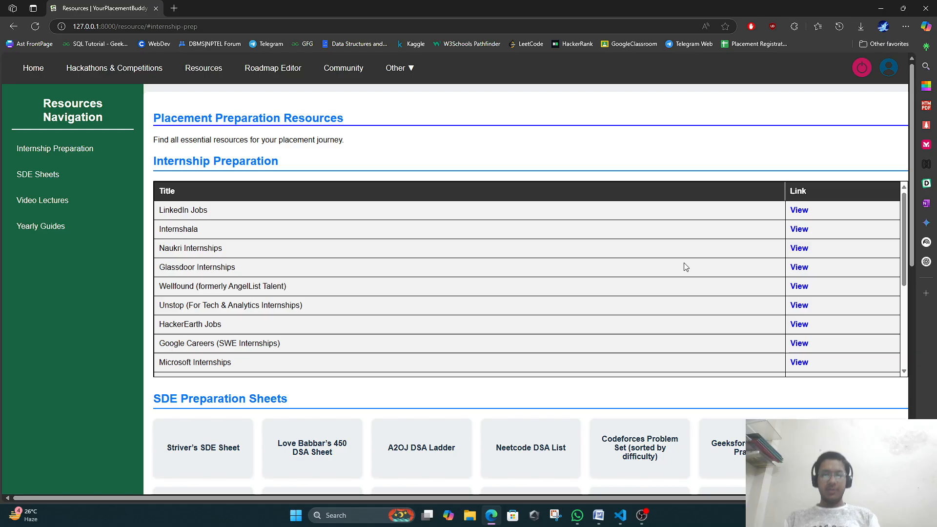
pyautogui.scroll(-4, 689, 261)
pyautogui.scroll(4, 798, 235)
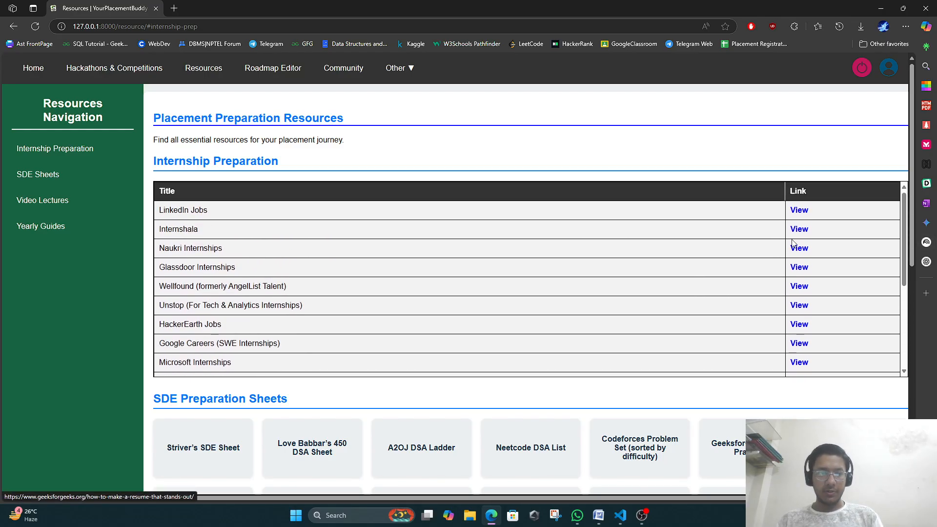
pyautogui.click(799, 210)
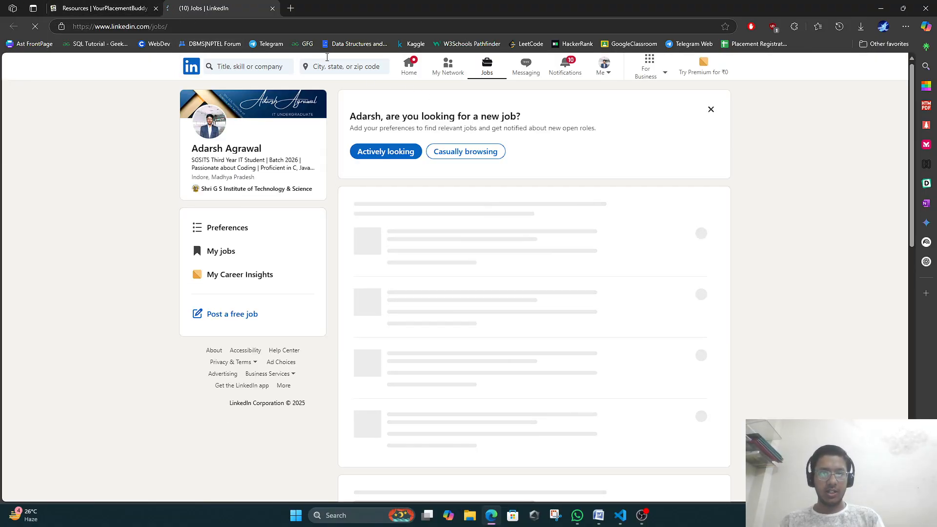
pyautogui.click(271, 8)
pyautogui.scroll(-2, 483, 269)
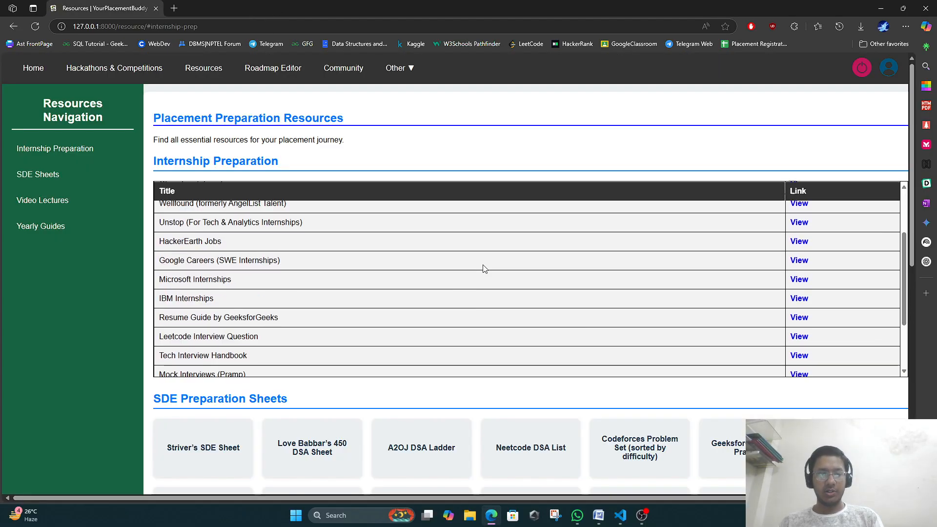
pyautogui.scroll(-3, 483, 268)
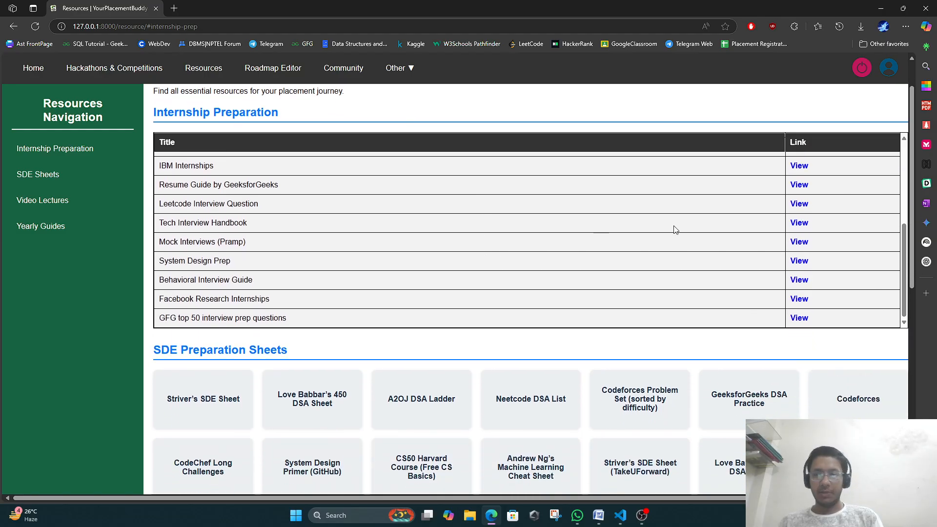
pyautogui.click(801, 245)
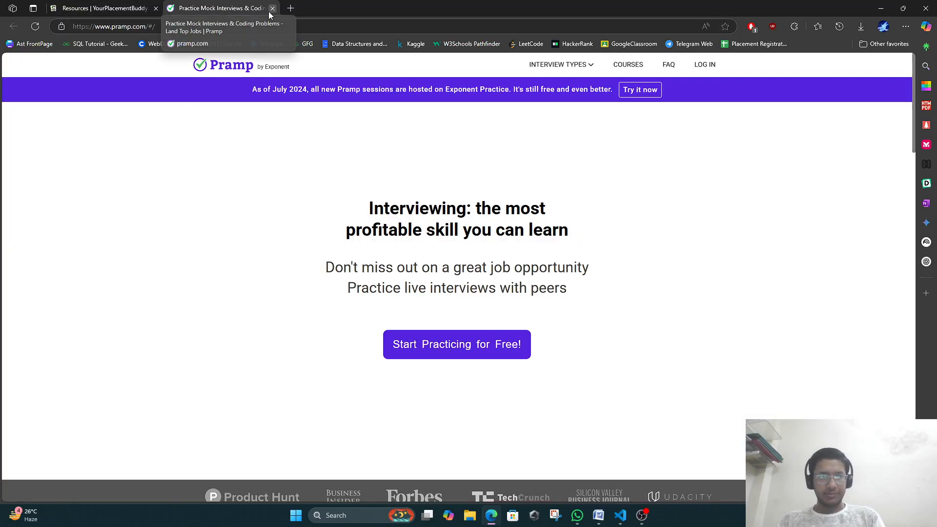
pyautogui.click(271, 9)
pyautogui.scroll(-2, 349, 324)
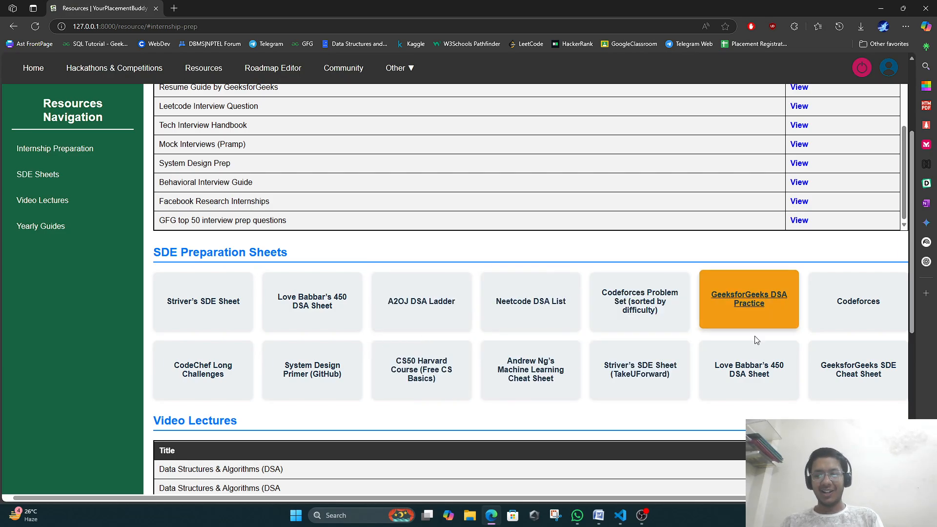
pyautogui.click(184, 298)
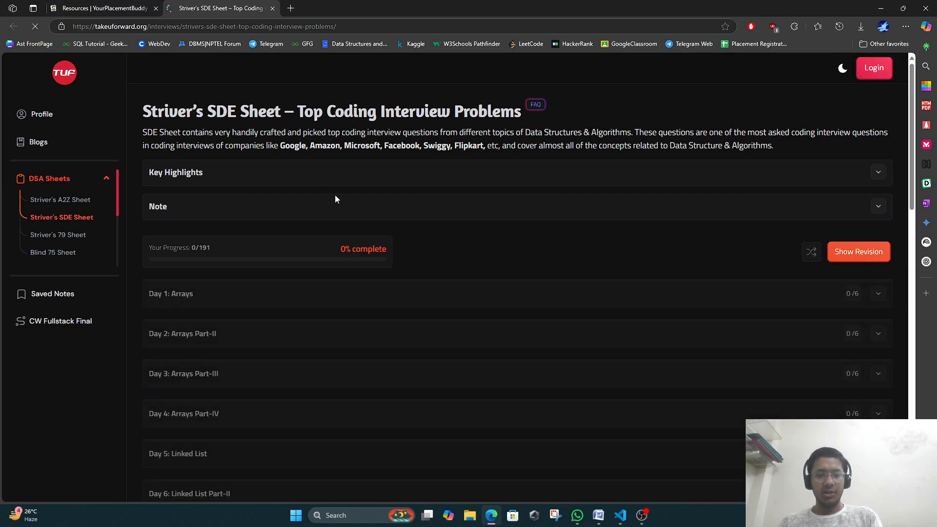
pyautogui.scroll(-8, 430, 258)
pyautogui.scroll(-10, 432, 256)
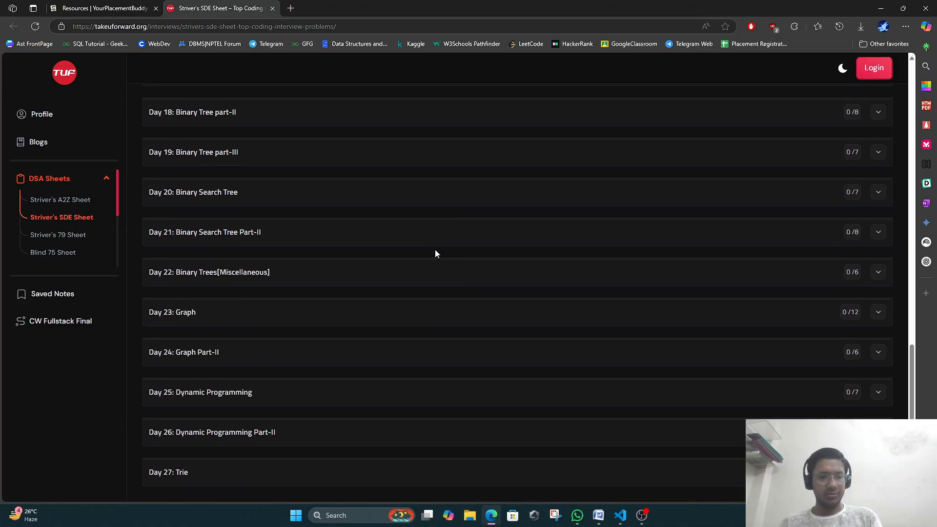
pyautogui.click(272, 8)
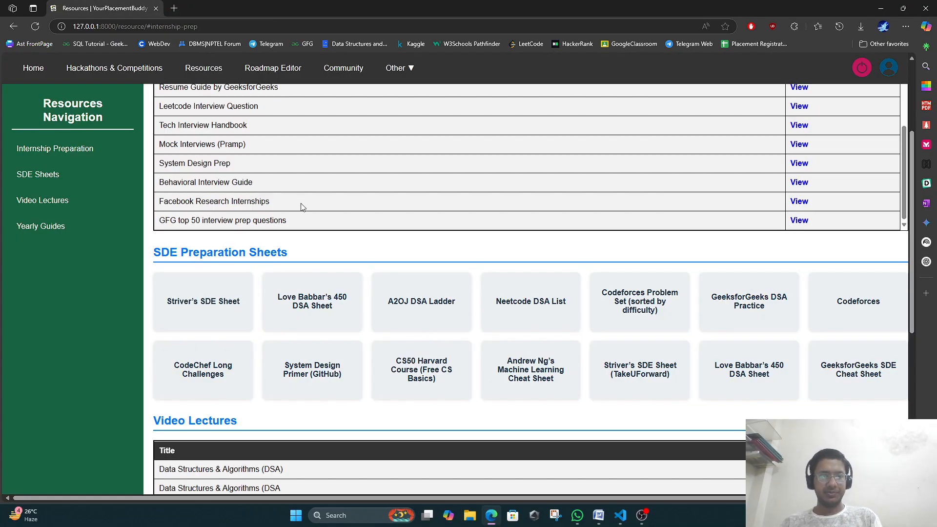
pyautogui.scroll(-3, 266, 265)
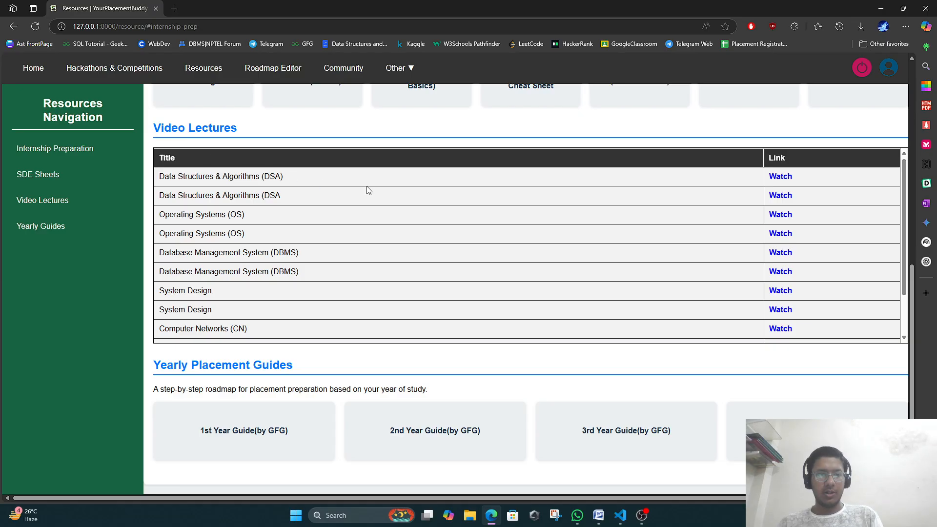
pyautogui.scroll(-2, 605, 207)
pyautogui.scroll(2, 649, 210)
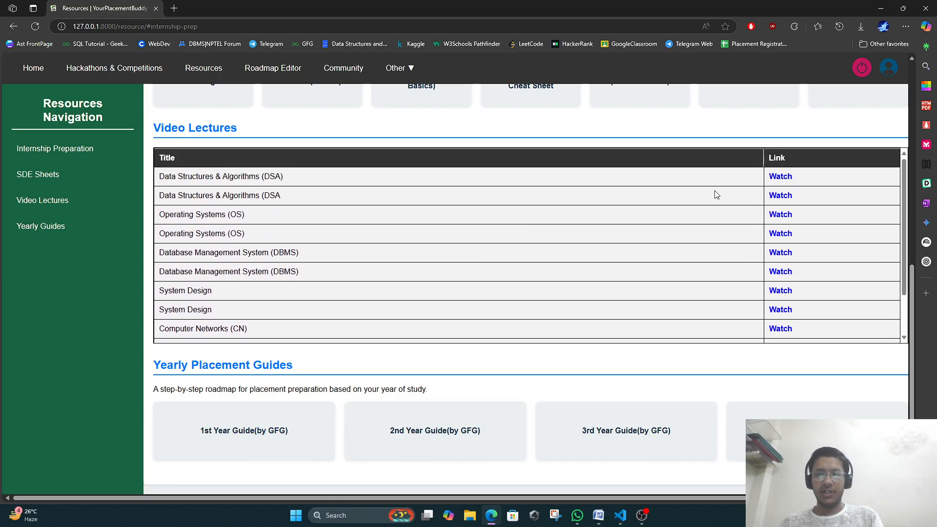
pyautogui.click(779, 180)
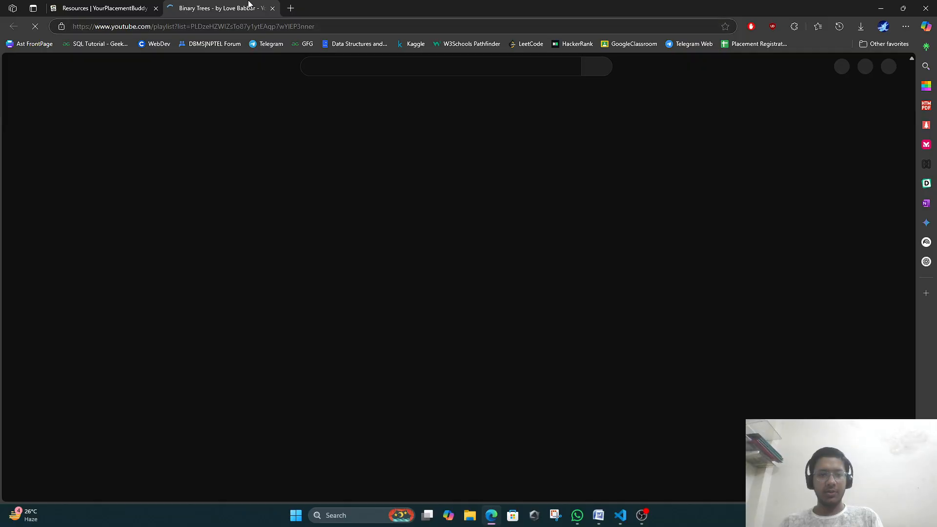
pyautogui.click(273, 8)
pyautogui.scroll(-3, 393, 300)
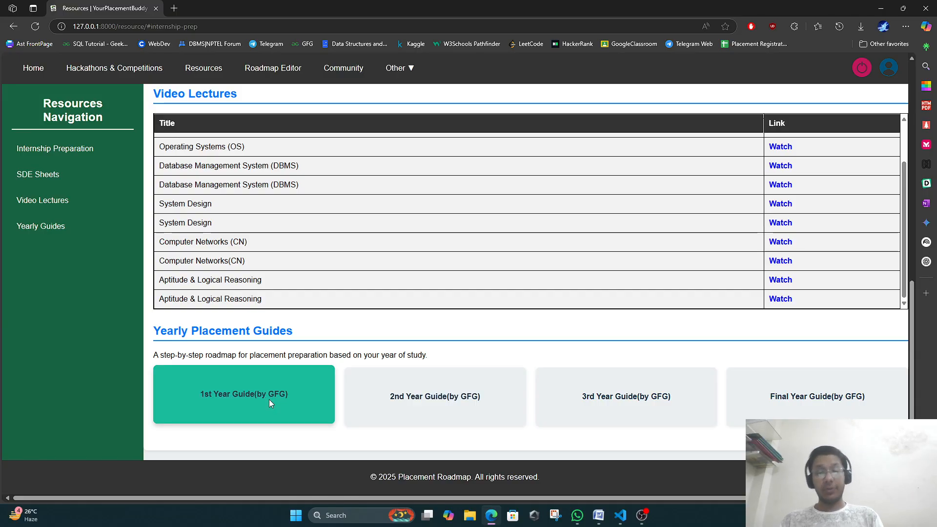
pyautogui.click(601, 388)
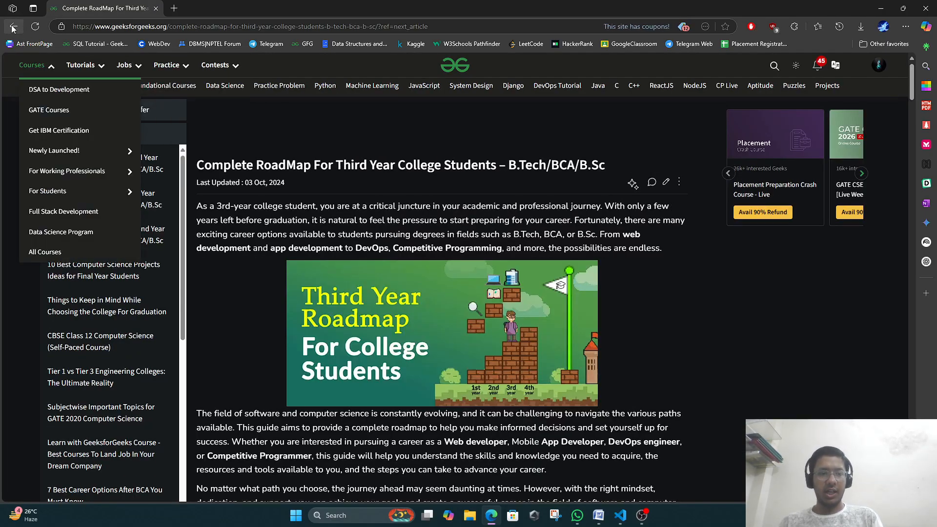
pyautogui.scroll(-5, 457, 190)
pyautogui.scroll(-20, 457, 188)
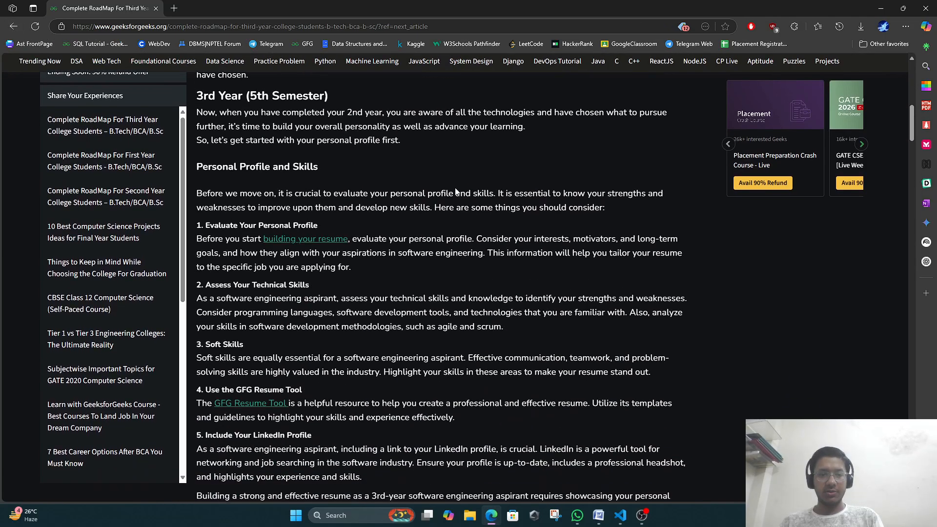
pyautogui.scroll(-20, 457, 188)
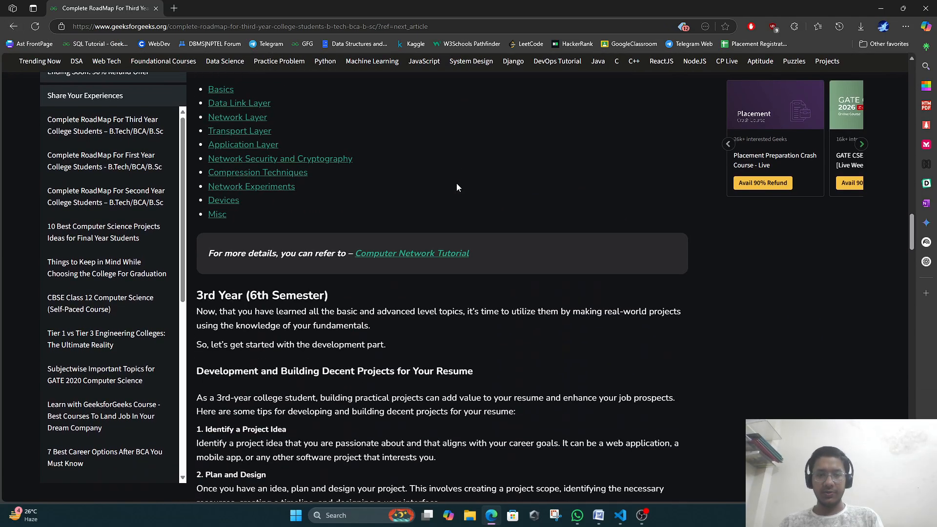
pyautogui.scroll(-20, 464, 189)
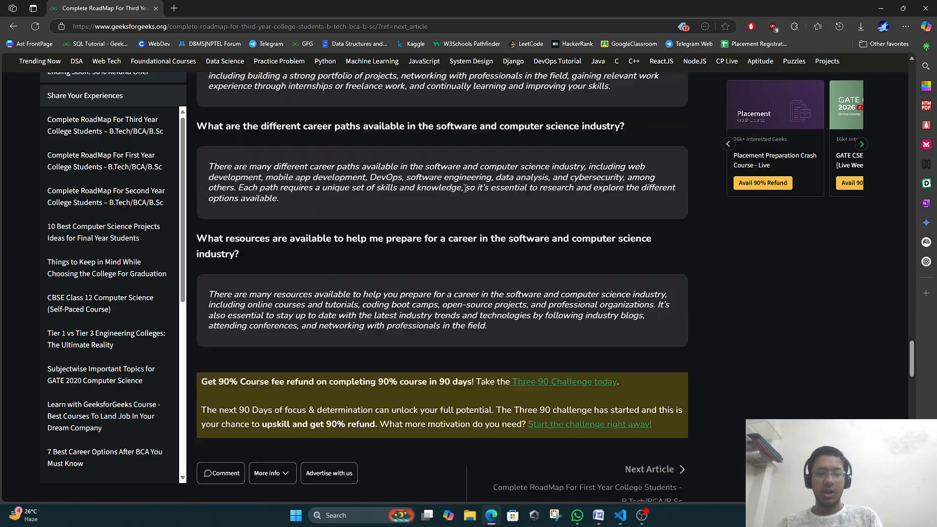
pyautogui.scroll(4, 464, 189)
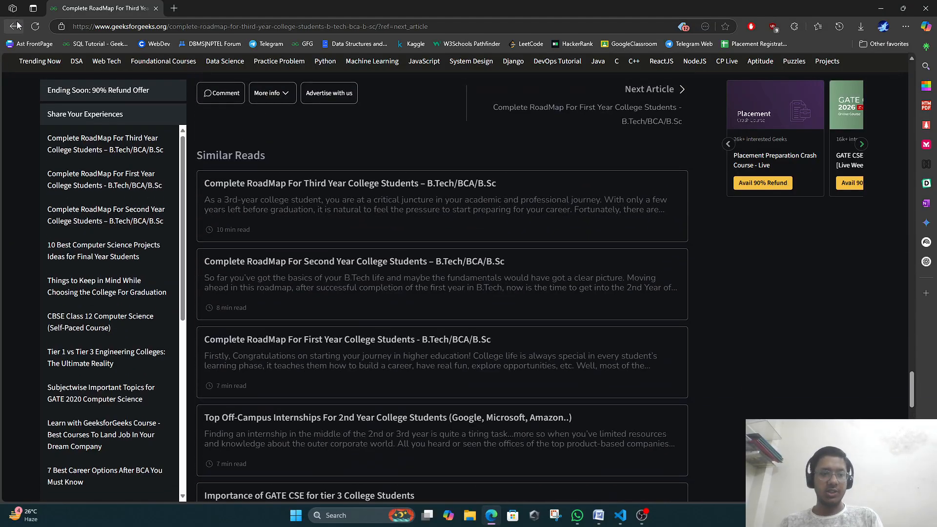
pyautogui.click(14, 26)
pyautogui.scroll(10, 334, 219)
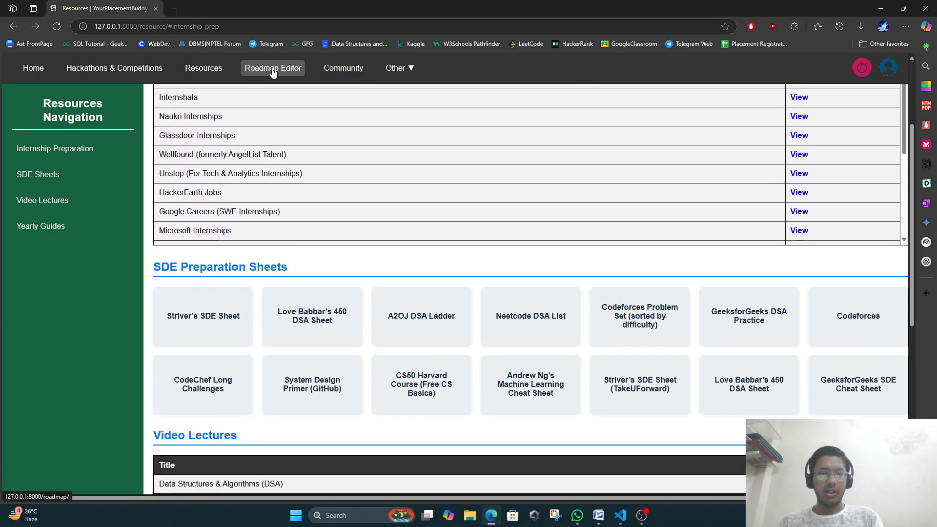
# In the Roadmap Editor, add two nodes and rename Main Topic to 'WebEngi'.
pyautogui.click(273, 78)
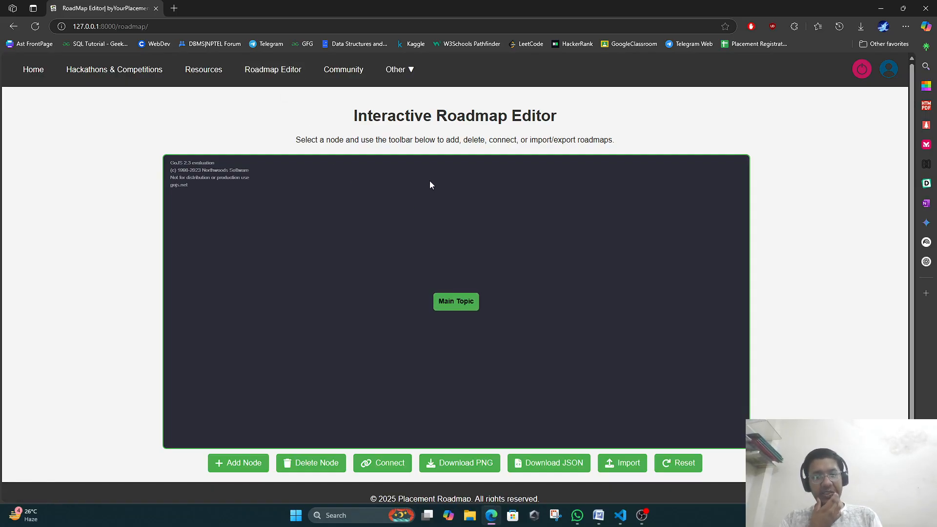
pyautogui.click(234, 466)
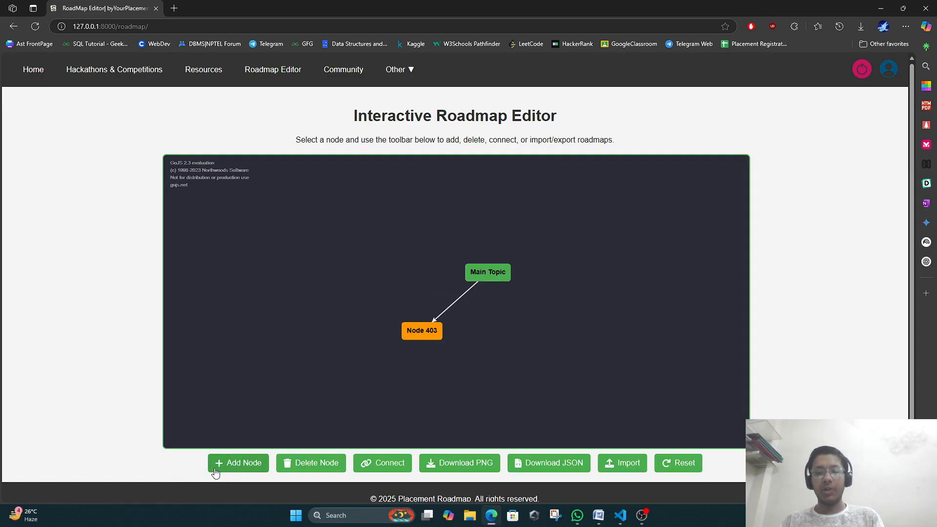
pyautogui.click(235, 469)
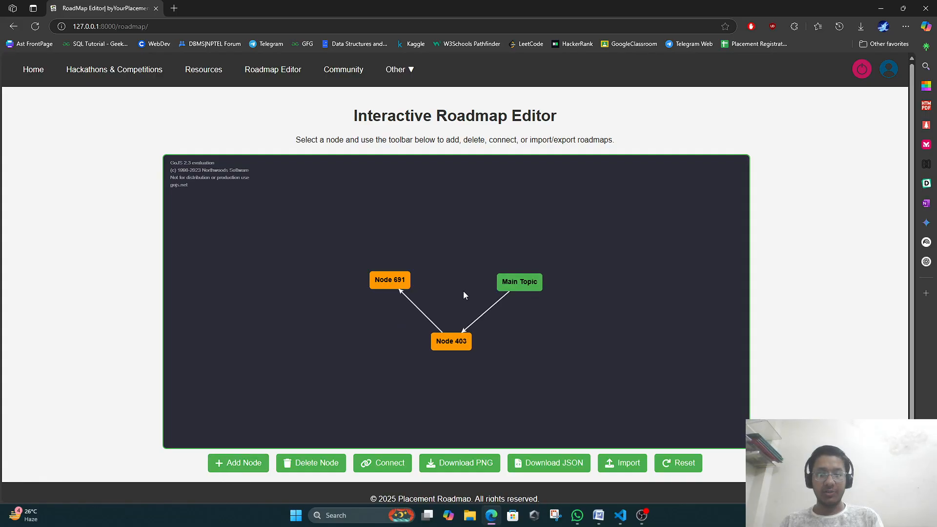
pyautogui.doubleClick(508, 282)
pyautogui.write('WebEngi')
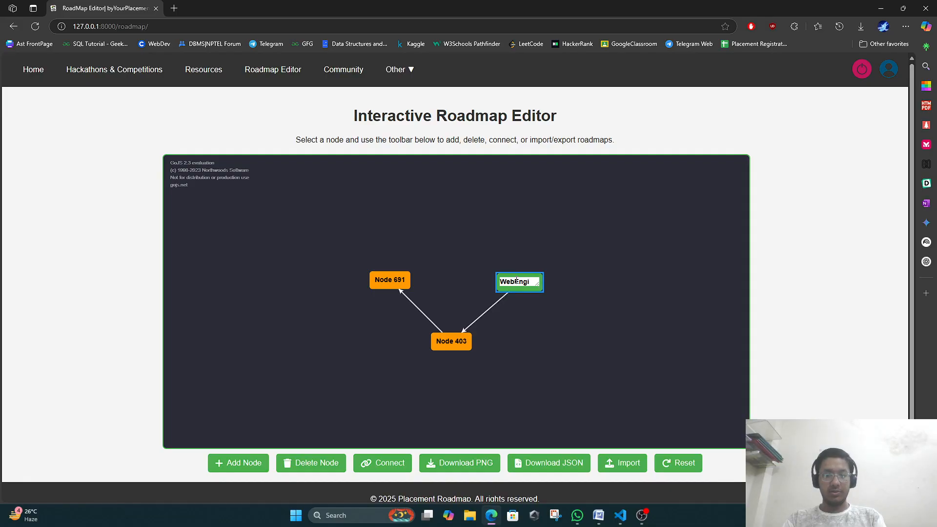
pyautogui.press('Return')
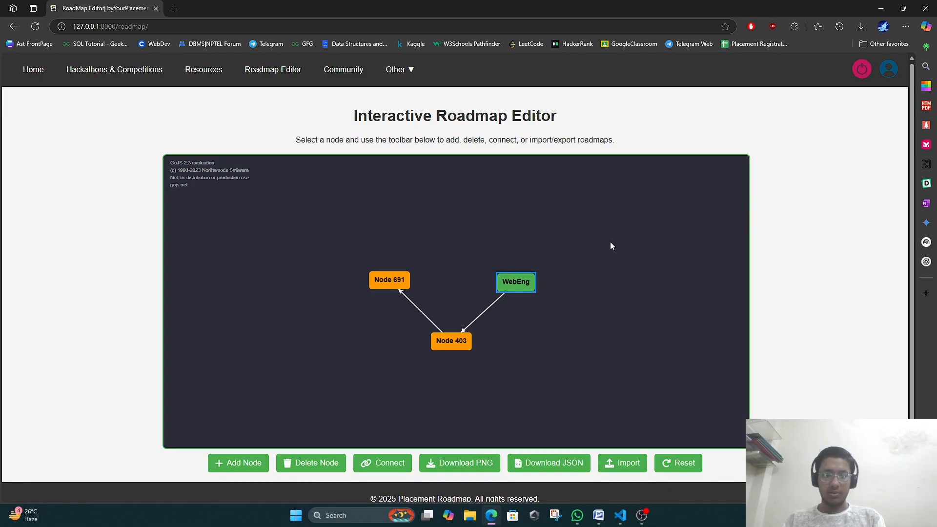
# Add a node from Node 691, replace the 691→255 link with 403→255, and reposition nodes.
pyautogui.click(386, 284)
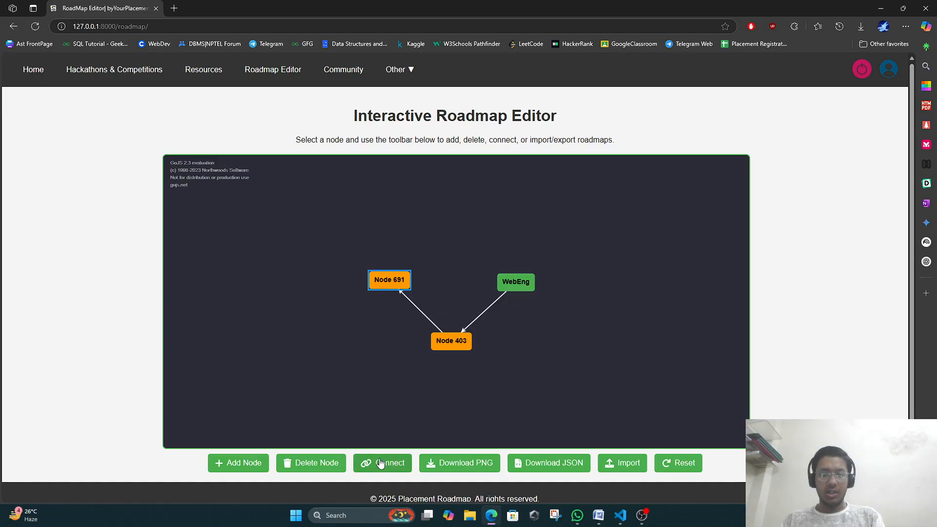
pyautogui.click(258, 465)
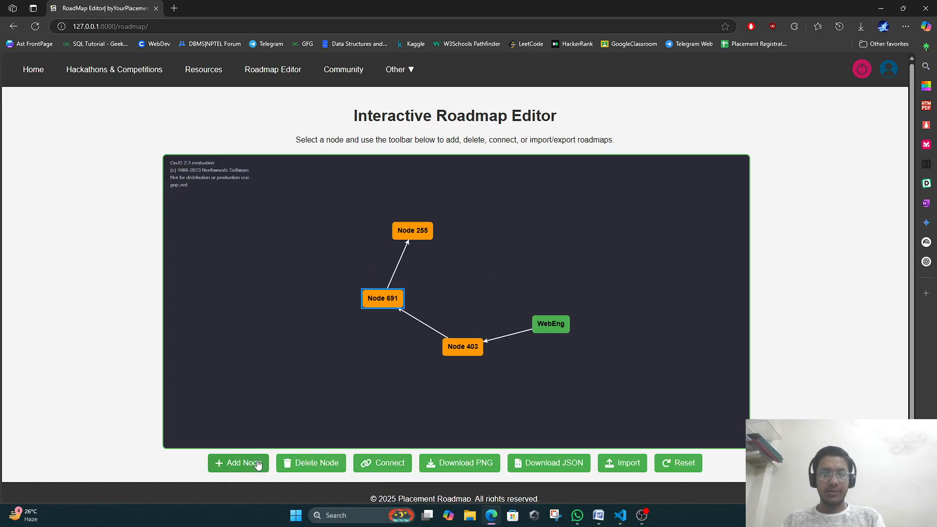
pyautogui.click(402, 257)
pyautogui.press('Delete')
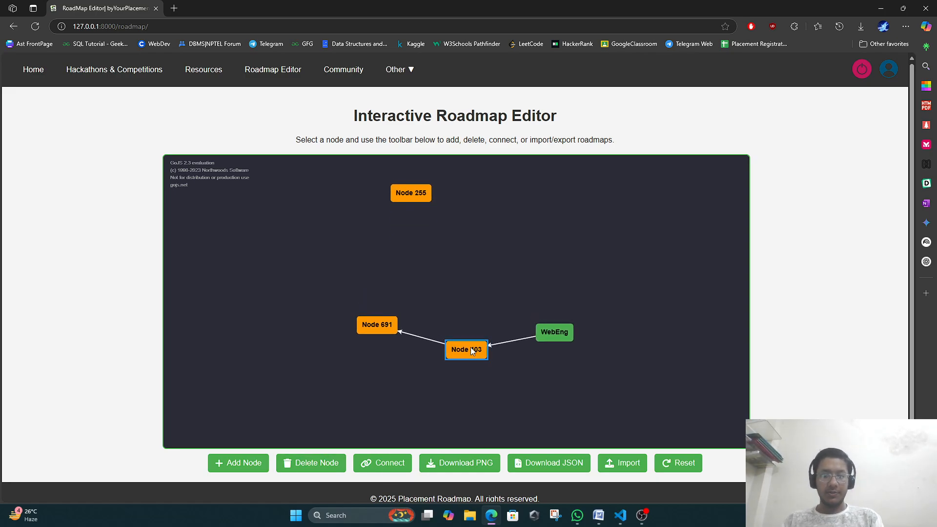
pyautogui.click(409, 452)
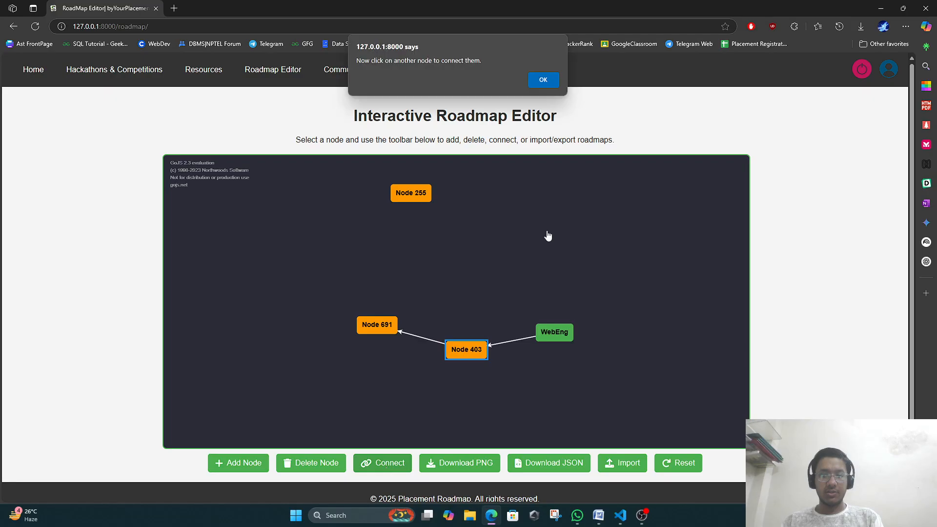
pyautogui.click(541, 81)
pyautogui.click(403, 193)
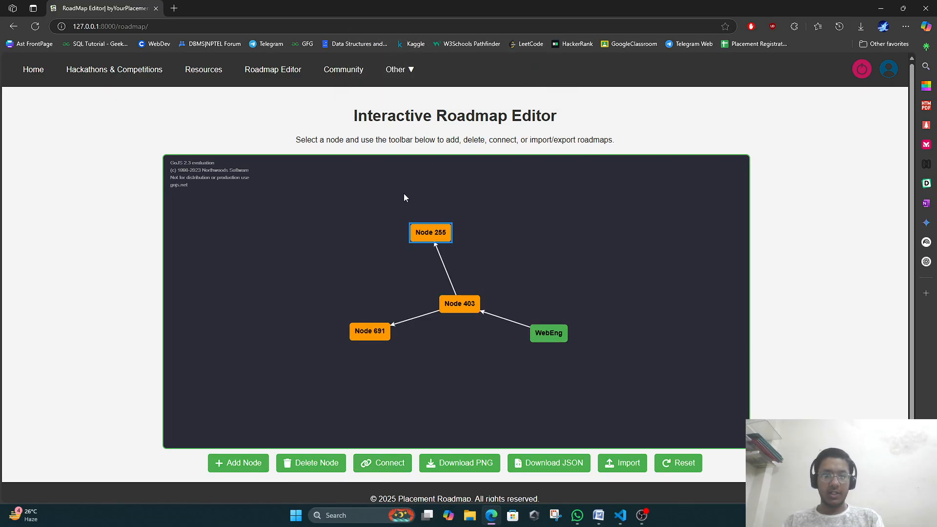
pyautogui.moveTo(447, 231); pyautogui.dragTo(547, 236)
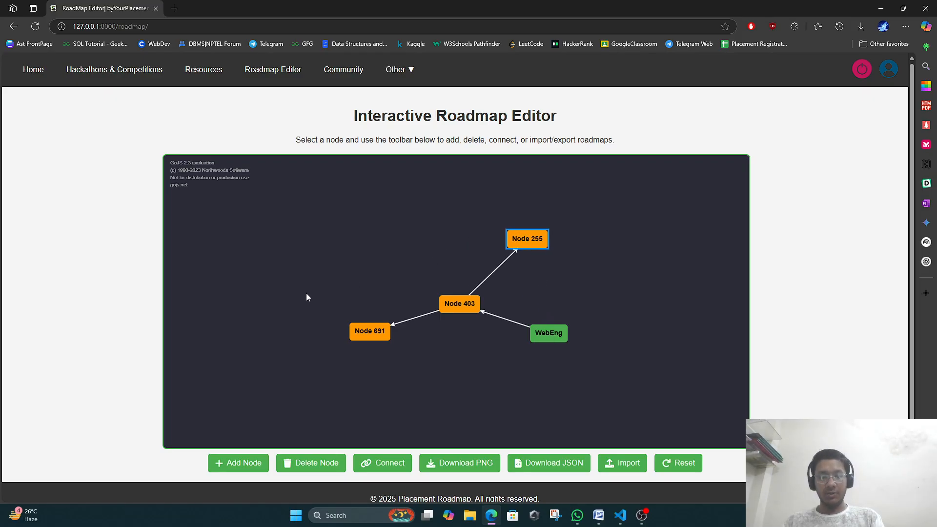
pyautogui.moveTo(541, 340); pyautogui.dragTo(553, 320)
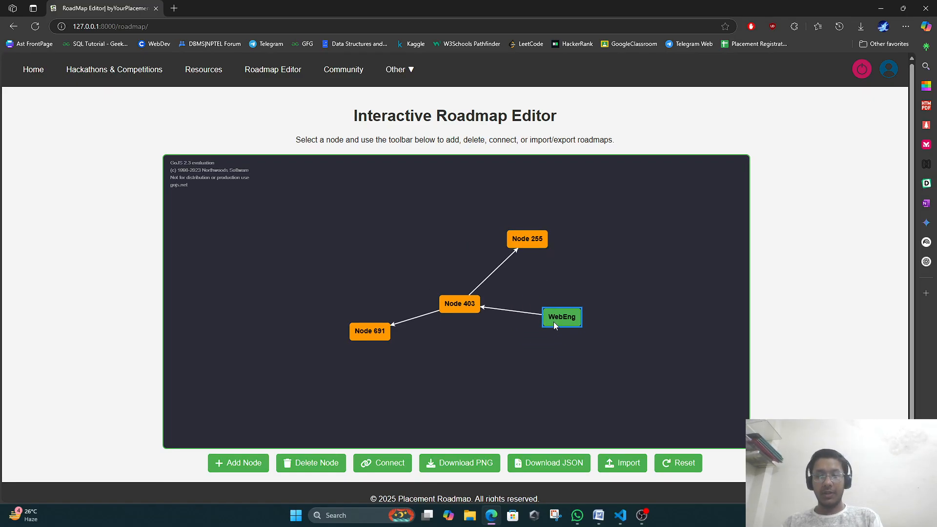
# Relabel the WebEng node as 'Main', then reset the canvas.
pyautogui.doubleClick(566, 314)
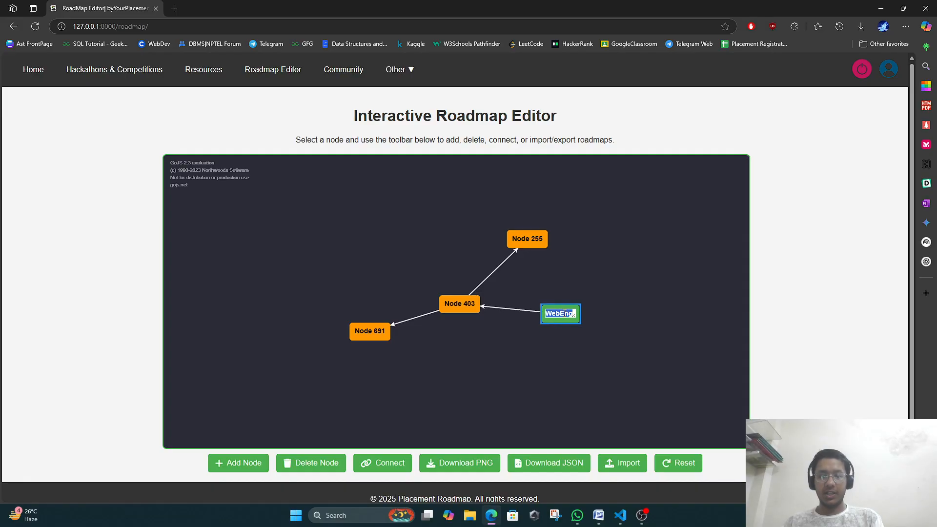
pyautogui.click(579, 312)
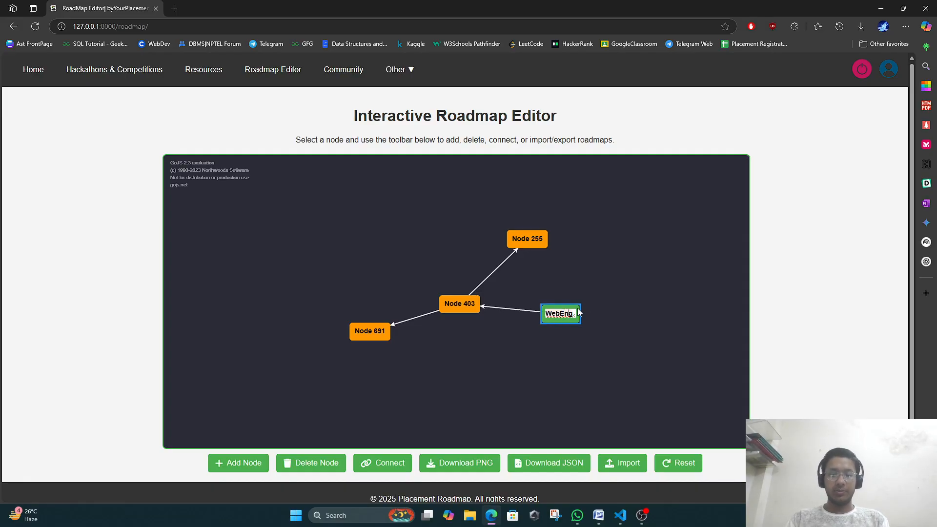
pyautogui.press('BackSpace')
pyautogui.press('BackSpace')
pyautogui.press('BackSpace')
pyautogui.press('BackSpace')
pyautogui.press('BackSpace')
pyautogui.press('BackSpace')
pyautogui.write('Main')
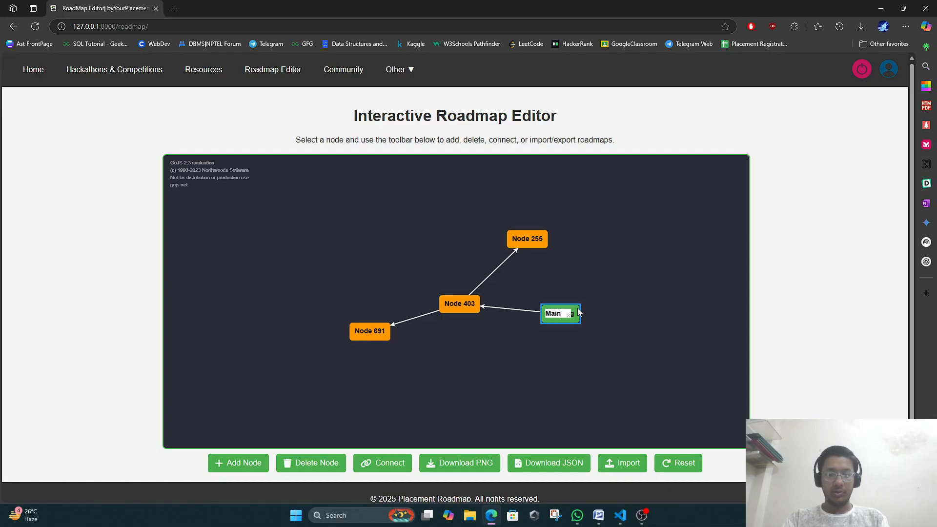
pyautogui.press('Return')
pyautogui.click(586, 307)
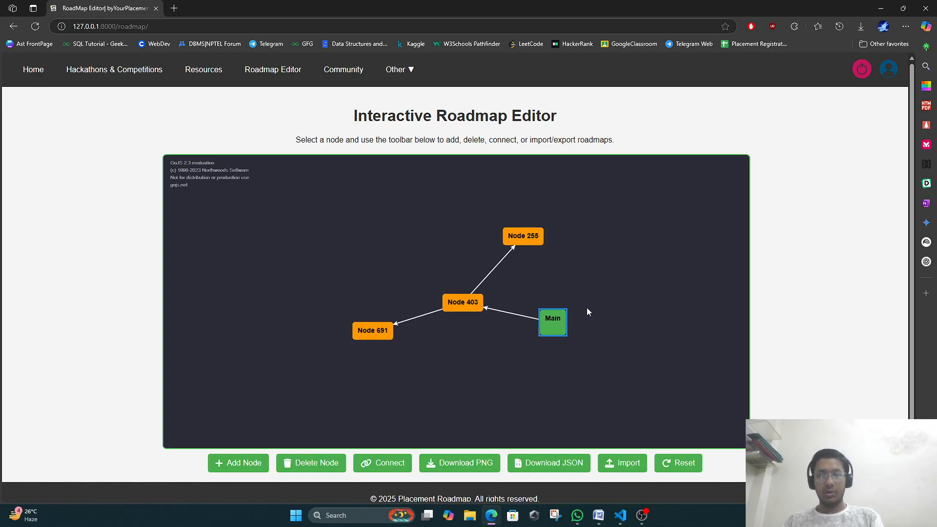
pyautogui.click(552, 336)
pyautogui.click(552, 334)
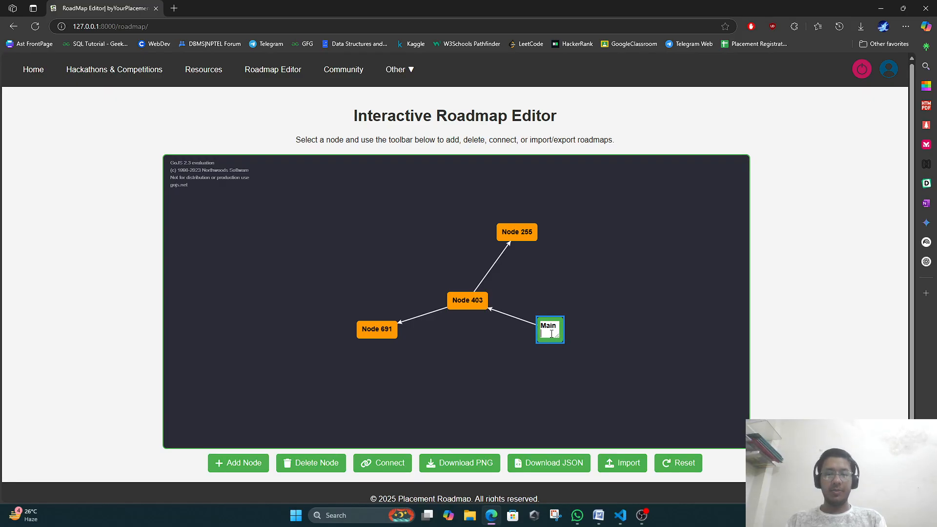
pyautogui.press('BackSpace')
pyautogui.write('te')
pyautogui.press('BackSpace')
pyautogui.press('BackSpace')
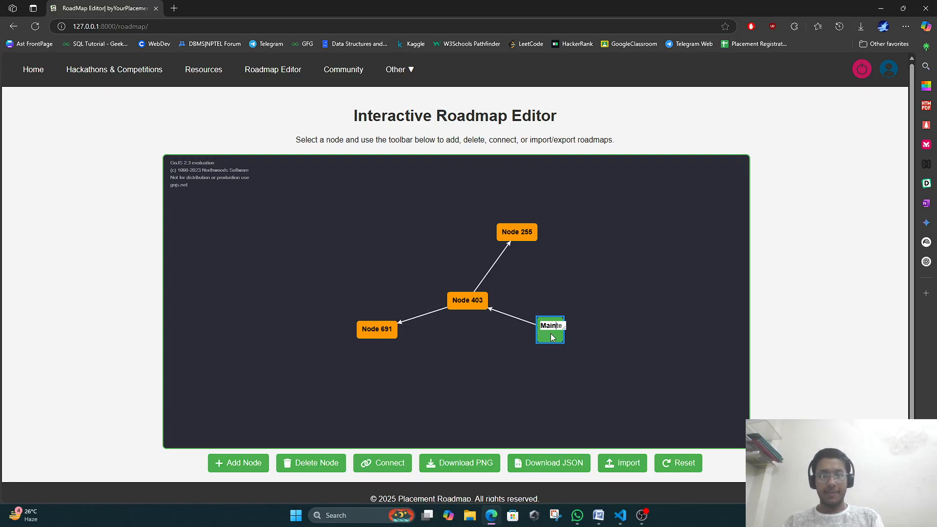
pyautogui.press('Return')
pyautogui.click(565, 264)
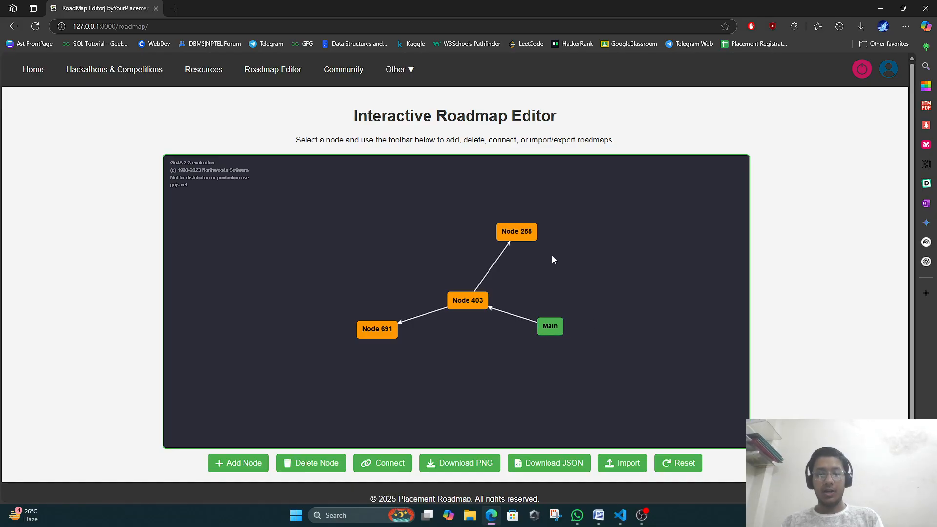
pyautogui.click(666, 462)
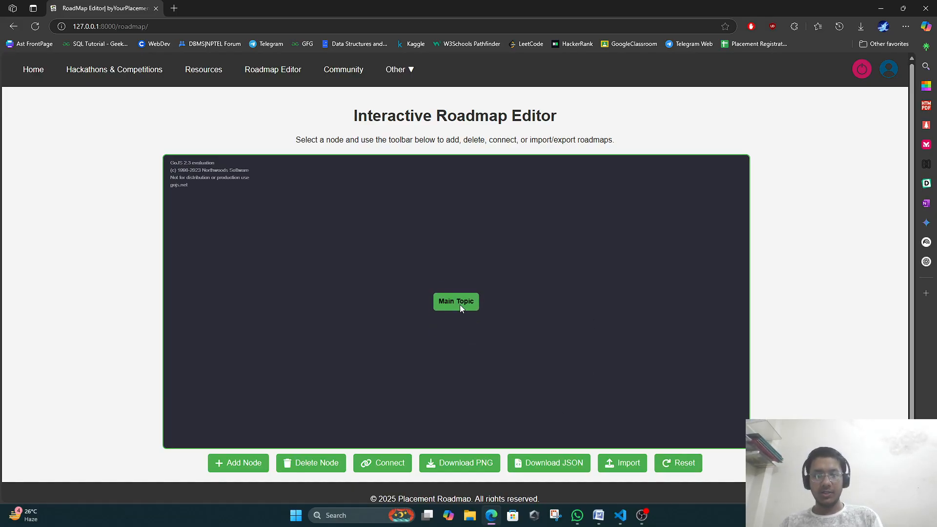
# Add Nodes 541, 719 and 903 from Main Topic, replacing the 903→719 link with 541→719.
pyautogui.doubleClick(250, 465)
pyautogui.click(251, 463)
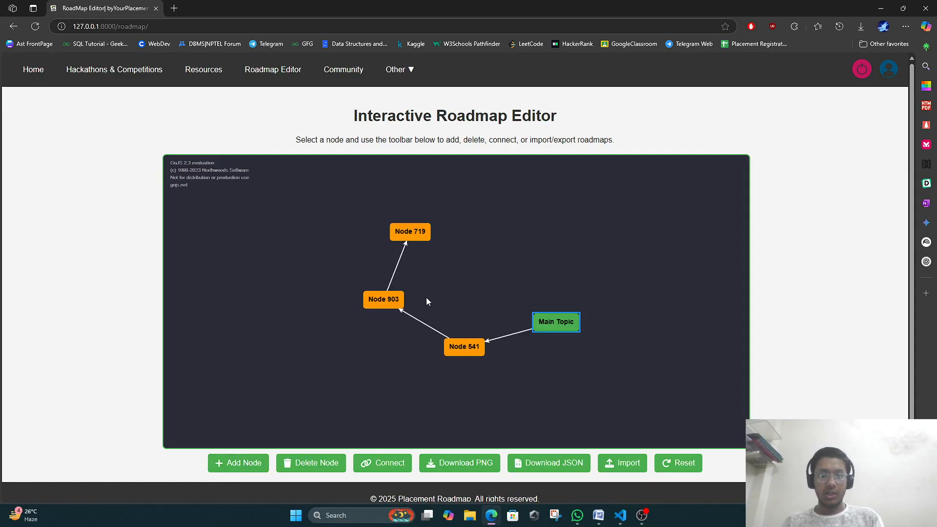
pyautogui.click(403, 250)
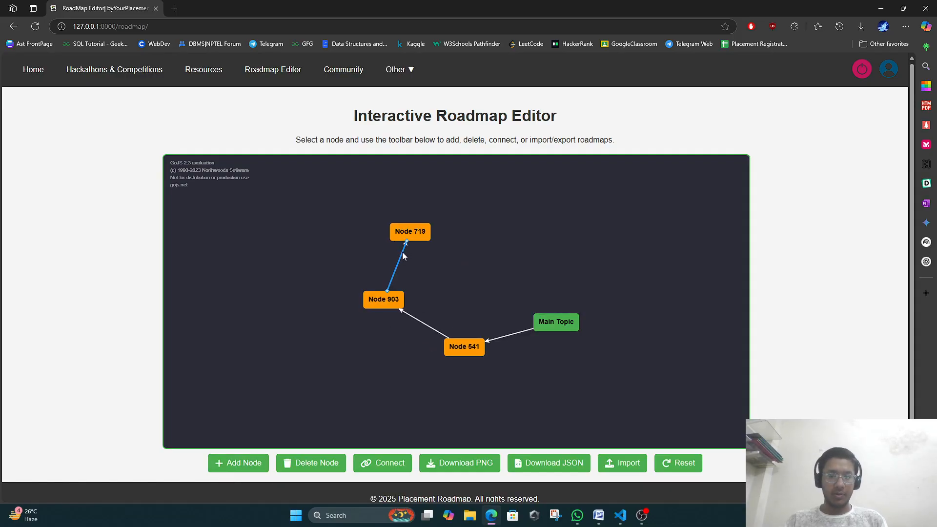
pyautogui.press('Delete')
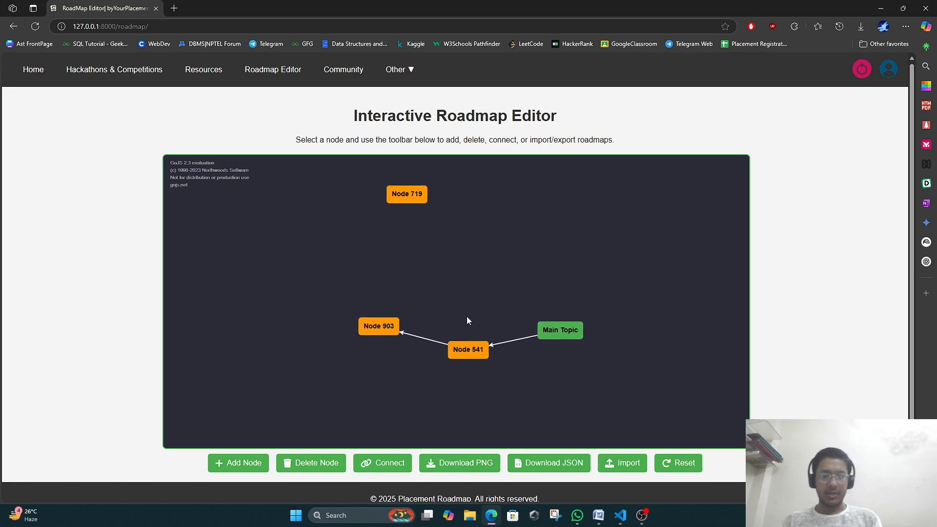
pyautogui.click(482, 349)
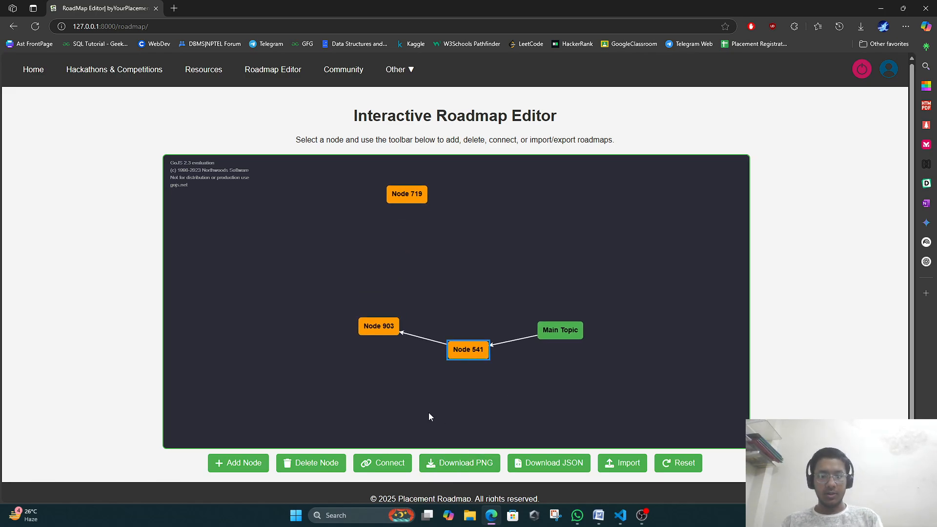
pyautogui.click(367, 469)
pyautogui.click(549, 79)
pyautogui.click(407, 194)
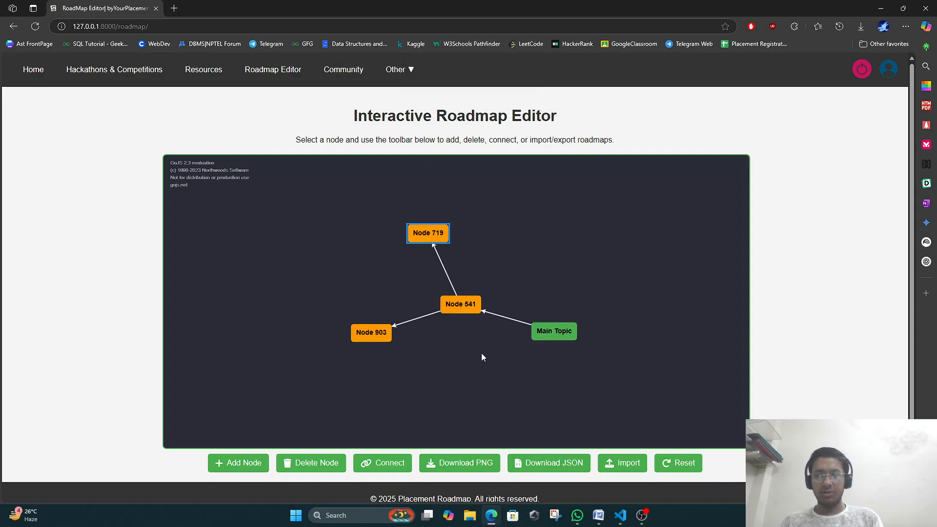
pyautogui.moveTo(481, 315); pyautogui.dragTo(538, 278)
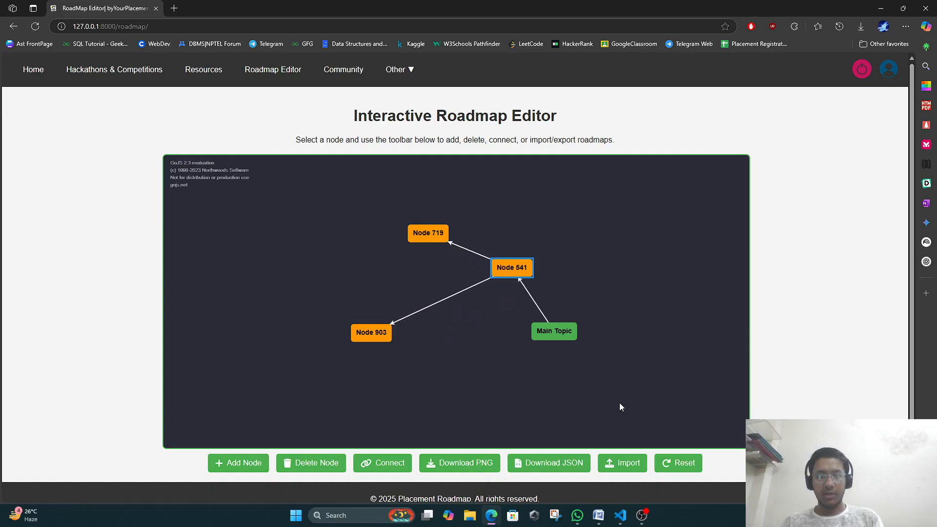
# Export the roadmap as roadmap (5).png and view it in the image viewer.
pyautogui.click(475, 465)
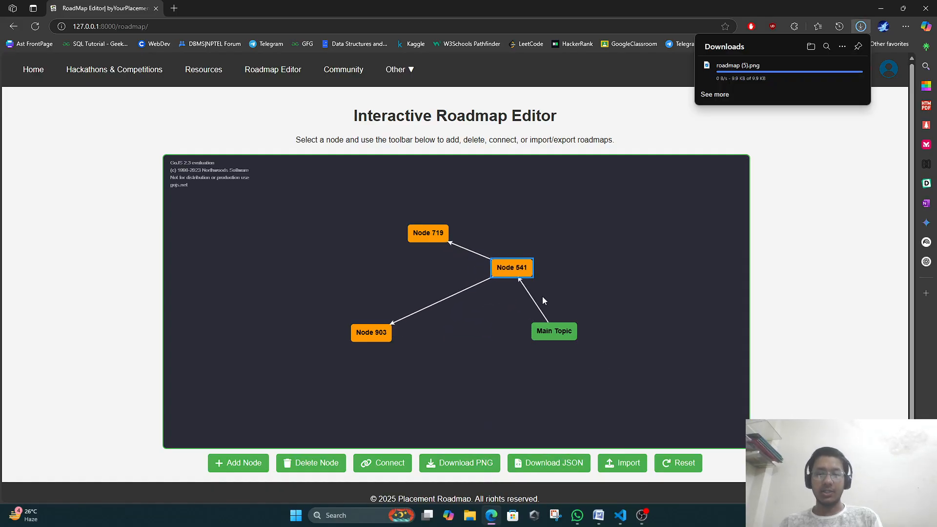
pyautogui.click(727, 74)
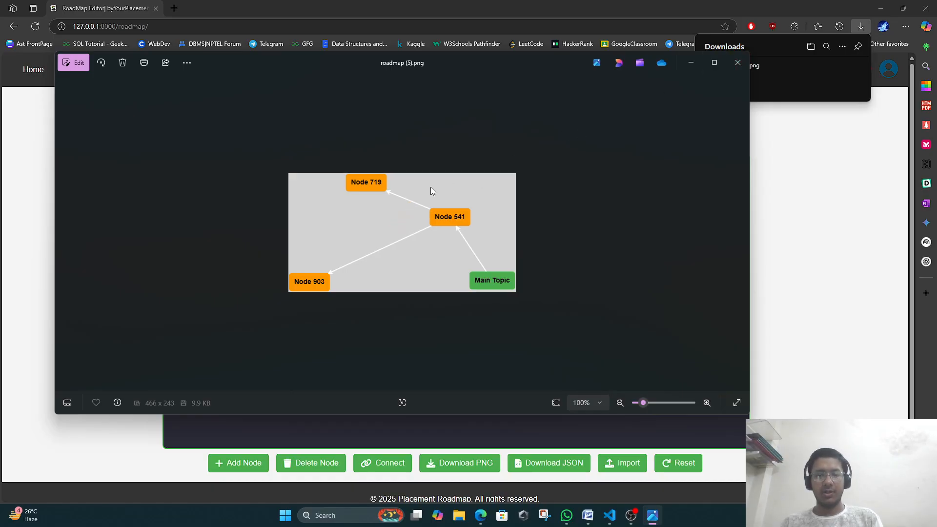
pyautogui.click(738, 62)
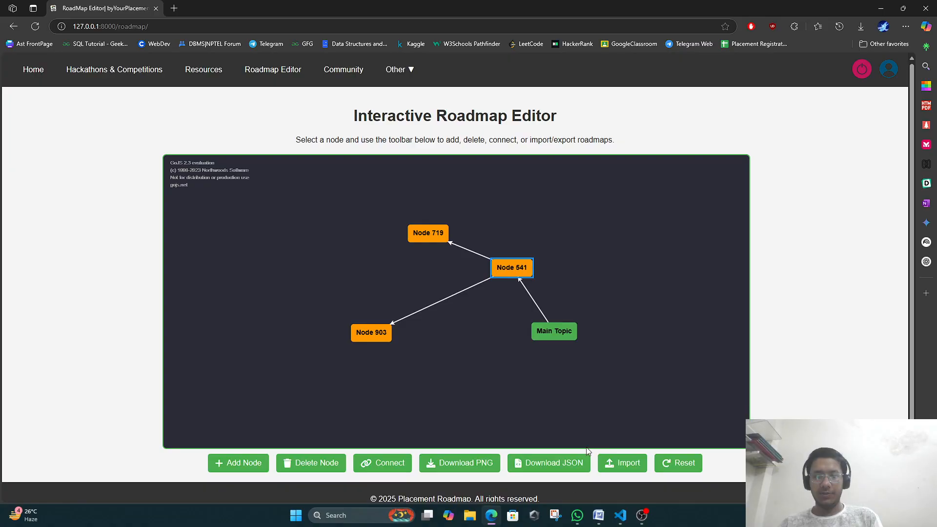
# Download the roadmap as JSON and import roadmap (4).json back into the editor.
pyautogui.click(574, 463)
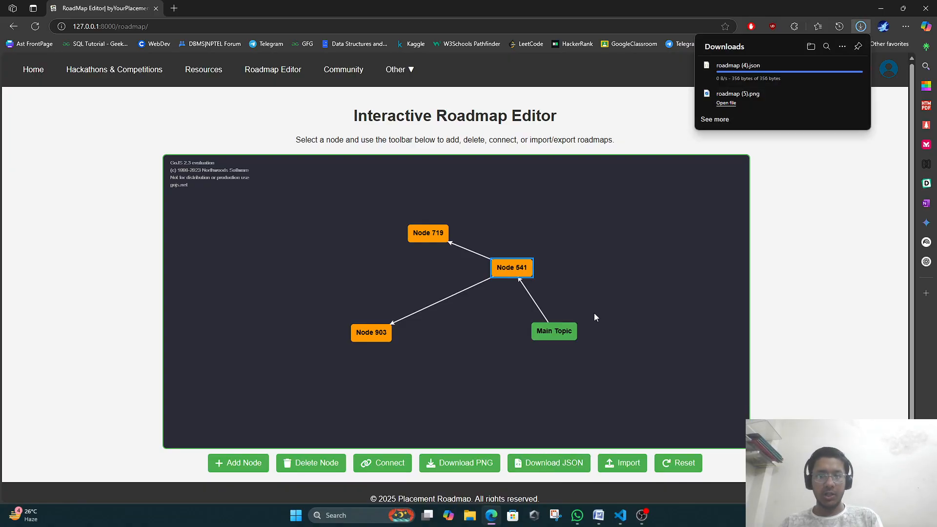
pyautogui.click(631, 464)
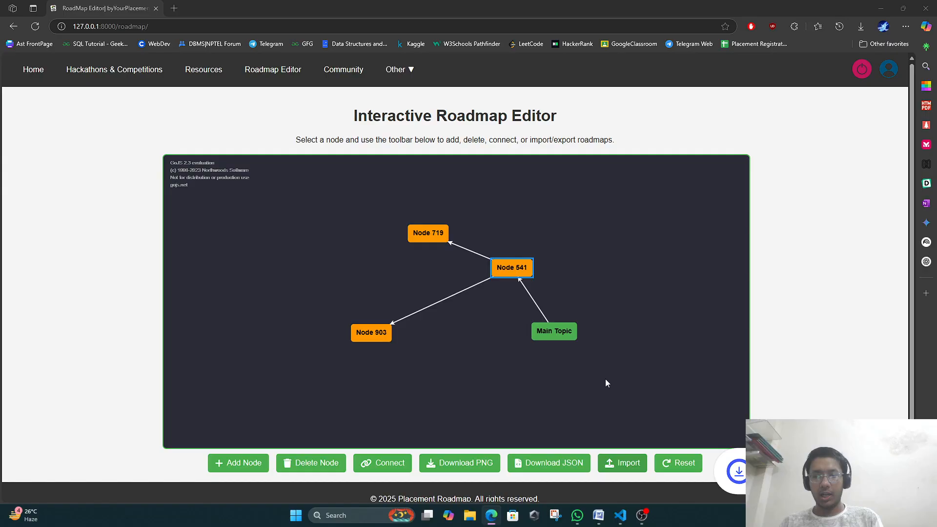
pyautogui.click(173, 96)
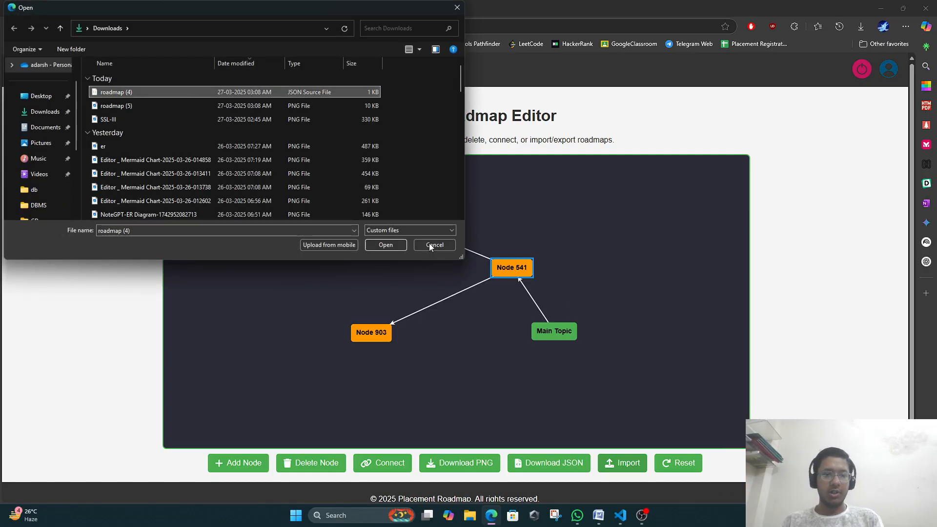
pyautogui.click(379, 245)
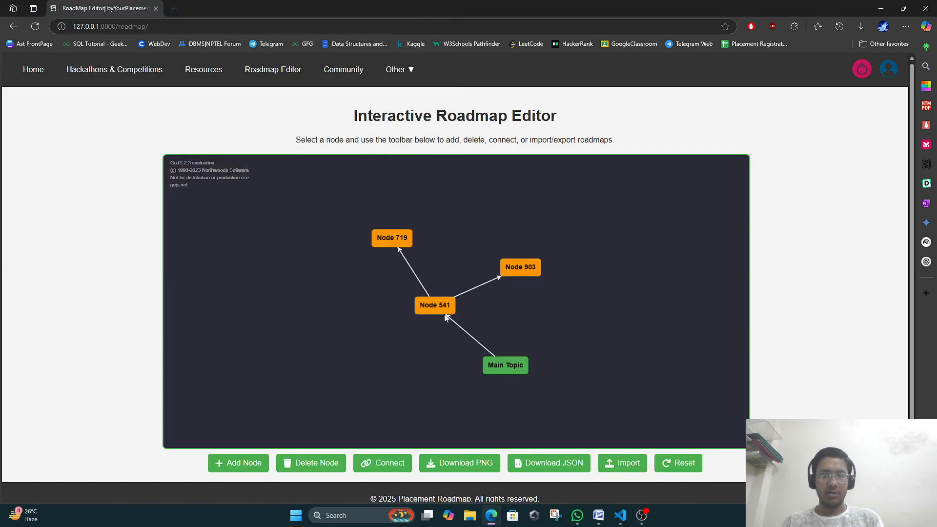
# Rearrange the nodes: Node 541 above Main Topic, Main Topic to its right, Node 719 lower left.
pyautogui.click(494, 323)
pyautogui.moveTo(494, 322); pyautogui.dragTo(590, 370)
pyautogui.moveTo(511, 256)
pyautogui.mouseDown()
pyautogui.moveTo(578, 251)
pyautogui.moveTo(493, 257)
pyautogui.mouseUp()
pyautogui.moveTo(359, 237); pyautogui.dragTo(348, 295)
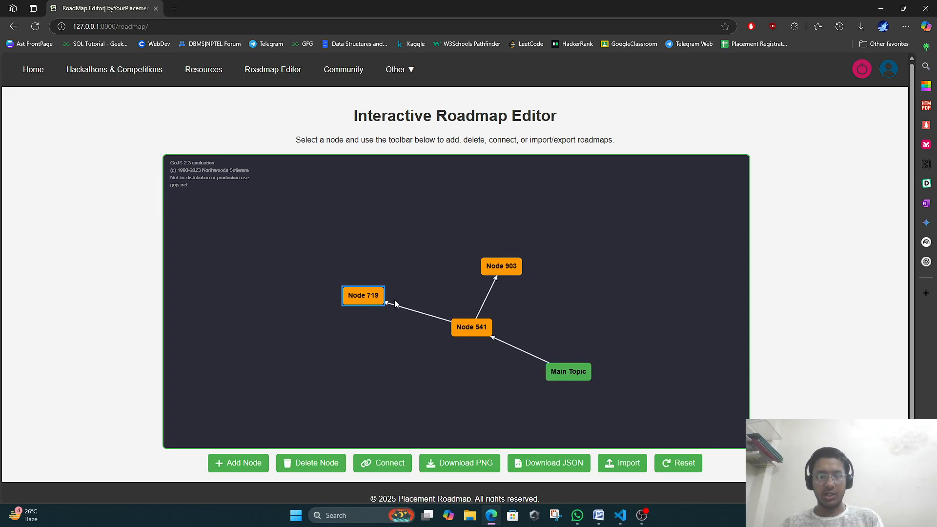
# Delete the Main Topic node and reset the roadmap twice to restore the default node.
pyautogui.click(678, 463)
pyautogui.click(443, 302)
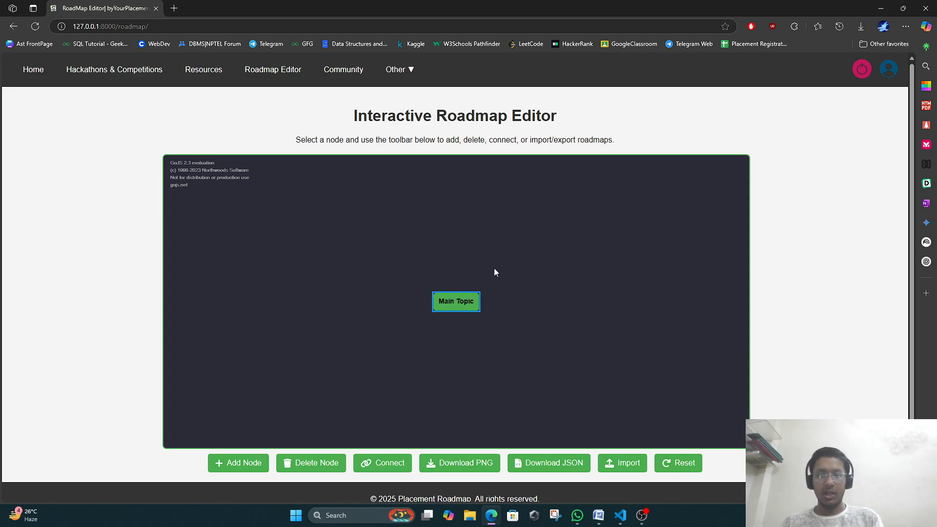
pyautogui.press('Delete')
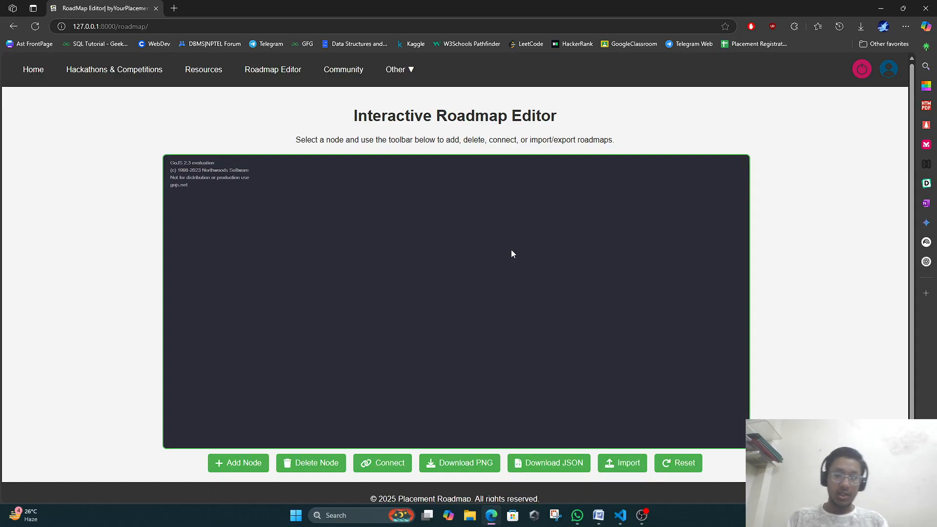
pyautogui.click(679, 463)
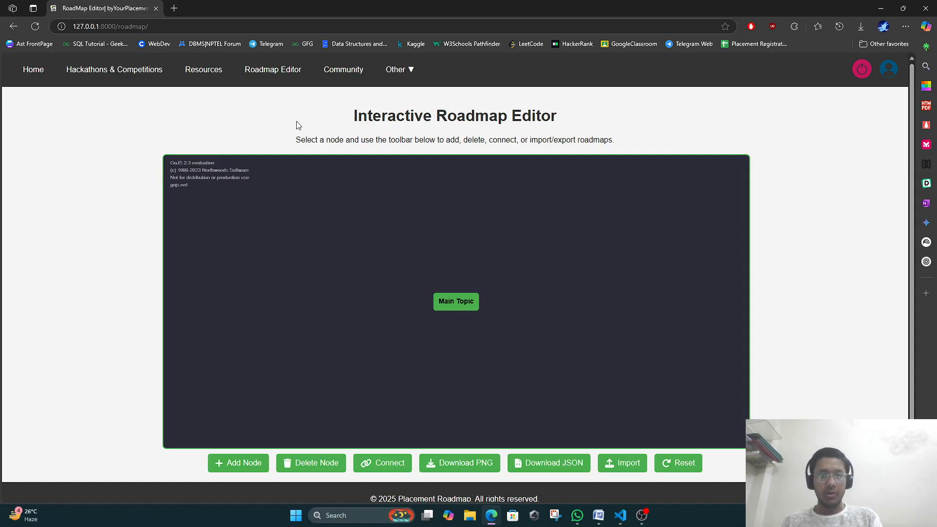
pyautogui.click(695, 464)
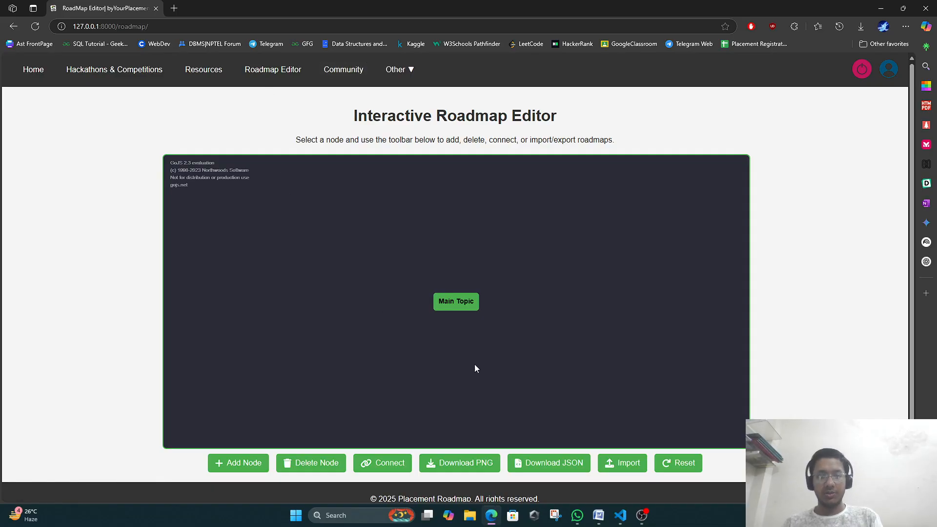
# Glance at the project in VS Code, return to the browser, and open the Community Chatroom.
pyautogui.click(620, 515)
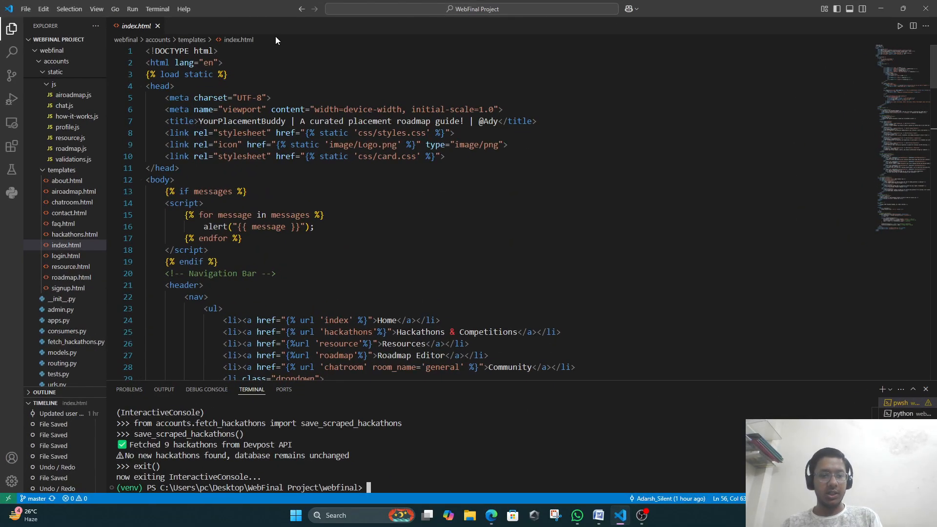
pyautogui.click(881, 8)
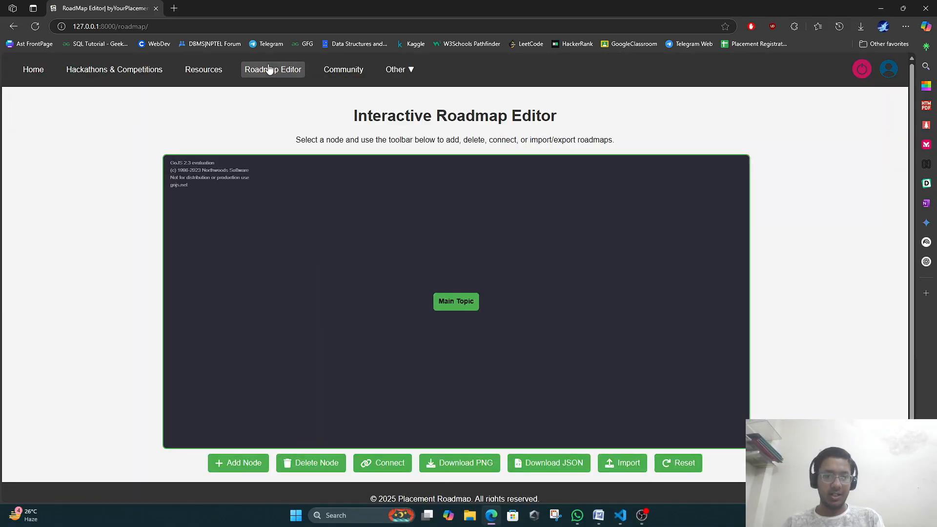
pyautogui.click(330, 71)
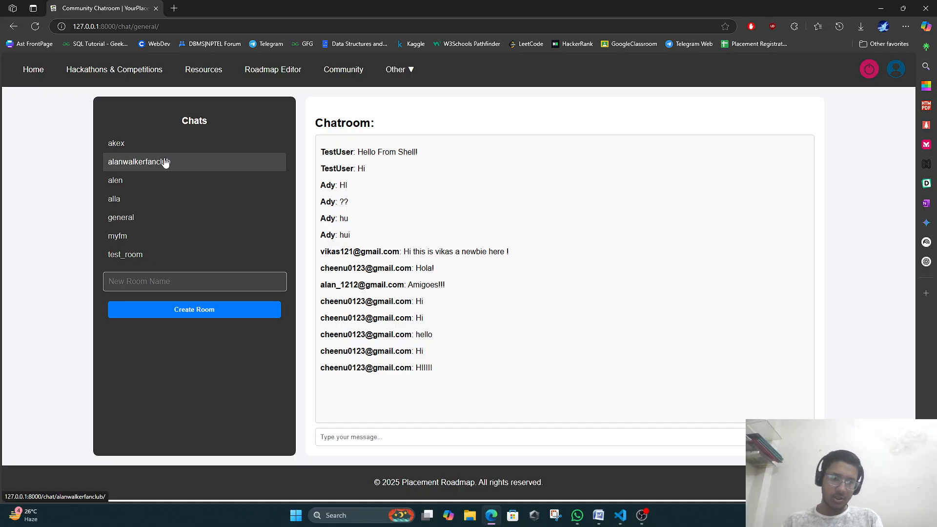
# Move from the akex room to test_room and send the message 'Hi'.
pyautogui.click(151, 145)
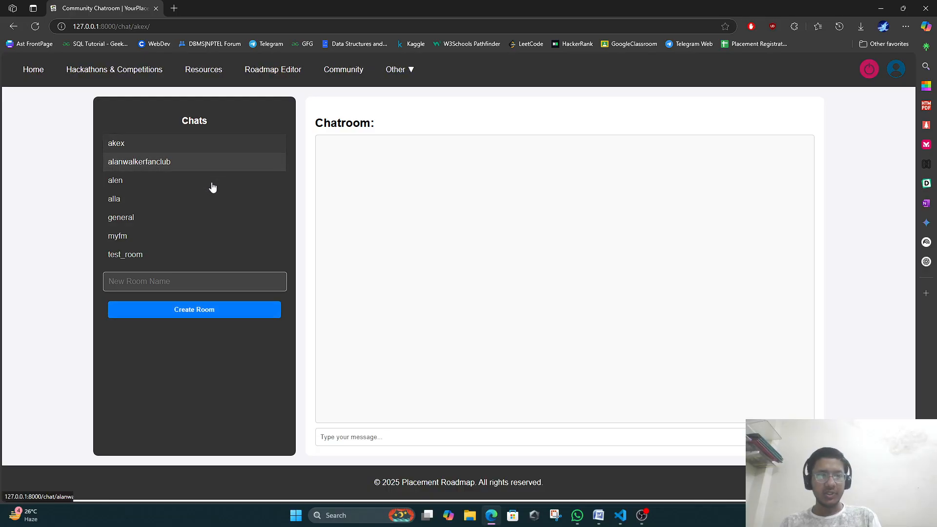
pyautogui.click(160, 277)
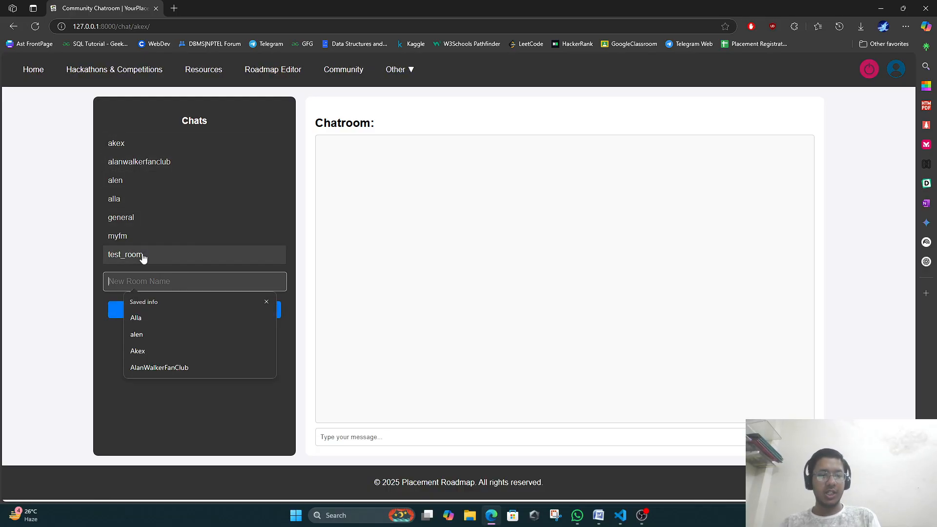
pyautogui.click(141, 255)
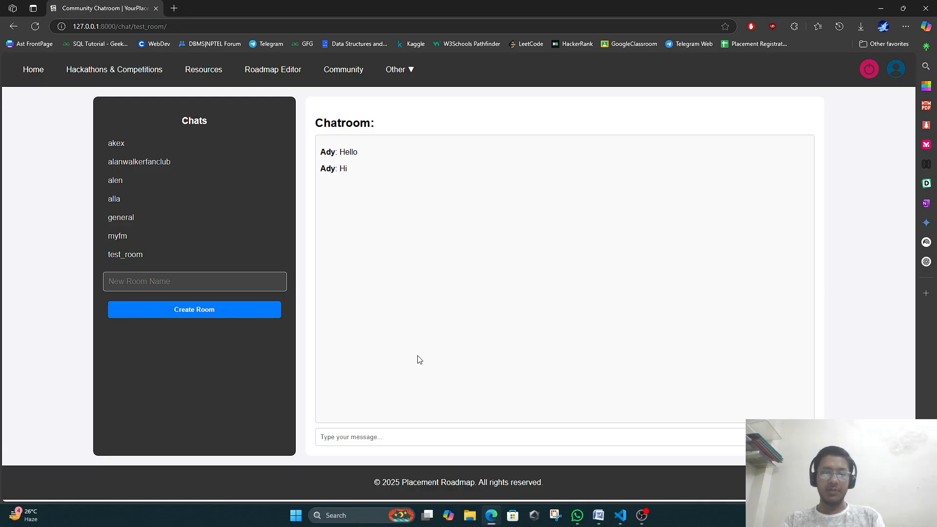
pyautogui.write('Hi')
pyautogui.press('Return')
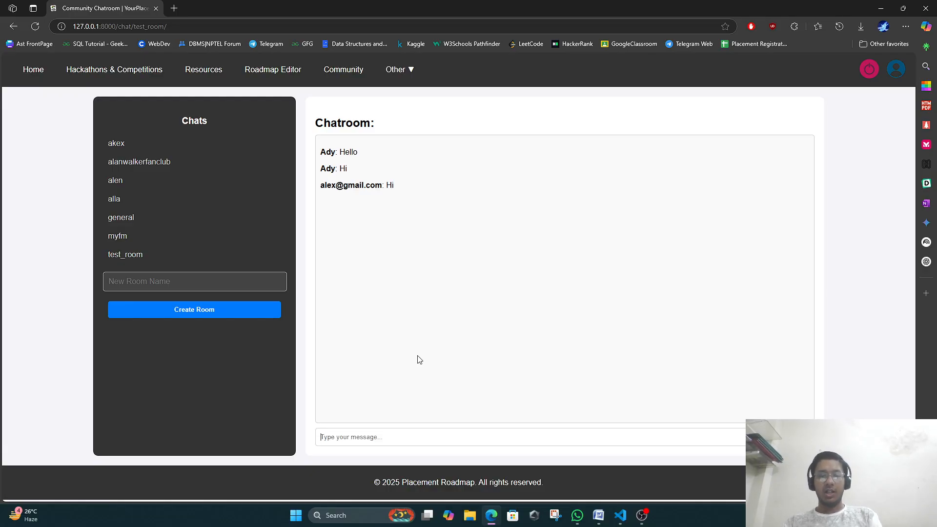
pyautogui.click(171, 280)
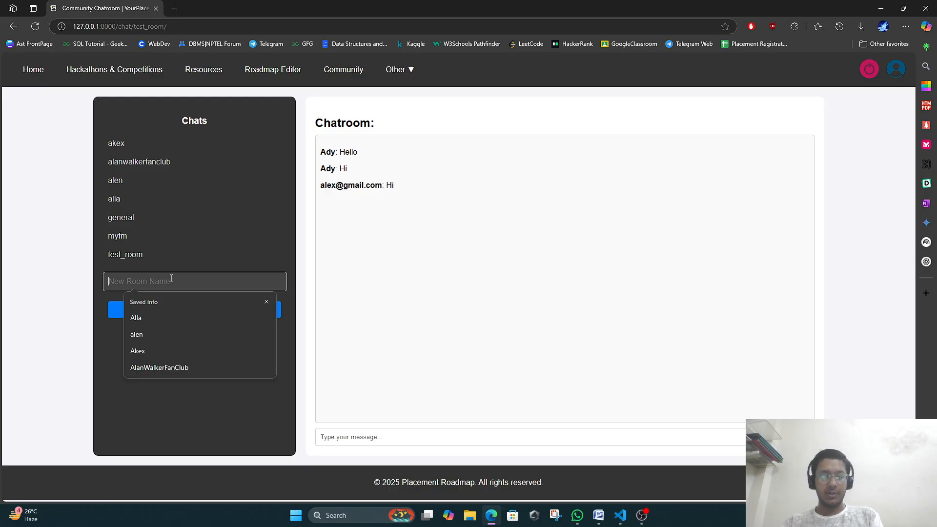
# Create a new chat room named WebEng and acknowledge the confirmation.
pyautogui.write('R')
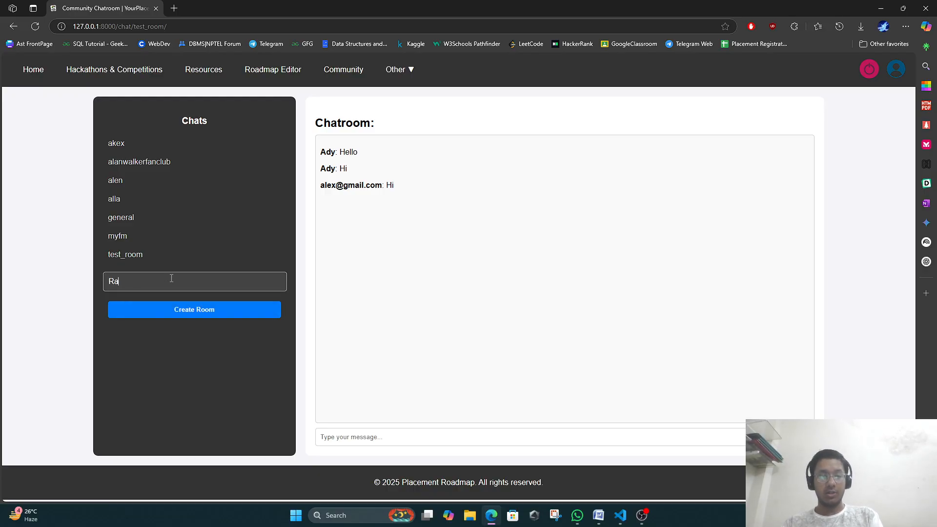
pyautogui.press('BackSpace')
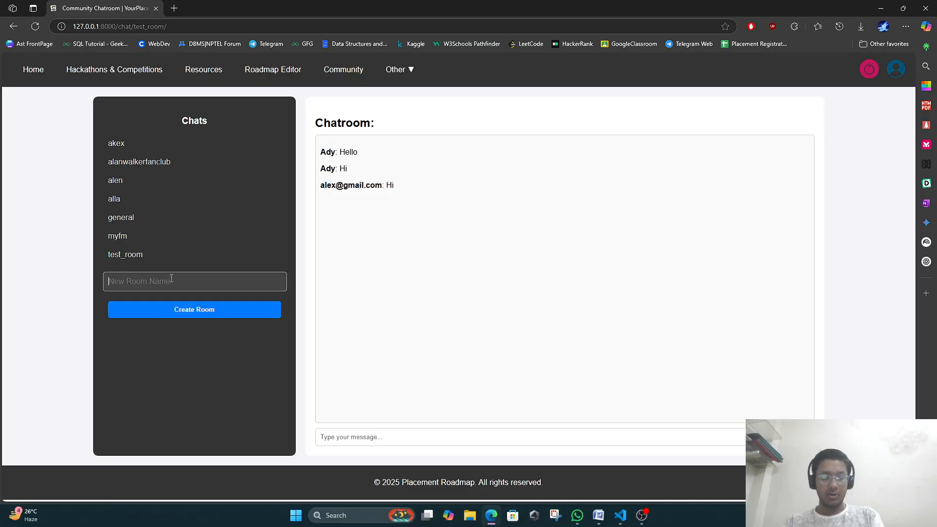
pyautogui.write('WebEng')
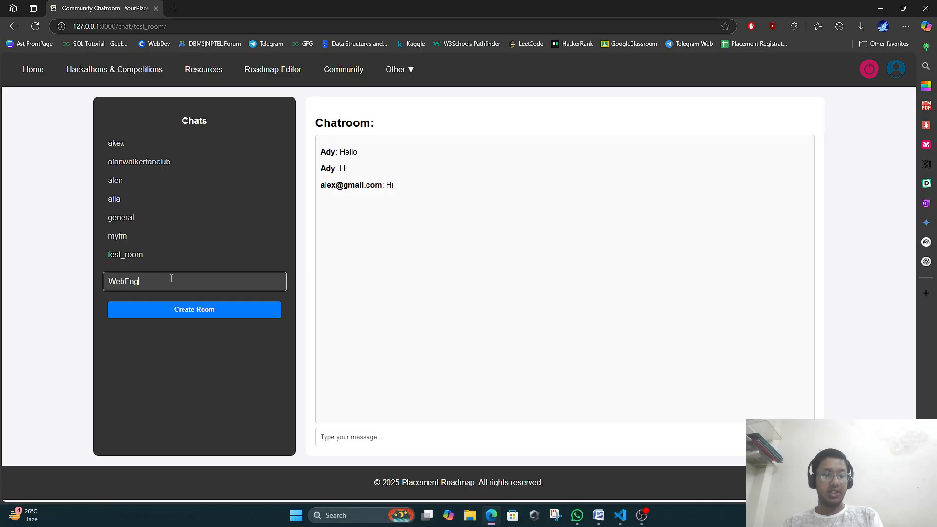
pyautogui.click(159, 314)
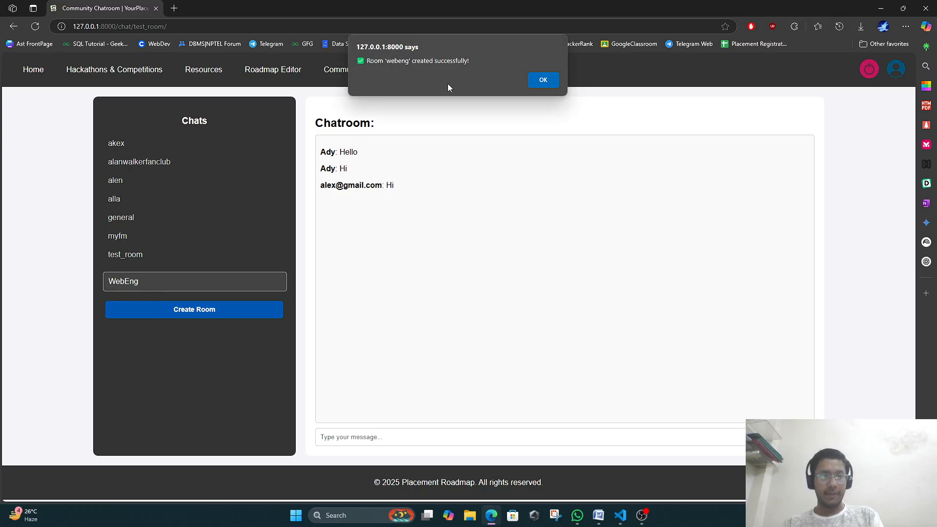
pyautogui.click(543, 79)
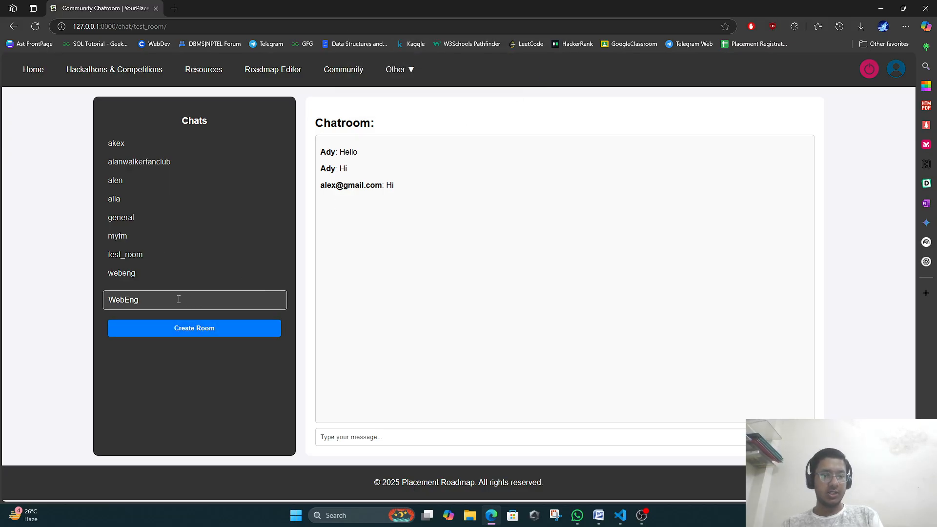
# Open the webeng room and post a welcome message beginning 'Hello guys'.
pyautogui.click(140, 277)
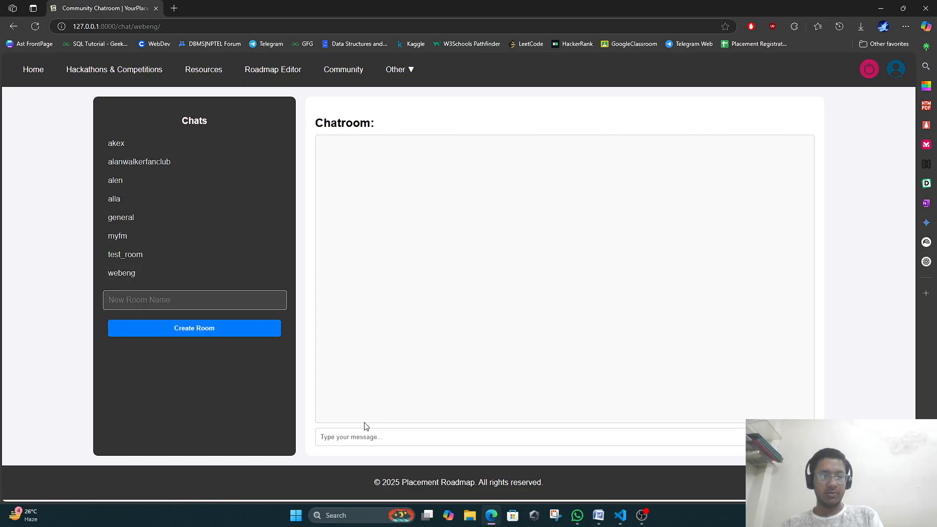
pyautogui.write('Hello')
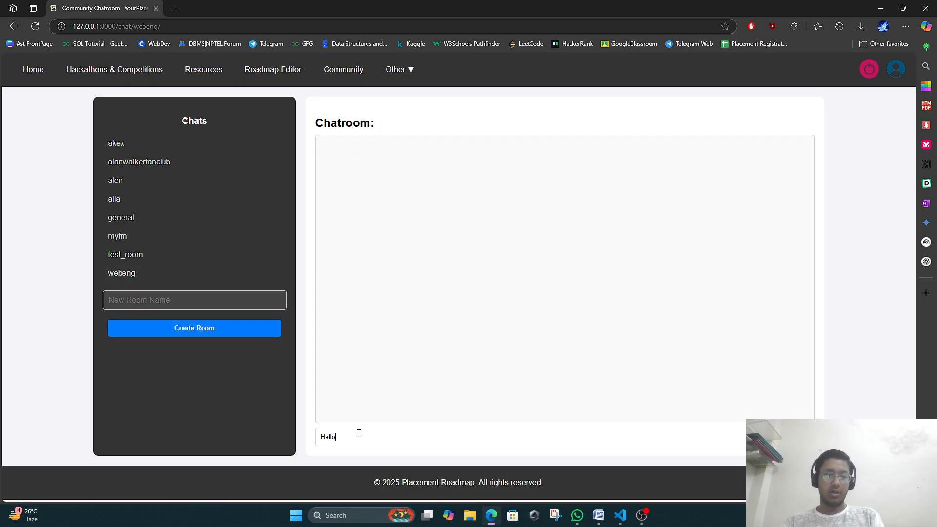
pyautogui.write(' guys this is a room to communicate with others about web technolog')
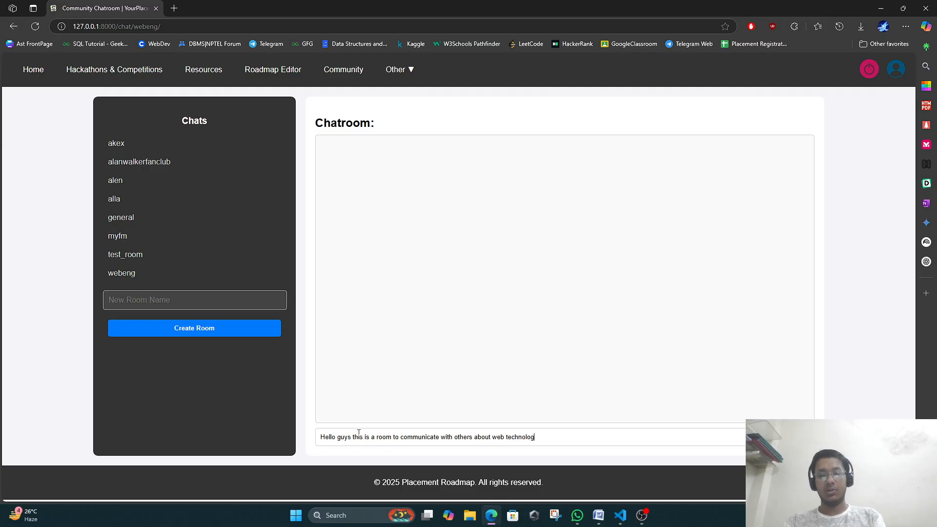
pyautogui.write('y')
pyautogui.press('Return')
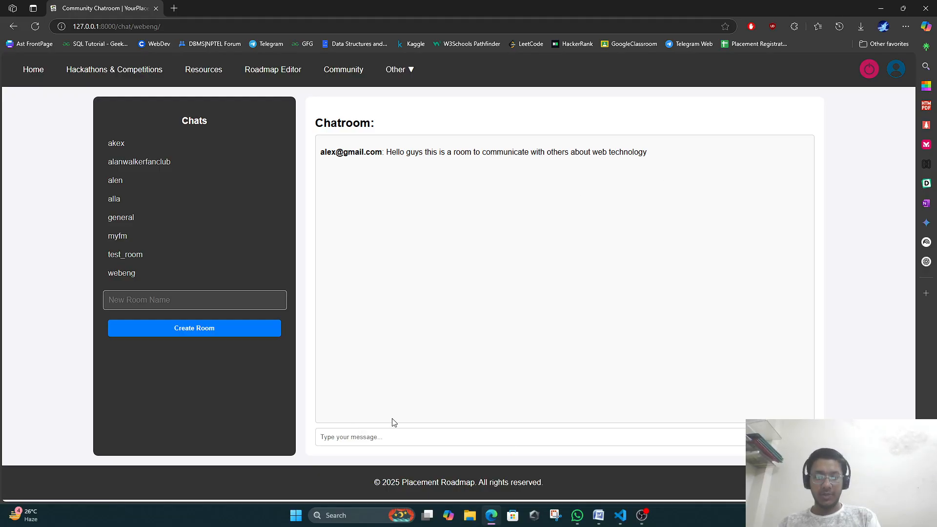
# Launch Google Chrome from Windows search.
pyautogui.click(361, 516)
pyautogui.write('c')
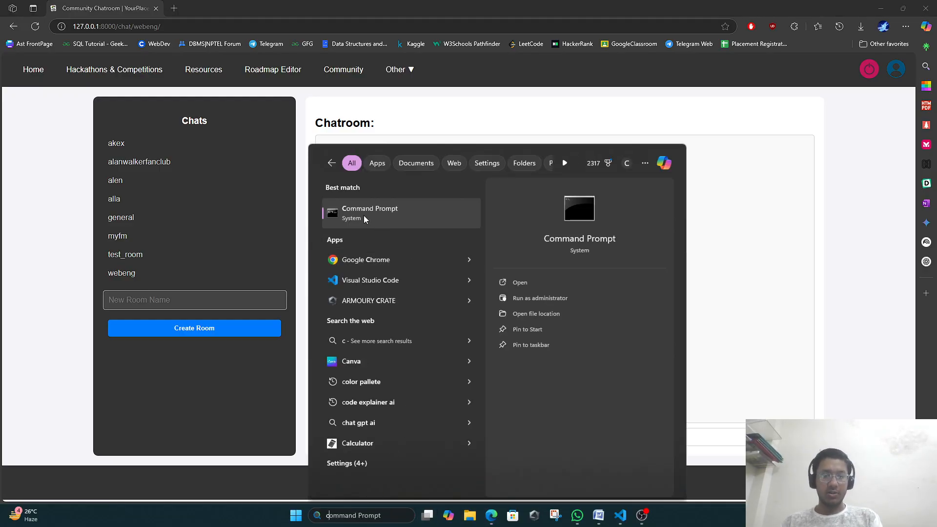
pyautogui.click(359, 255)
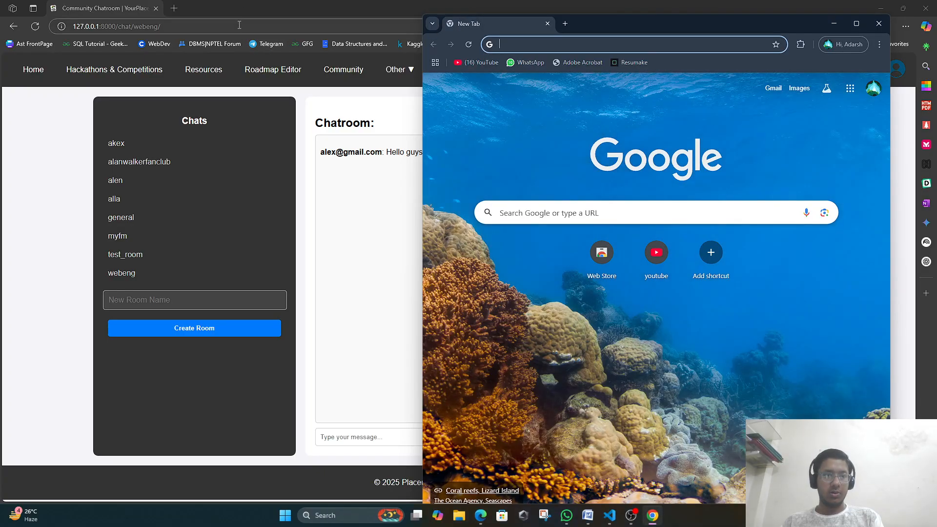
pyautogui.click(241, 20)
pyautogui.click(241, 20)
pyautogui.hotkey('ctrl', 'c')
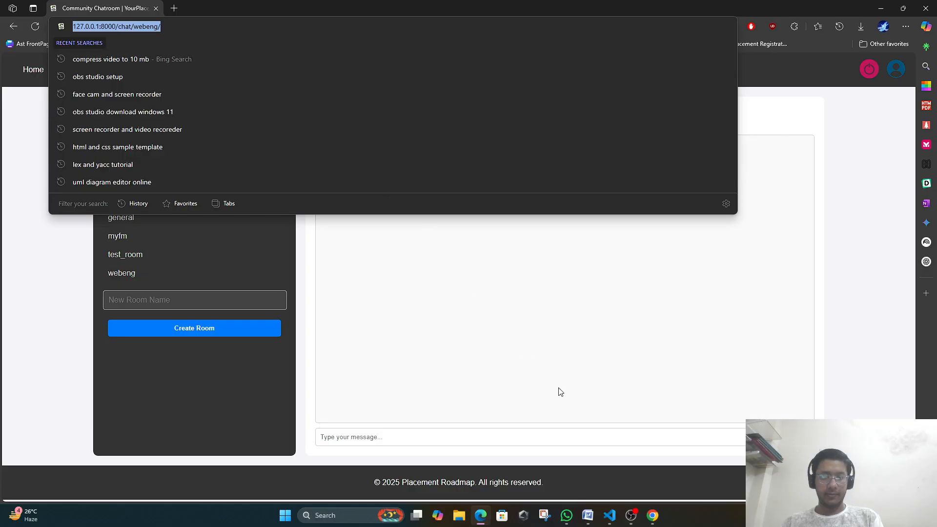
pyautogui.click(652, 516)
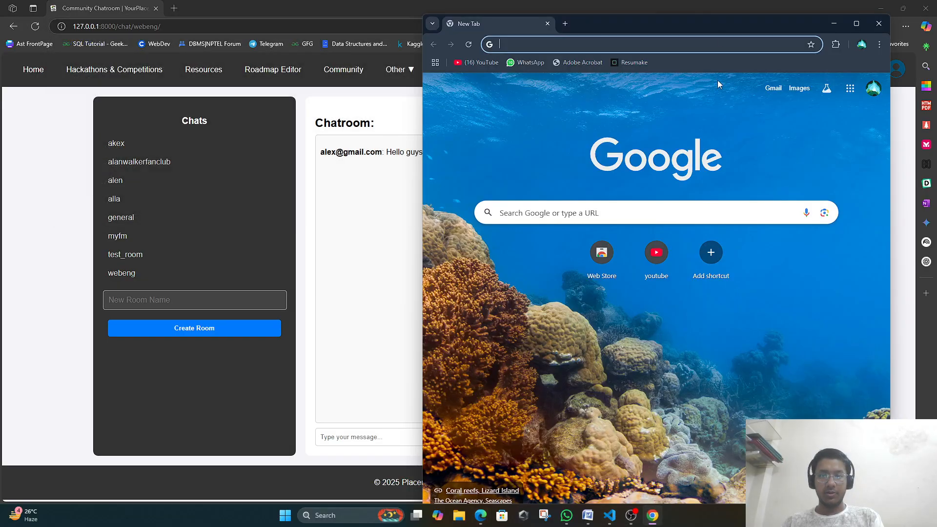
pyautogui.click(725, 44)
pyautogui.hotkey('ctrl', 'v')
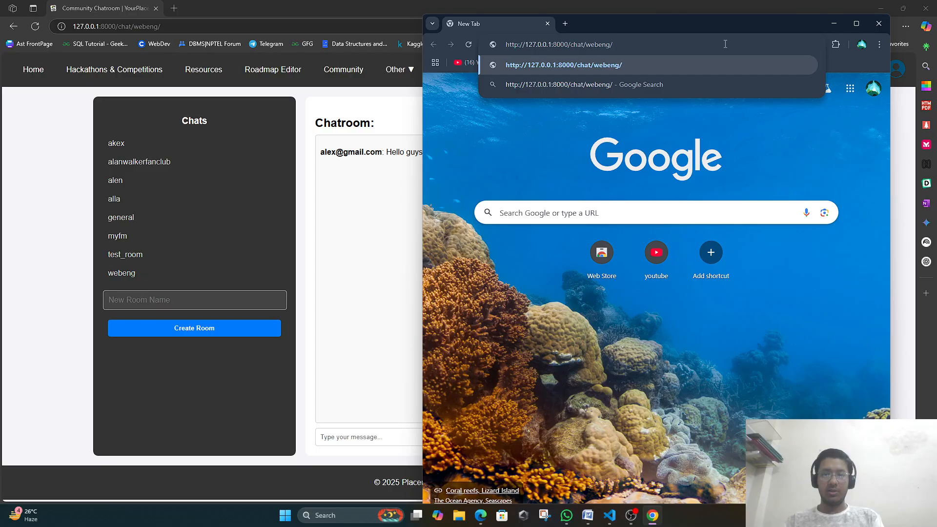
pyautogui.press('BackSpace')
pyautogui.press('BackSpace')
pyautogui.press('BackSpace')
pyautogui.press('BackSpace')
pyautogui.press('BackSpace')
pyautogui.press('BackSpace')
pyautogui.press('BackSpace')
pyautogui.press('BackSpace')
pyautogui.press('BackSpace')
pyautogui.press('BackSpace')
pyautogui.press('BackSpace')
pyautogui.press('BackSpace')
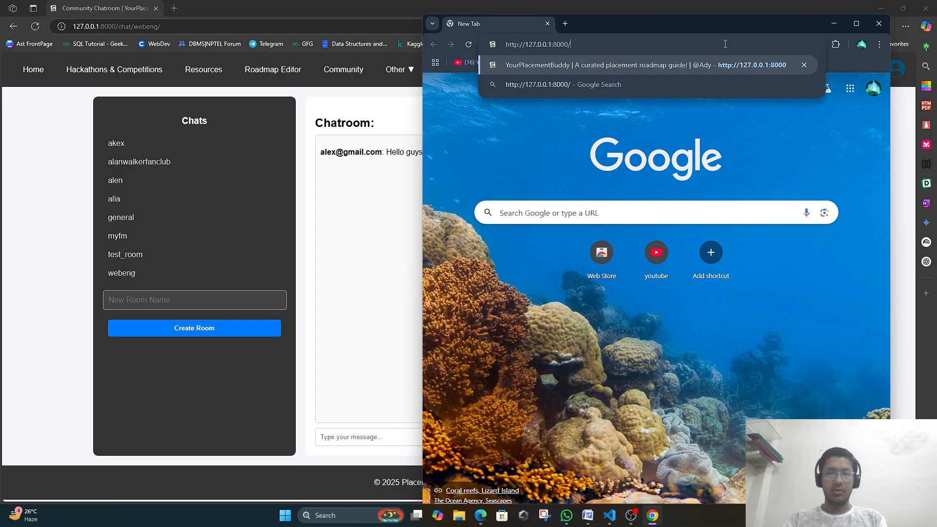
pyautogui.press('Return')
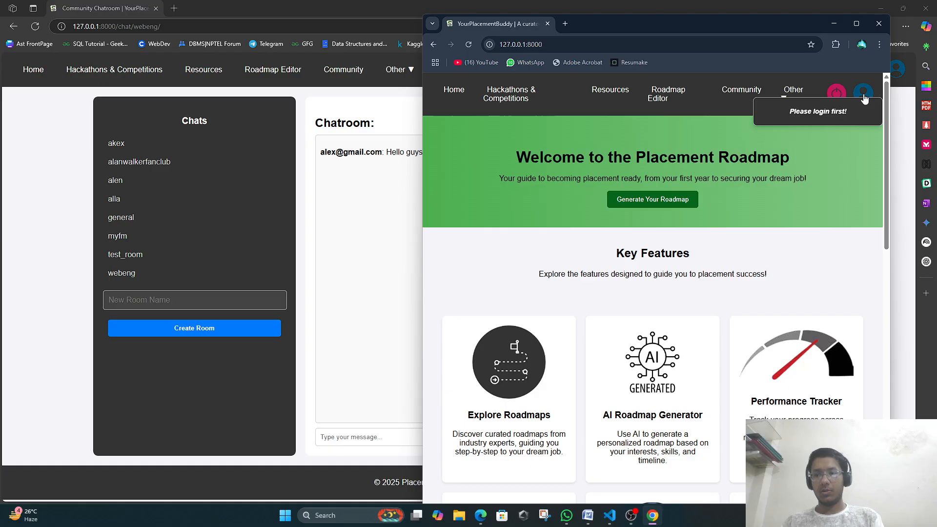
pyautogui.click(864, 97)
# Replace the prefilled login with the second account's suggested email and retype its password.
pyautogui.click(621, 274)
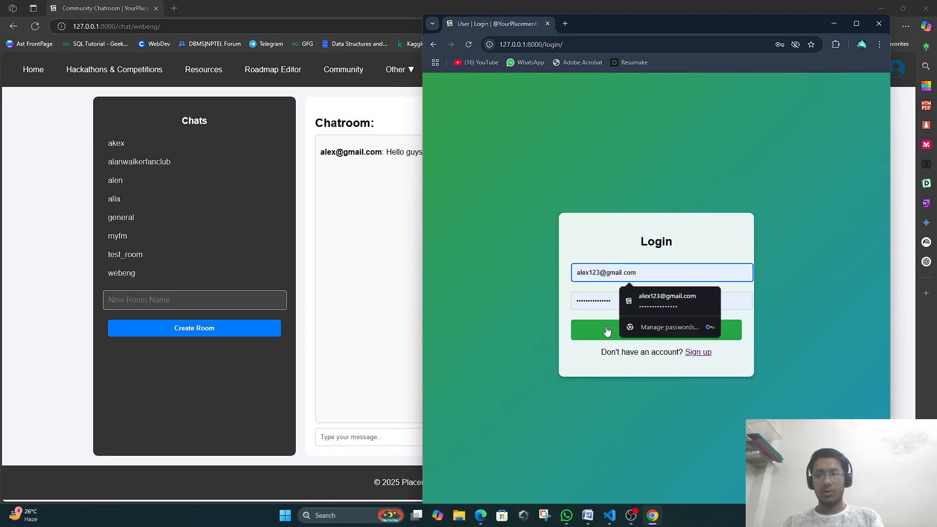
pyautogui.click(596, 299)
pyautogui.click(633, 273)
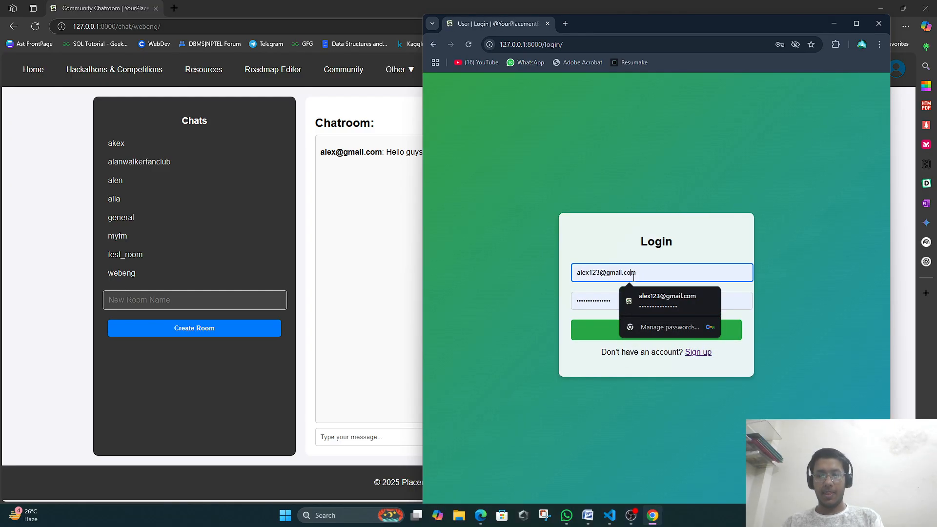
pyautogui.click(643, 273)
pyautogui.click(643, 274)
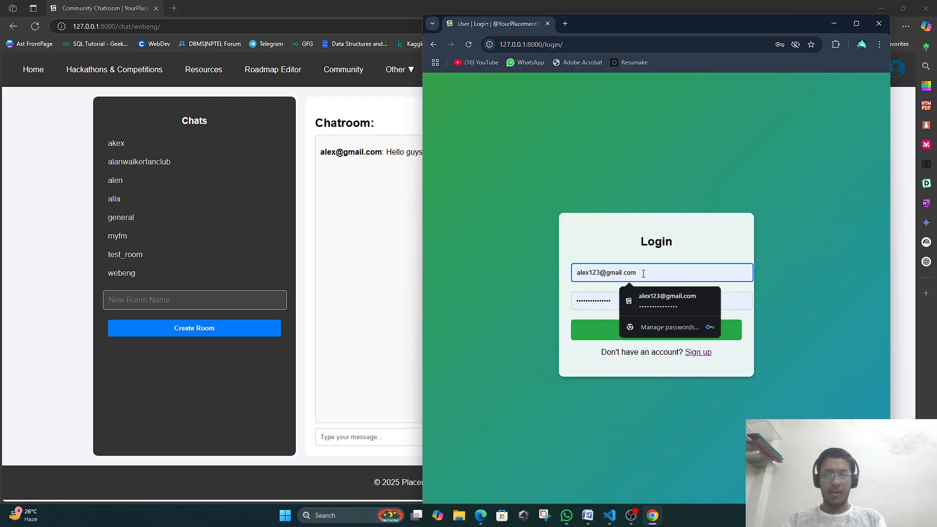
pyautogui.press('BackSpace')
pyautogui.press('BackSpace')
pyautogui.press('BackSpace')
pyautogui.press('BackSpace')
pyautogui.press('BackSpace')
pyautogui.press('BackSpace')
pyautogui.press('BackSpace')
pyautogui.press('BackSpace')
pyautogui.press('BackSpace')
pyautogui.press('BackSpace')
pyautogui.press('BackSpace')
pyautogui.press('BackSpace')
pyautogui.press('BackSpace')
pyautogui.press('BackSpace')
pyautogui.press('BackSpace')
pyautogui.press('BackSpace')
pyautogui.press('BackSpace')
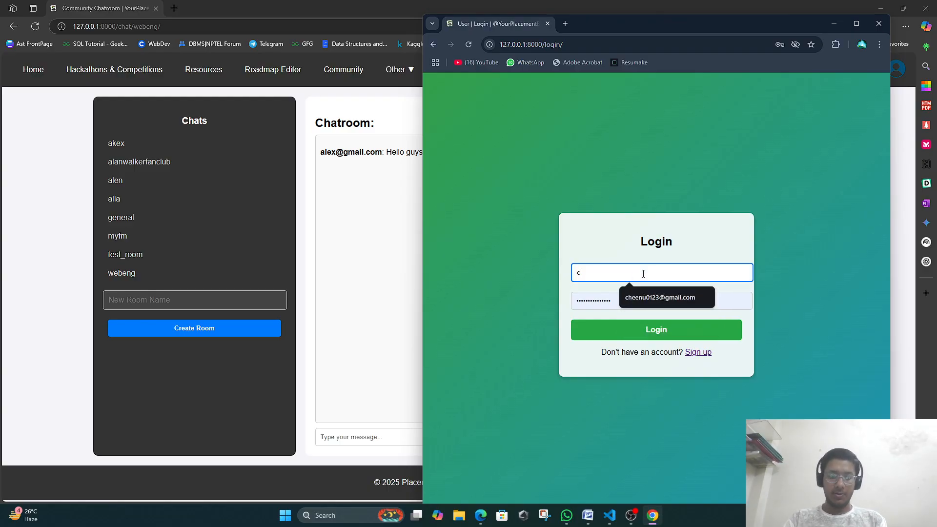
pyautogui.click(650, 297)
pyautogui.click(621, 301)
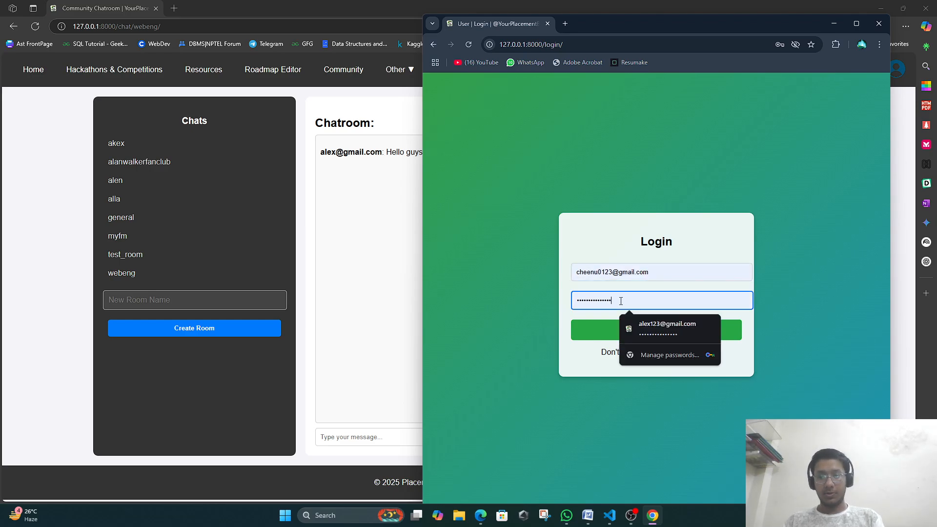
pyautogui.hotkey('ctrl', 'a')
pyautogui.press('BackSpace')
pyautogui.write('c')
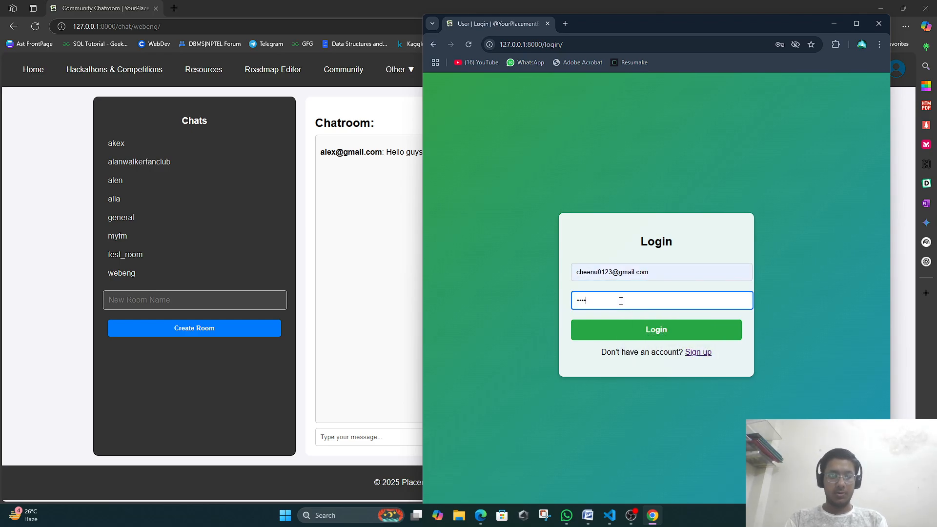
pyautogui.write('••••••••••')
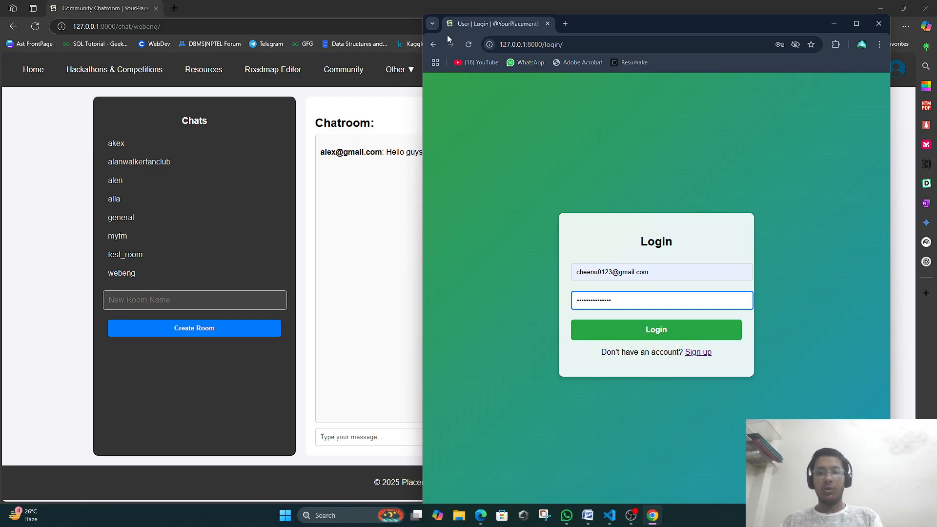
# Return Chrome to the home page, then minimize it to view the Edge chatroom.
pyautogui.click(433, 45)
pyautogui.moveTo(863, 92)
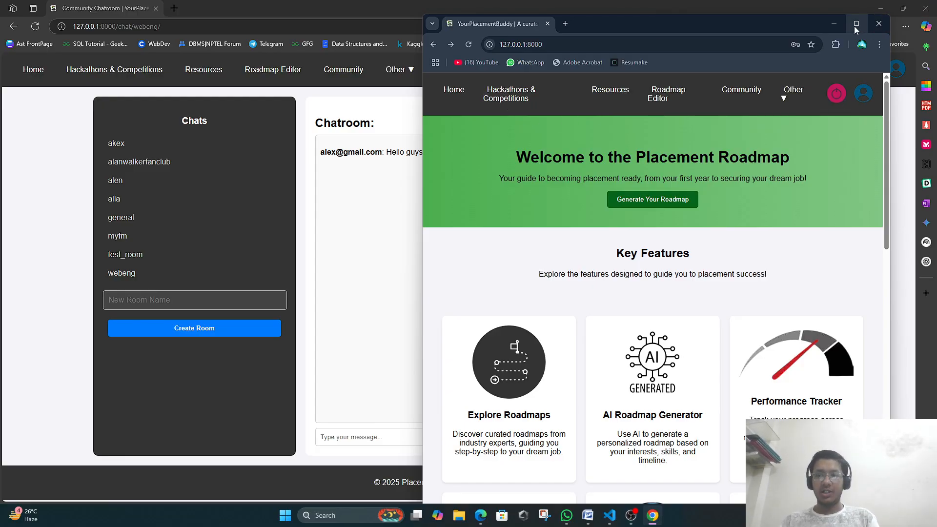
pyautogui.click(839, 24)
pyautogui.moveTo(897, 78)
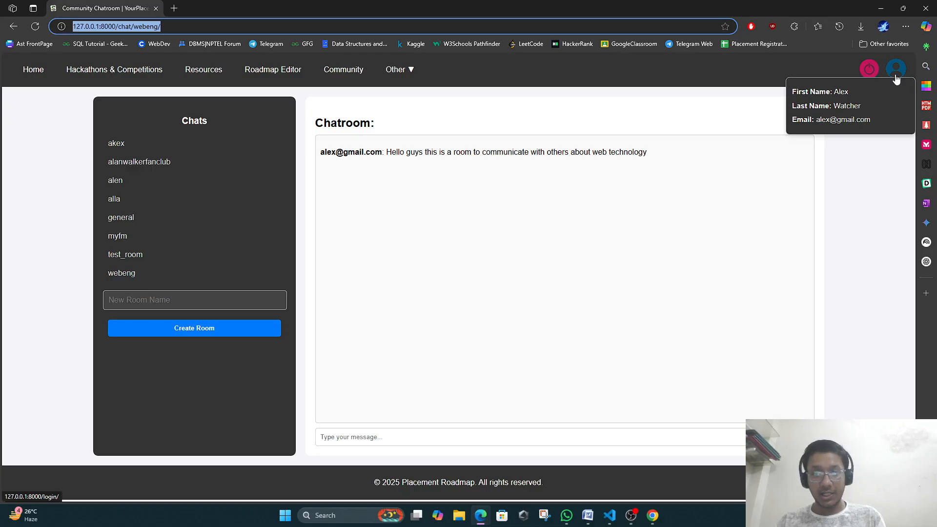
pyautogui.click(885, 181)
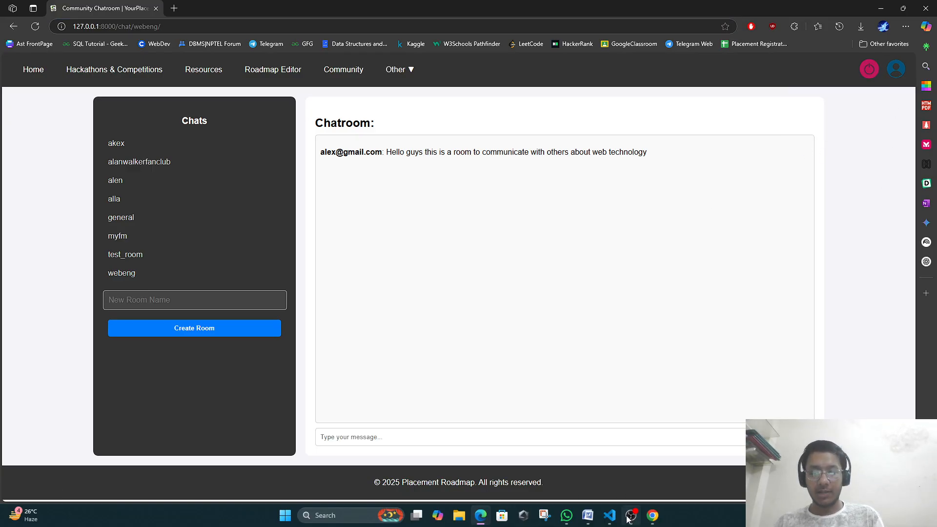
# Reopen Chrome's login page and sign in with the second account's email and password.
pyautogui.click(652, 516)
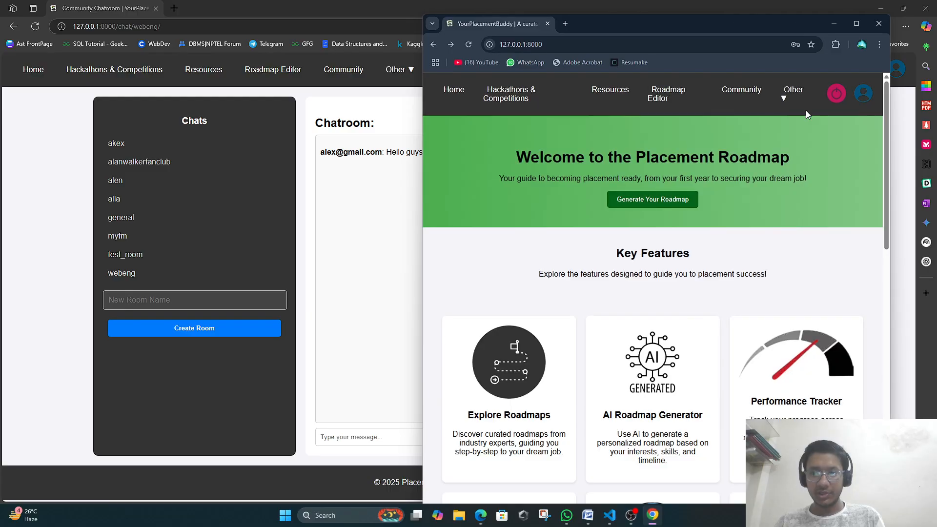
pyautogui.click(870, 97)
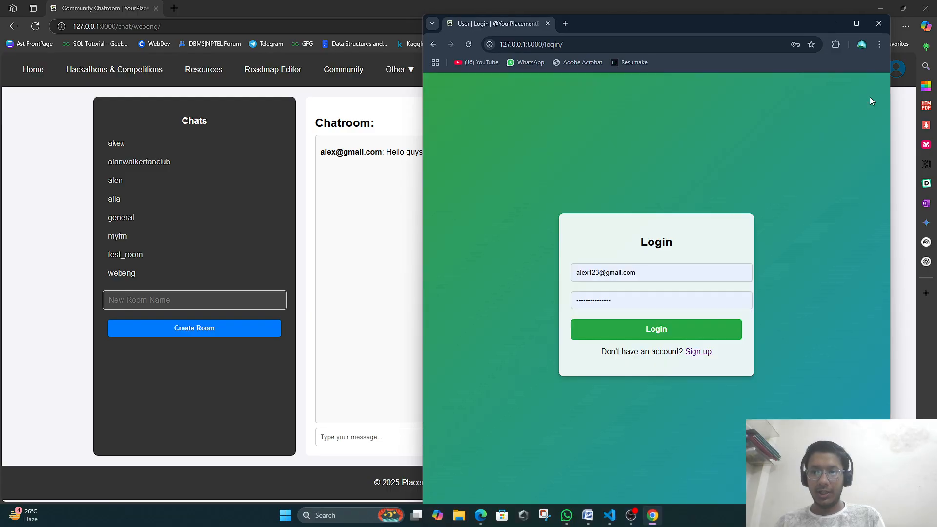
pyautogui.click(649, 277)
pyautogui.hotkey('ctrl', 'a')
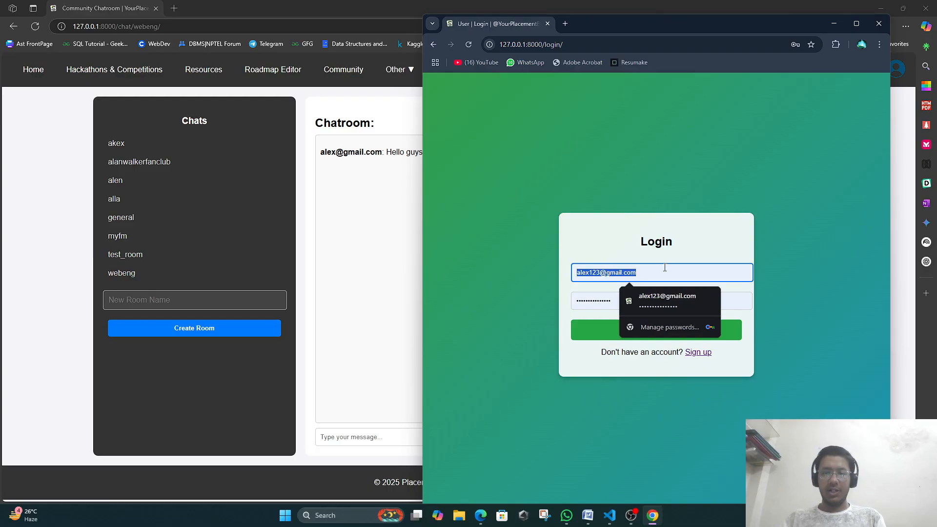
pyautogui.press('BackSpace')
pyautogui.write('chee')
pyautogui.click(644, 297)
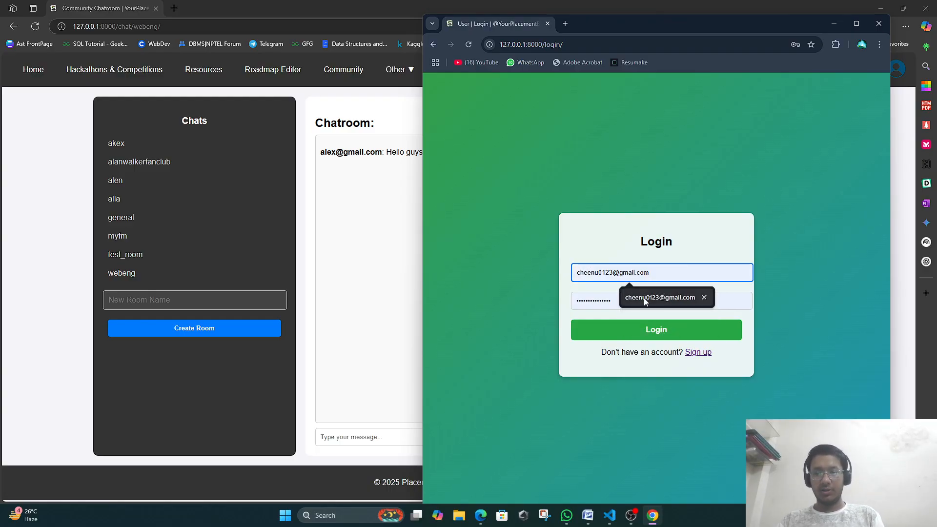
pyautogui.click(632, 303)
pyautogui.press('BackSpace')
pyautogui.press('BackSpace')
pyautogui.press('BackSpace')
pyautogui.press('BackSpace')
pyautogui.press('BackSpace')
pyautogui.press('BackSpace')
pyautogui.press('BackSpace')
pyautogui.press('BackSpace')
pyautogui.press('BackSpace')
pyautogui.press('BackSpace')
pyautogui.press('BackSpace')
pyautogui.press('BackSpace')
pyautogui.press('BackSpace')
pyautogui.press('BackSpace')
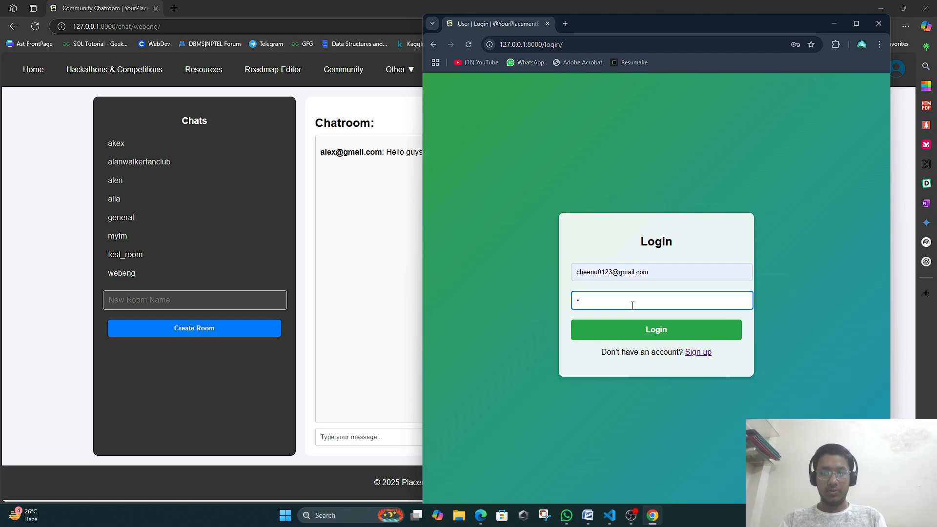
pyautogui.write('•••')
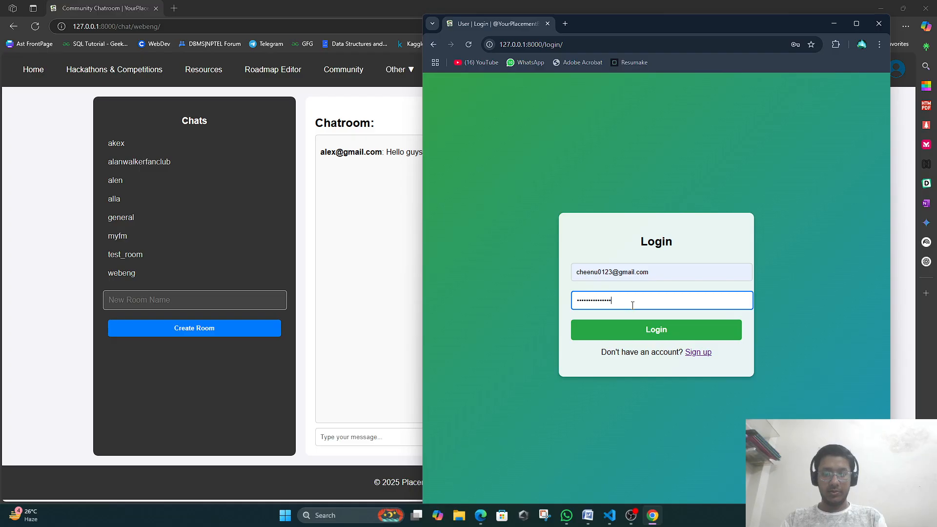
pyautogui.press('Return')
pyautogui.click(747, 106)
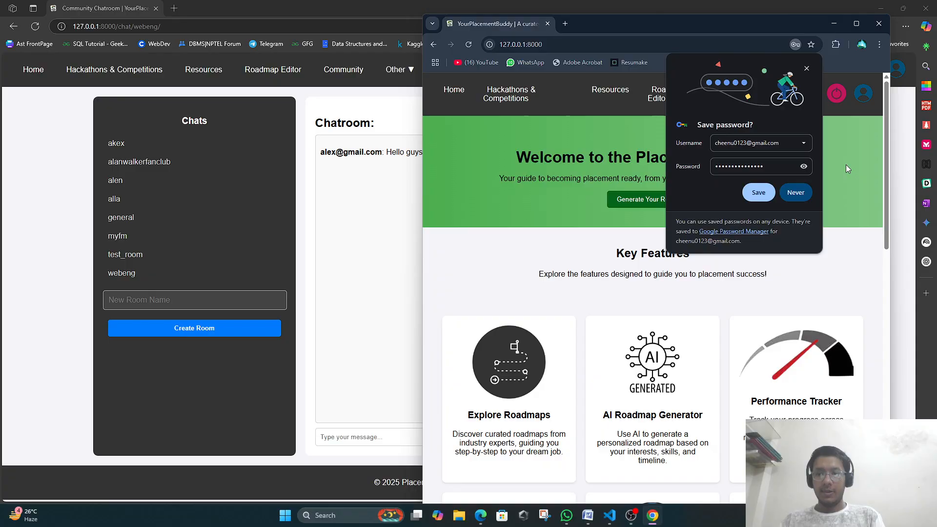
# Post 'Hello! This is new user here !' in the webeng room from Community as the second user.
pyautogui.click(759, 194)
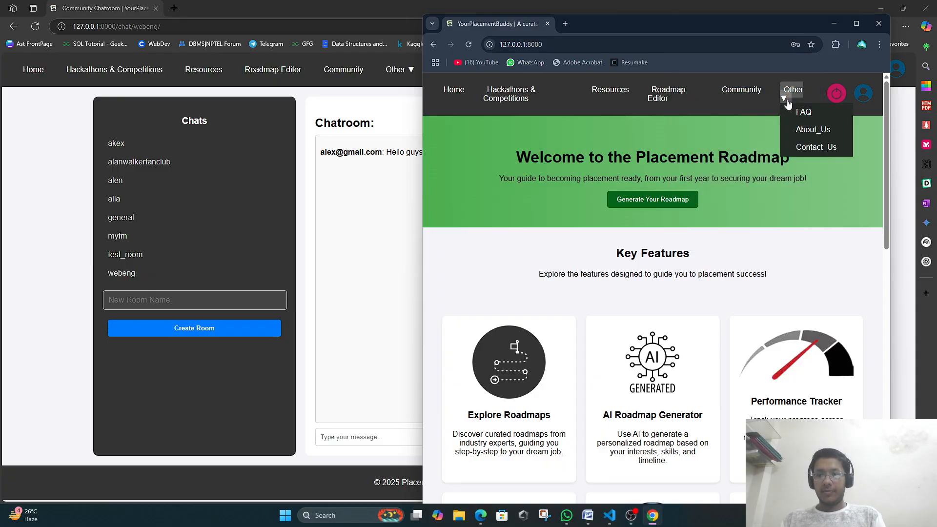
pyautogui.click(744, 92)
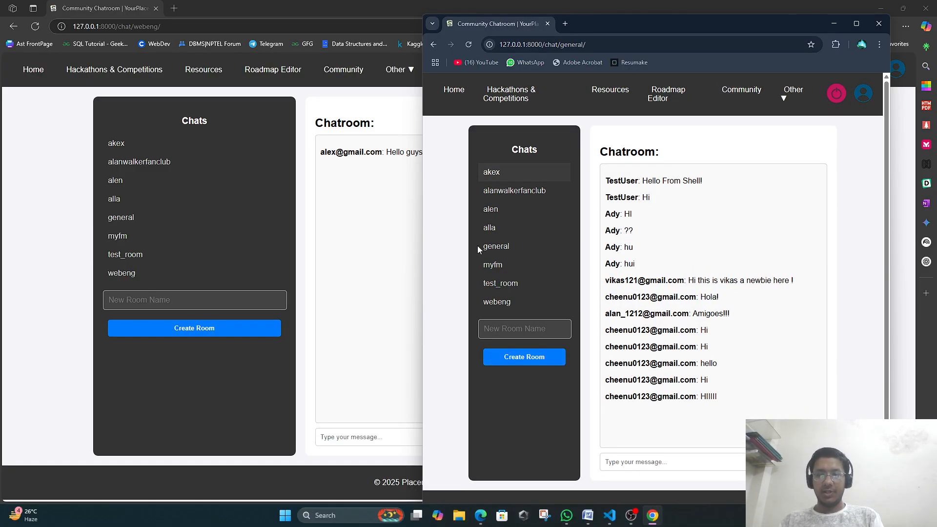
pyautogui.click(509, 305)
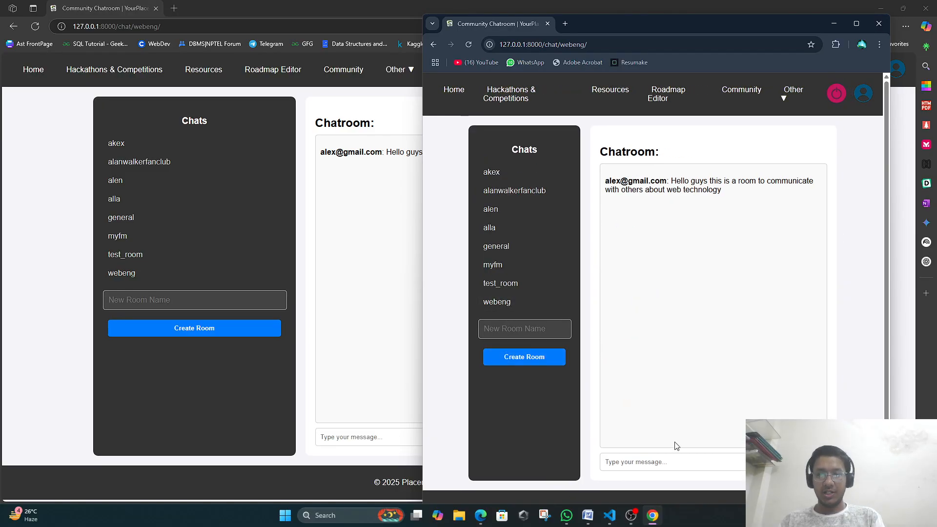
pyautogui.click(671, 457)
pyautogui.write('Hel')
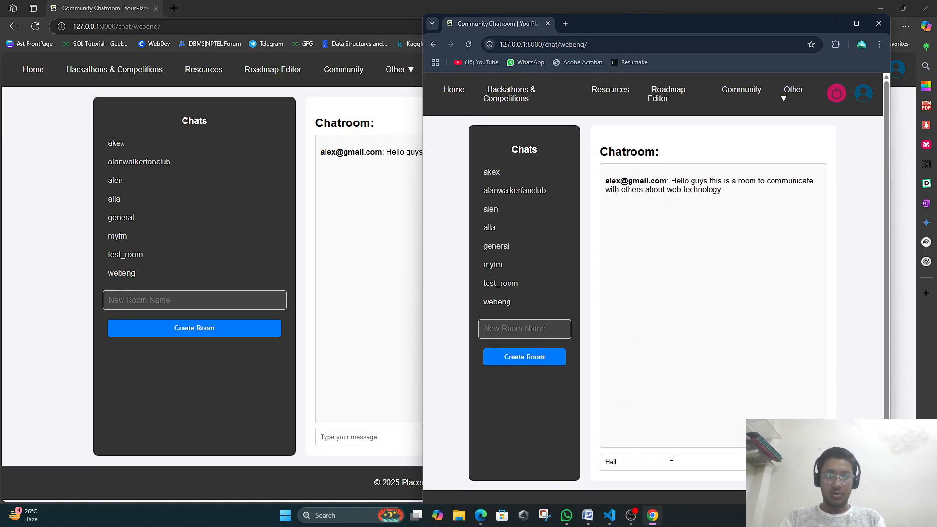
pyautogui.write('lo! Th')
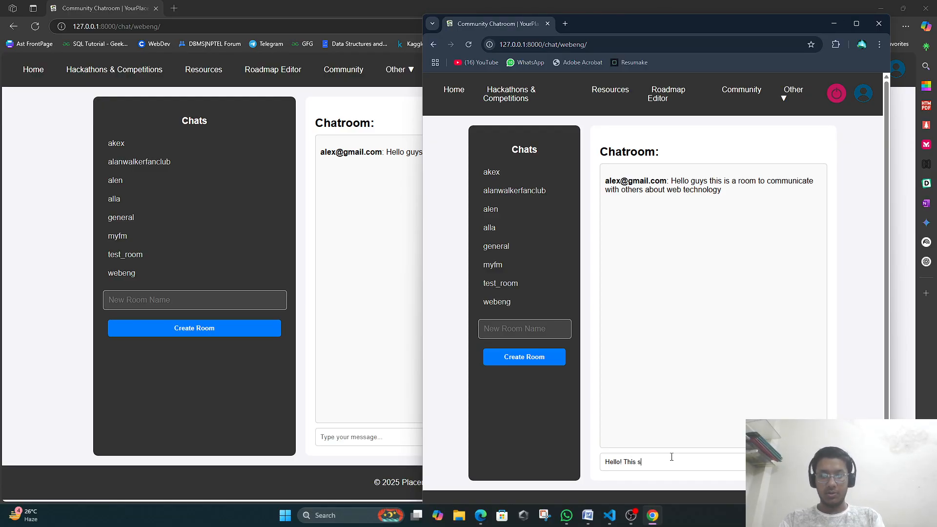
pyautogui.write('is is new user here !')
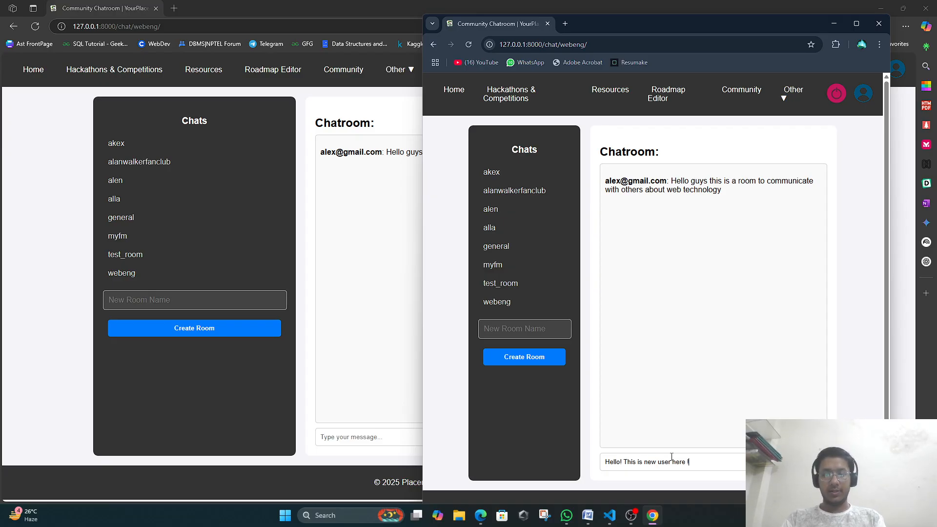
pyautogui.press('Return')
pyautogui.click(393, 200)
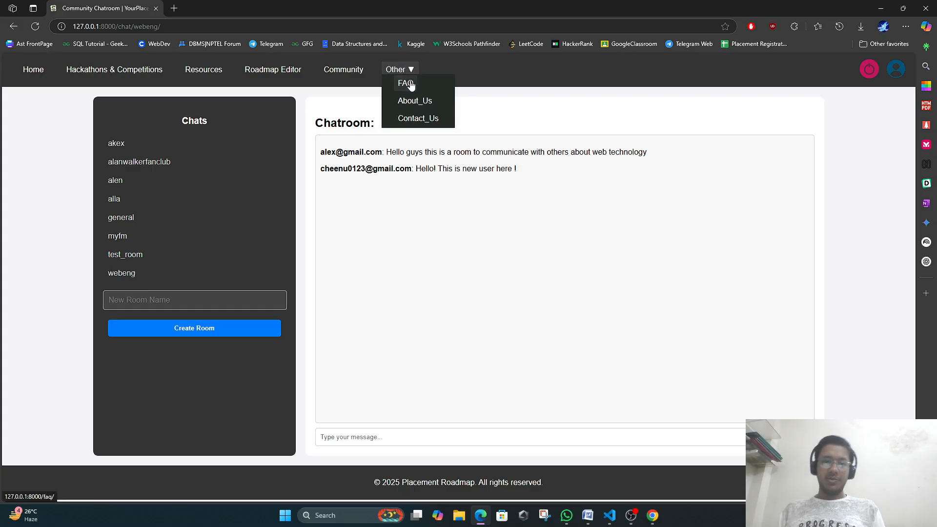
# Open the FAQ page and expand answers such as 'What is this platform about?'.
pyautogui.click(409, 84)
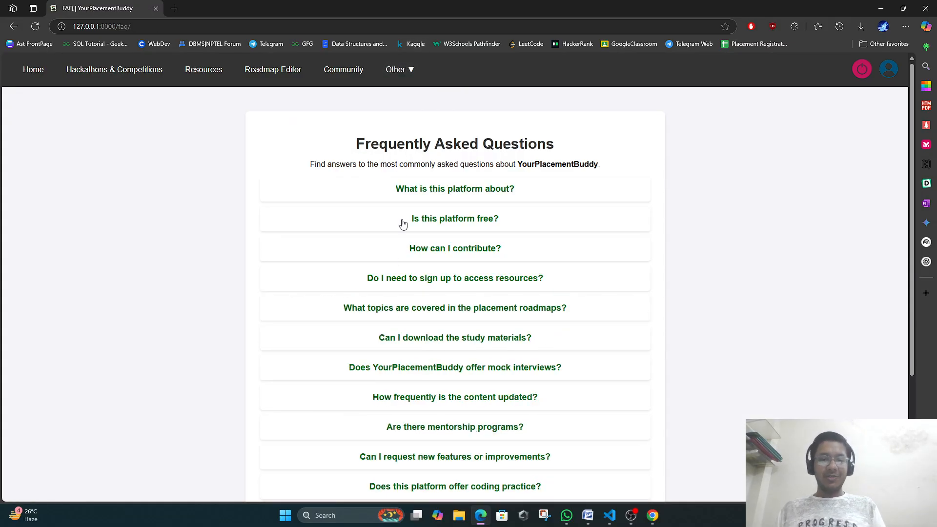
pyautogui.click(425, 190)
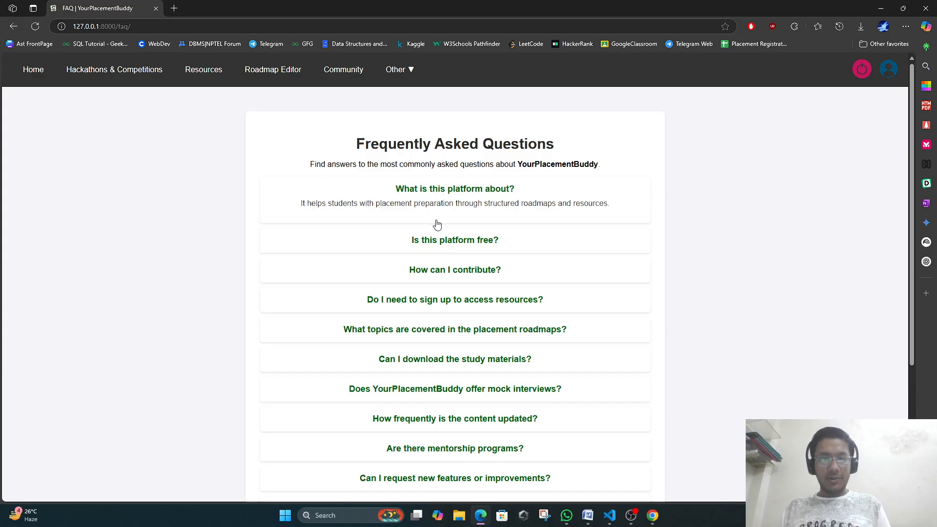
pyautogui.moveTo(452, 265)
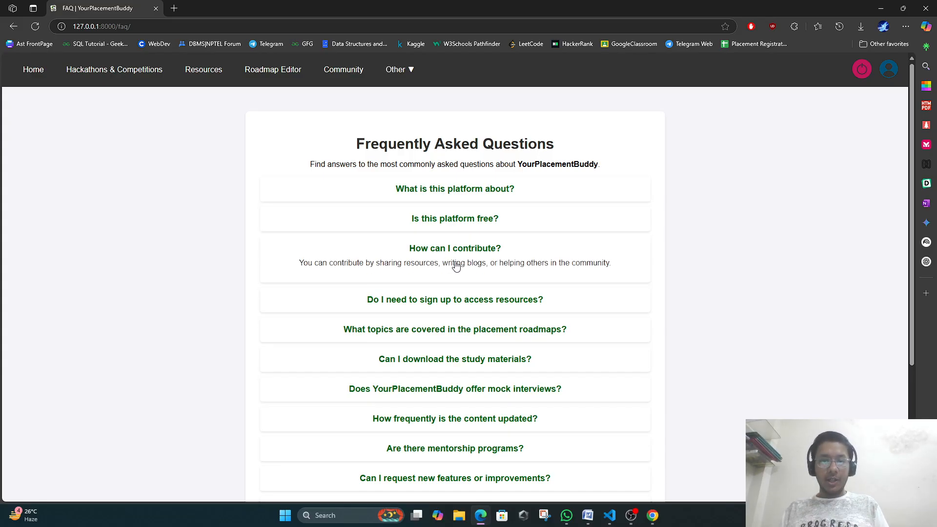
pyautogui.moveTo(460, 293)
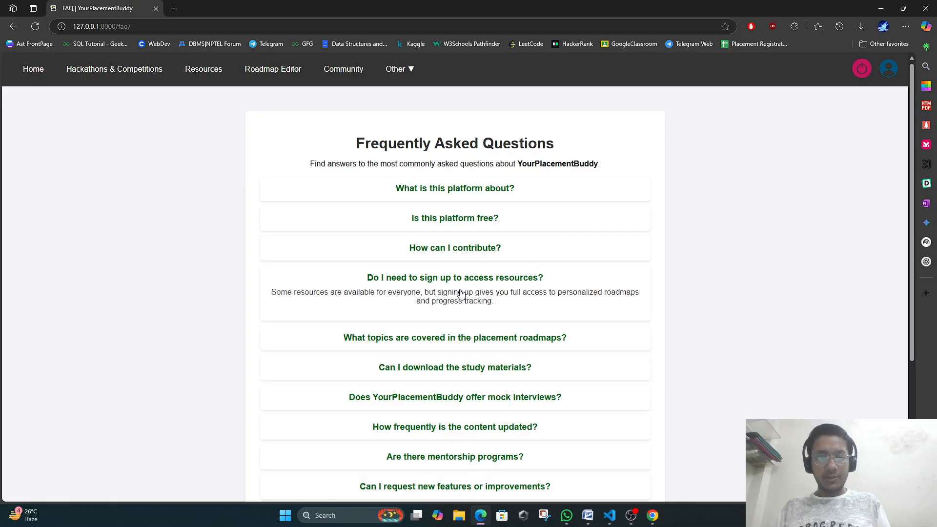
pyautogui.scroll(-2, 463, 293)
pyautogui.scroll(-2, 469, 410)
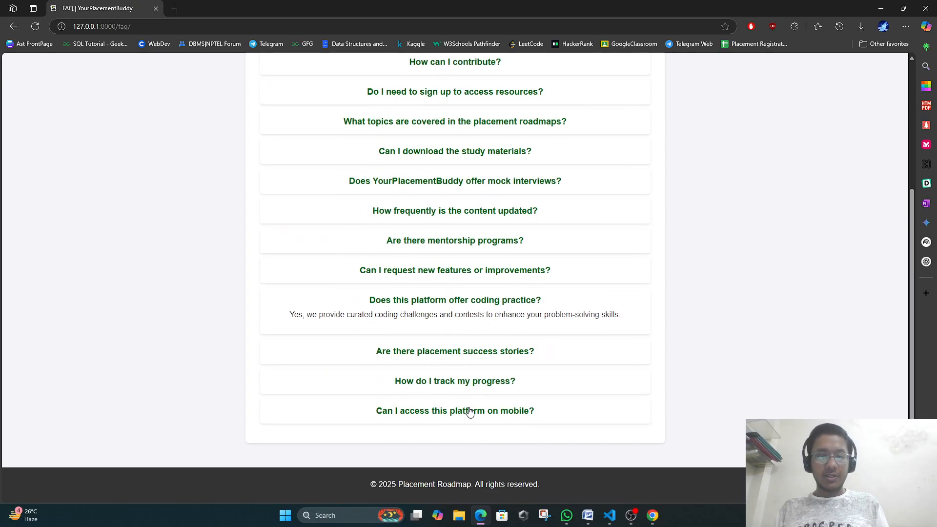
pyautogui.scroll(5, 481, 360)
# Open About Us from the Other menu and highlight its opening paragraphs.
pyautogui.moveTo(406, 81)
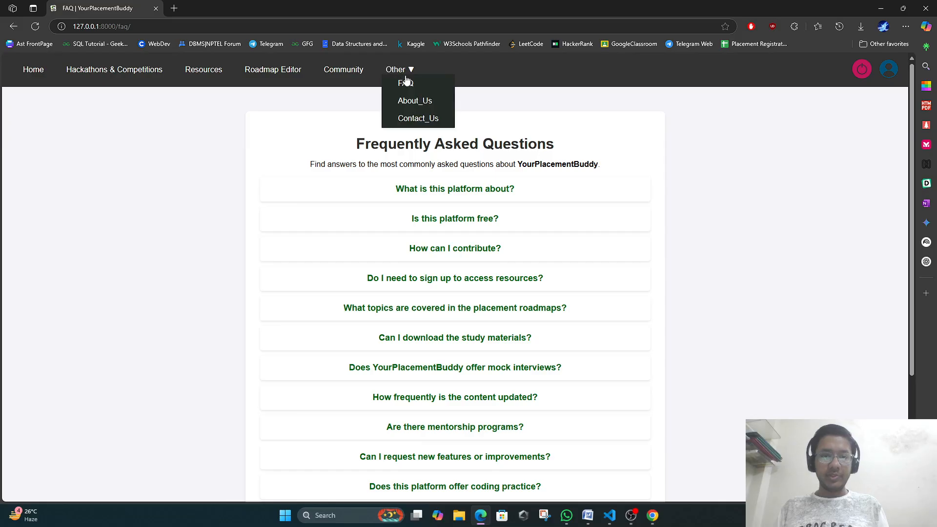
pyautogui.click(415, 100)
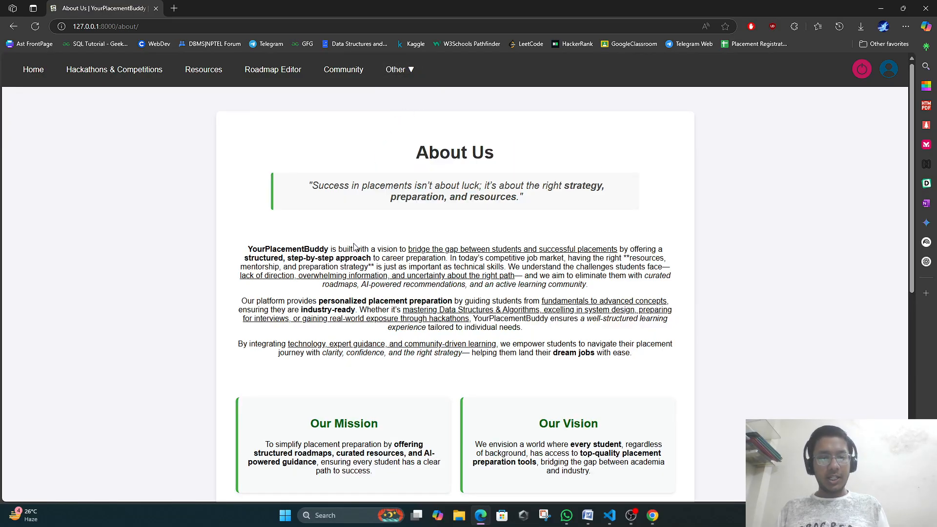
pyautogui.moveTo(362, 249); pyautogui.dragTo(605, 302)
pyautogui.click(470, 288)
pyautogui.scroll(-7, 470, 288)
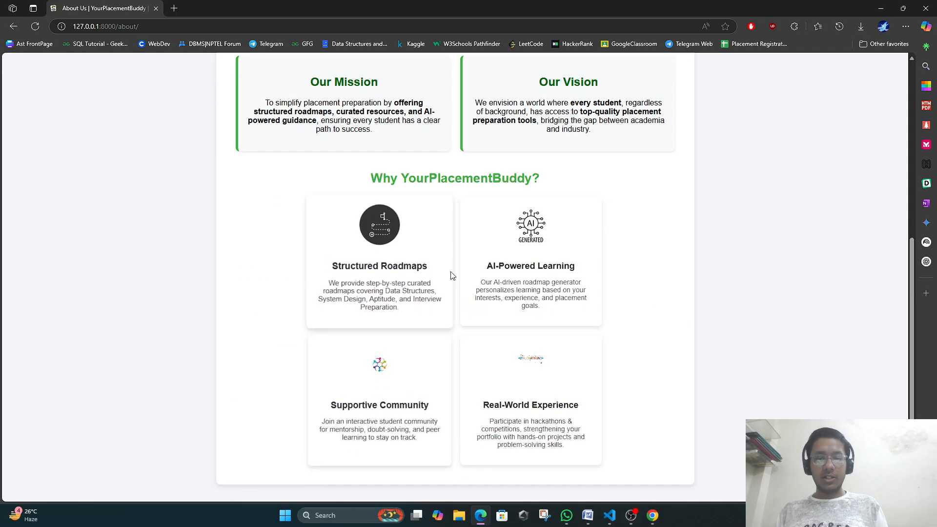
pyautogui.scroll(3, 501, 328)
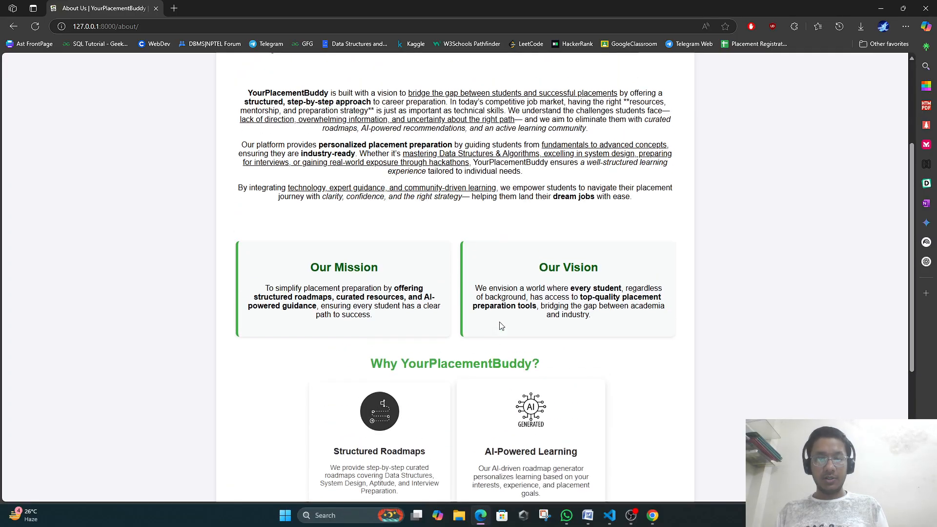
pyautogui.scroll(3, 501, 326)
# View the Contact Us page from the Other menu, then return to Home.
pyautogui.moveTo(388, 80)
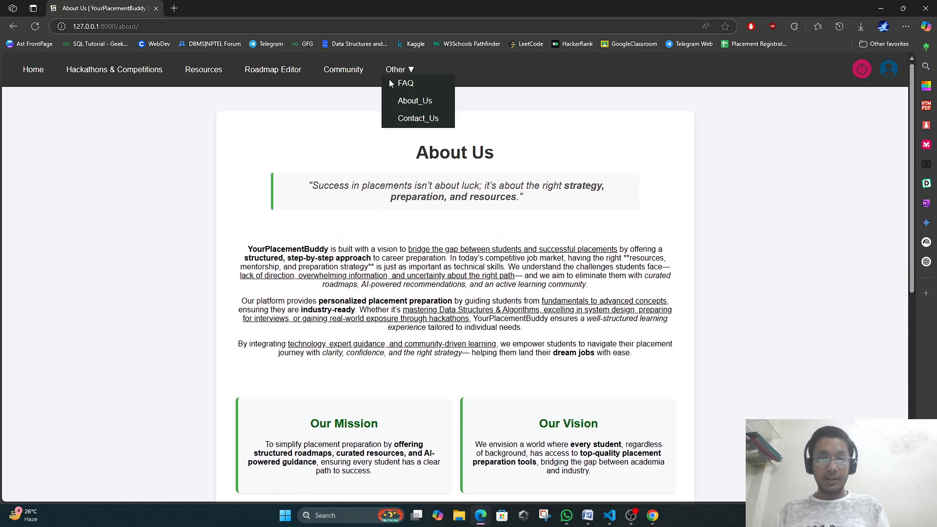
pyautogui.click(425, 122)
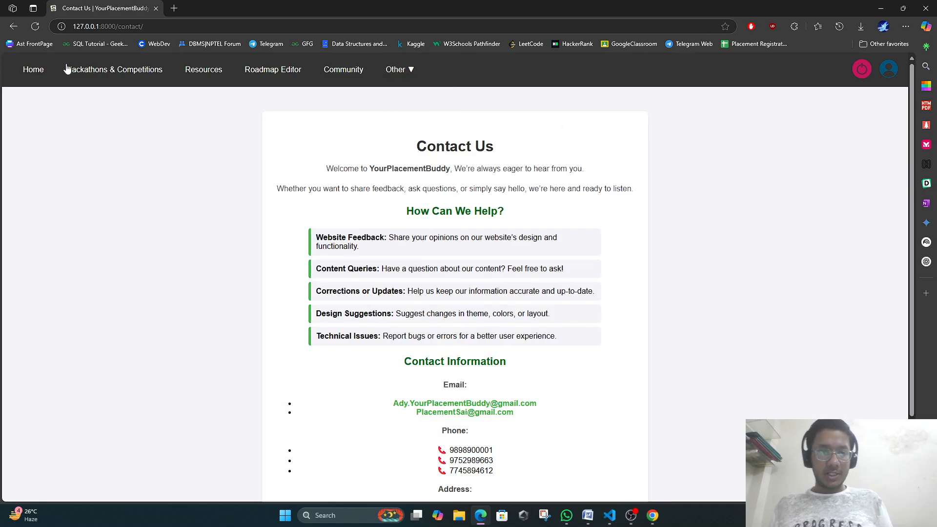
pyautogui.click(44, 71)
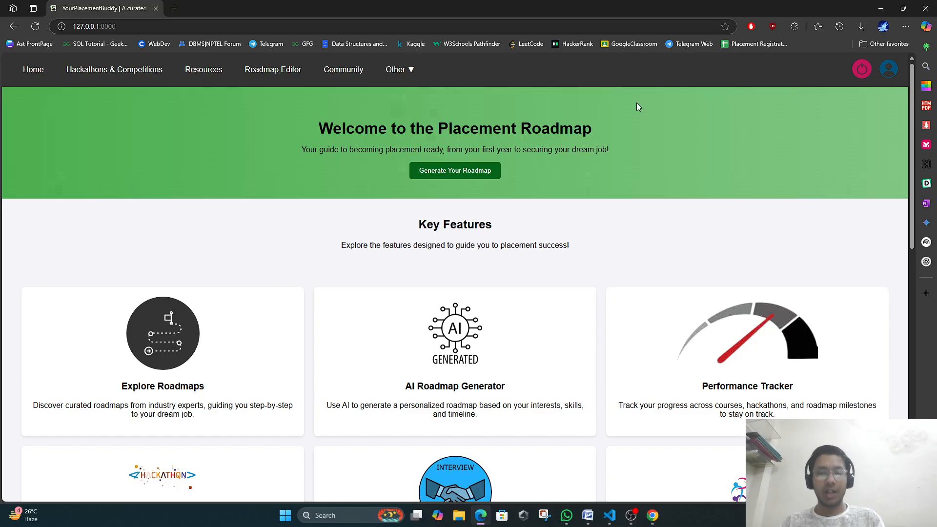
# Open the generator via Generate Your Roadmap and focus the career-goal field.
pyautogui.click(483, 170)
pyautogui.click(477, 199)
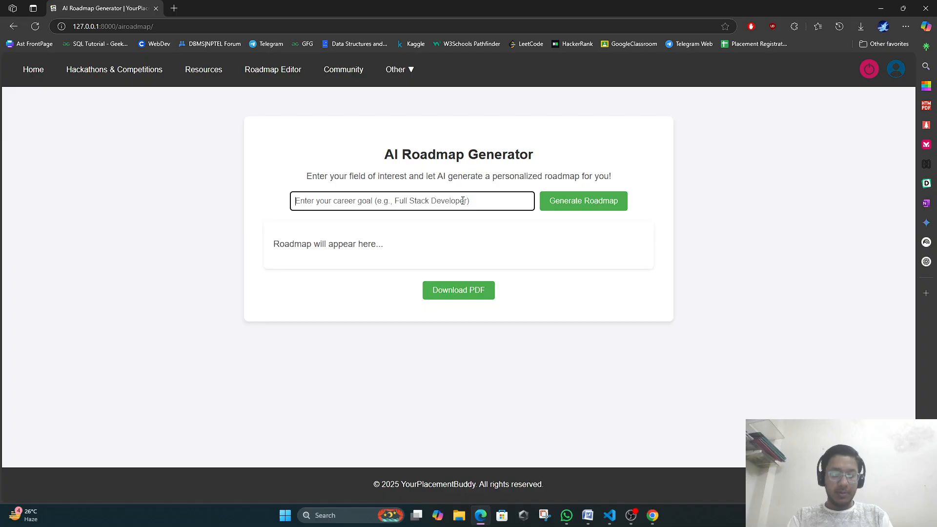
# Enter DBMS as the career goal and generate its roadmap.
pyautogui.write('DBMS')
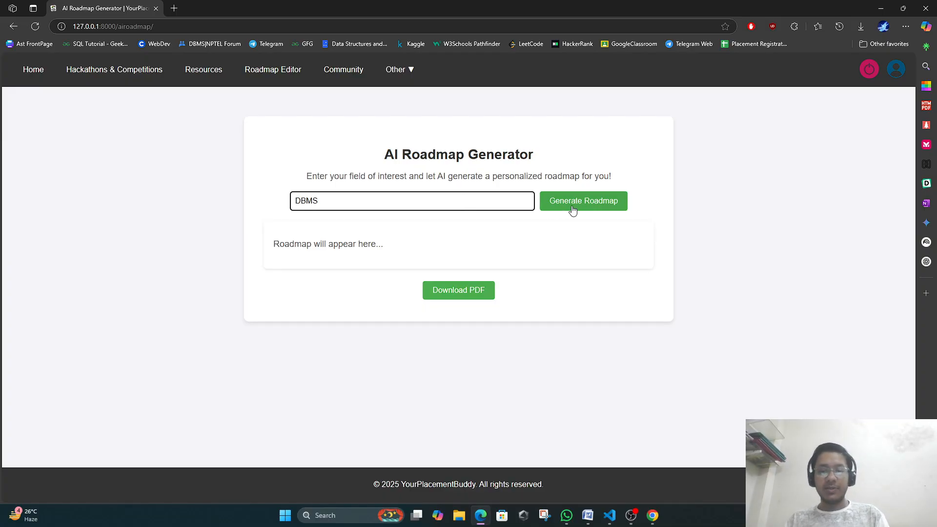
pyautogui.click(579, 208)
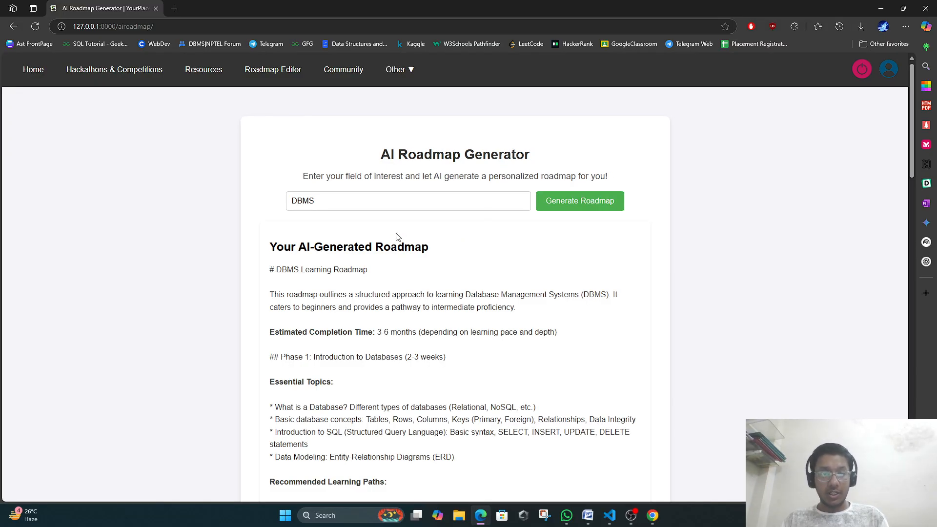
pyautogui.scroll(-2, 385, 247)
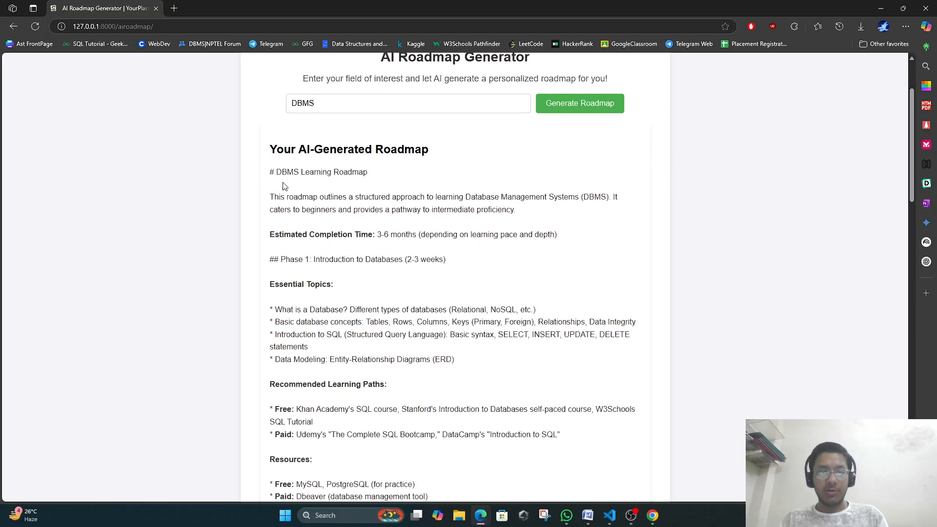
pyautogui.moveTo(277, 195); pyautogui.dragTo(523, 224)
pyautogui.click(524, 224)
pyautogui.moveTo(285, 238); pyautogui.dragTo(536, 237)
pyautogui.click(382, 271)
pyautogui.scroll(-1, 293, 263)
pyautogui.scroll(-3, 291, 256)
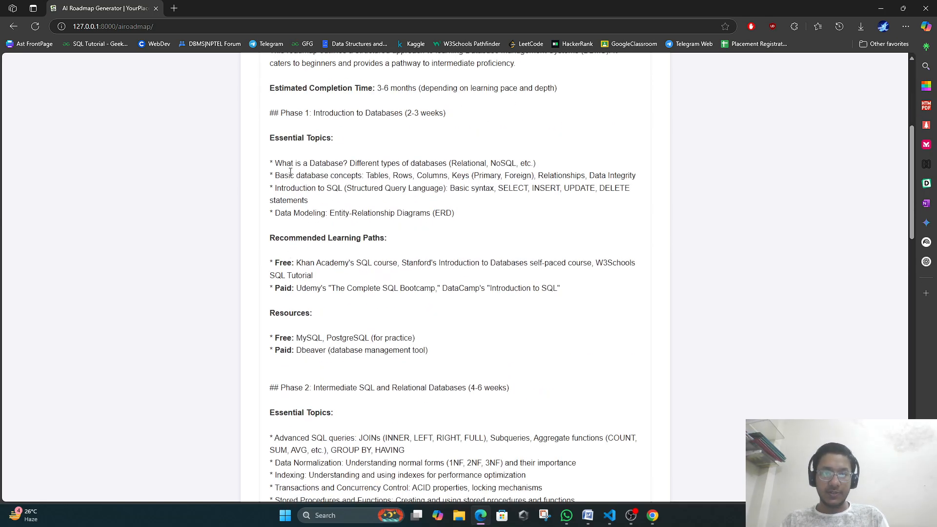
pyautogui.moveTo(287, 150); pyautogui.dragTo(529, 310)
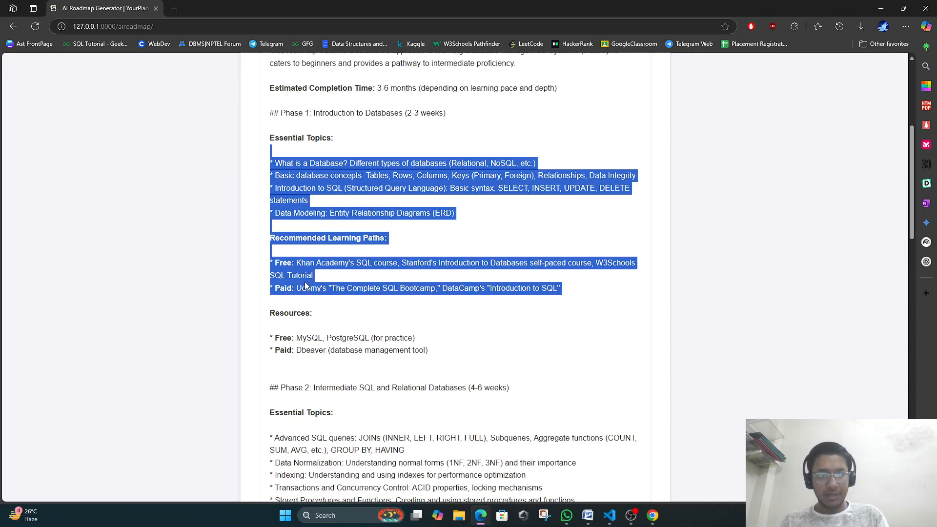
pyautogui.click(308, 287)
pyautogui.scroll(-2, 268, 239)
pyautogui.scroll(-2, 281, 280)
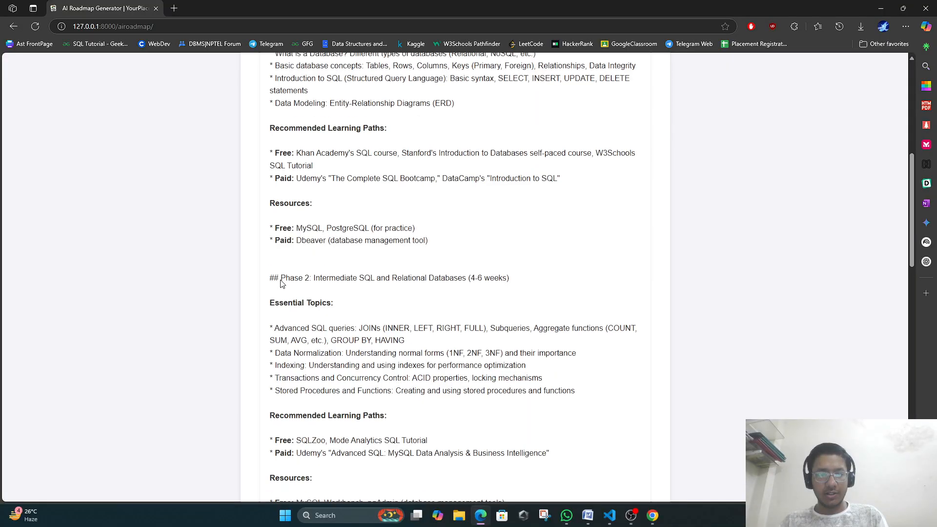
pyautogui.moveTo(292, 186); pyautogui.dragTo(349, 279)
pyautogui.scroll(-2, 337, 305)
pyautogui.moveTo(366, 326); pyautogui.dragTo(380, 372)
pyautogui.click(353, 337)
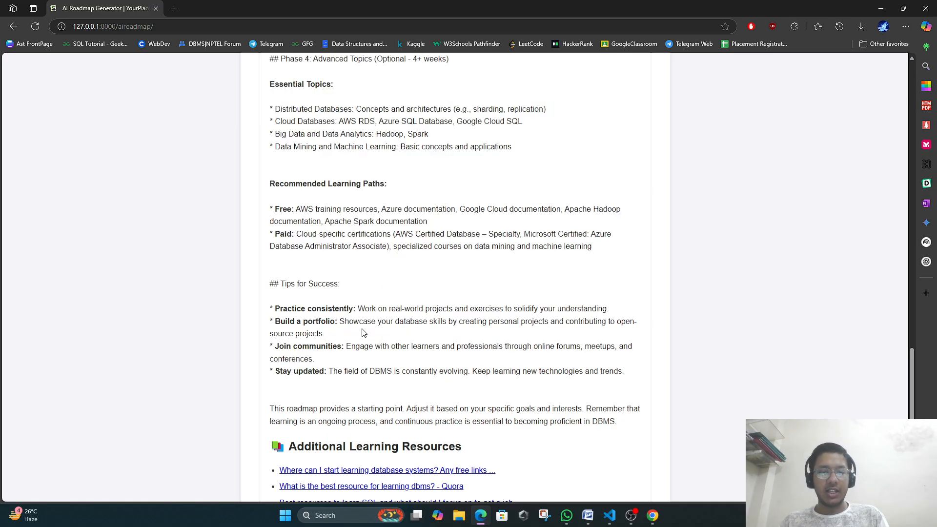
pyautogui.scroll(-3, 366, 342)
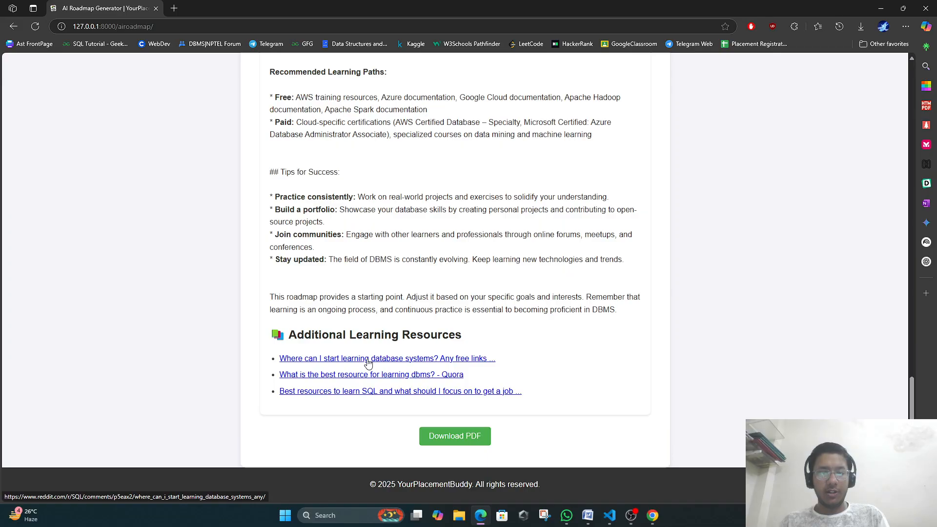
# Preview the first Reddit resource link and the Quora link in new tabs.
pyautogui.rightClick(369, 361)
pyautogui.click(413, 166)
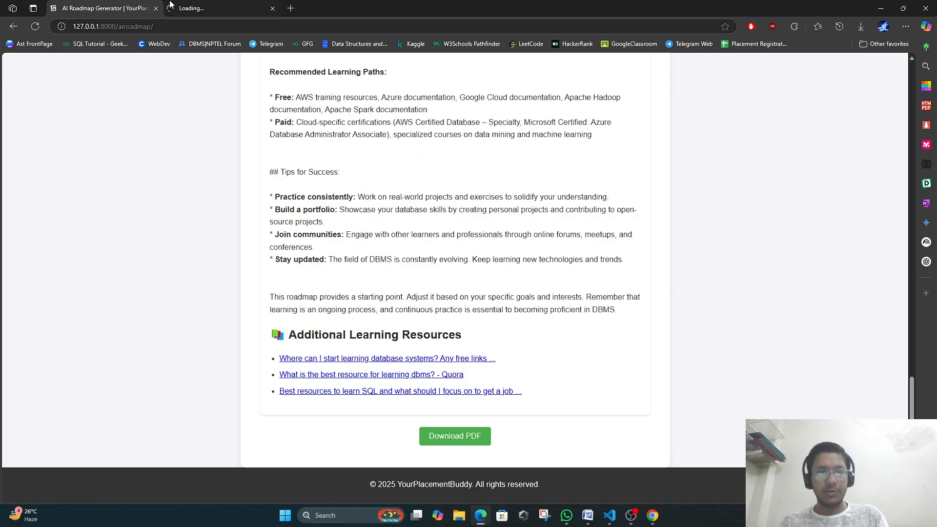
pyautogui.click(195, 7)
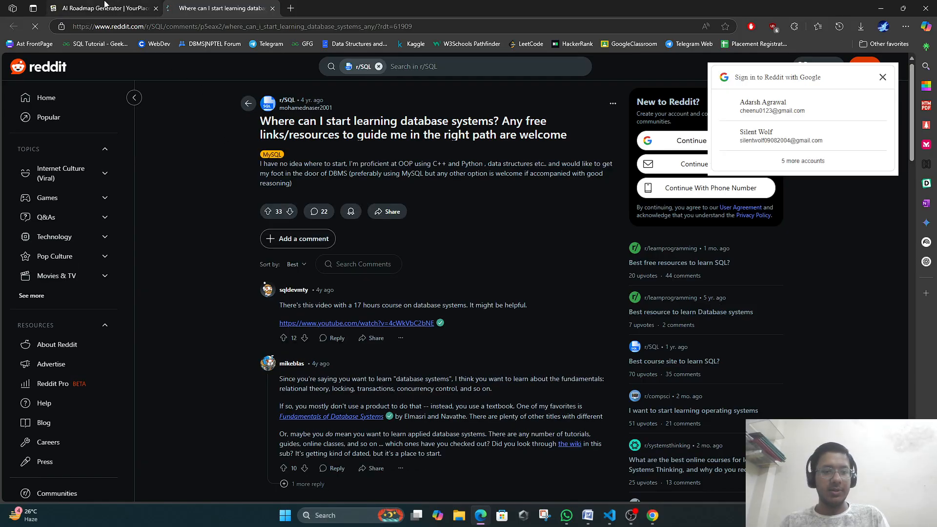
pyautogui.click(84, 8)
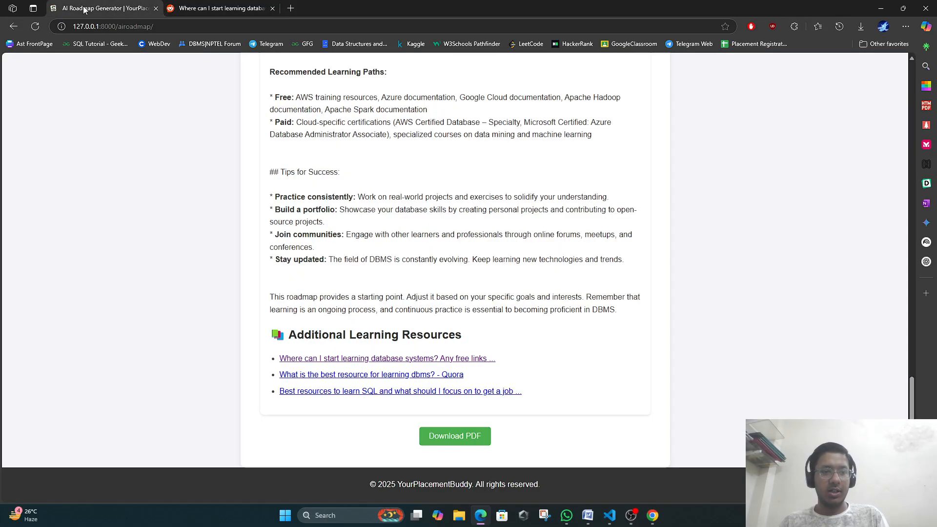
pyautogui.rightClick(312, 376)
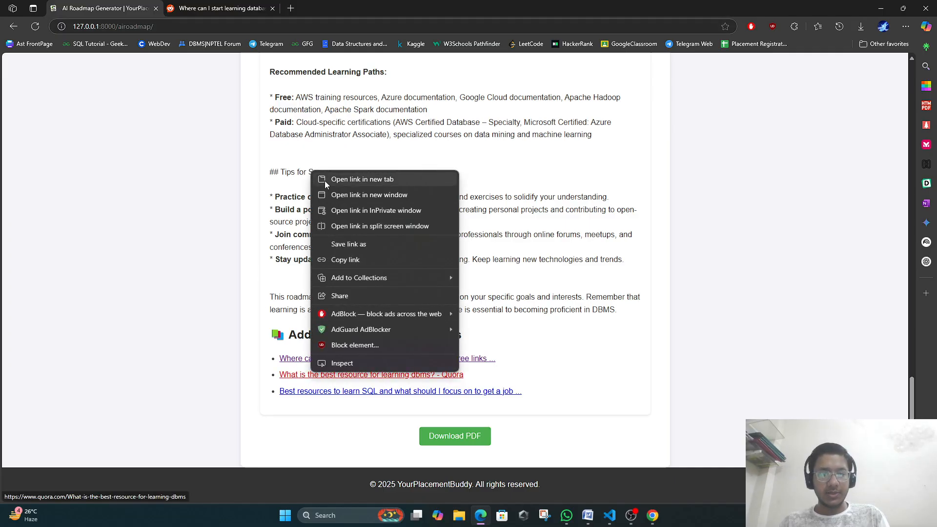
pyautogui.click(363, 179)
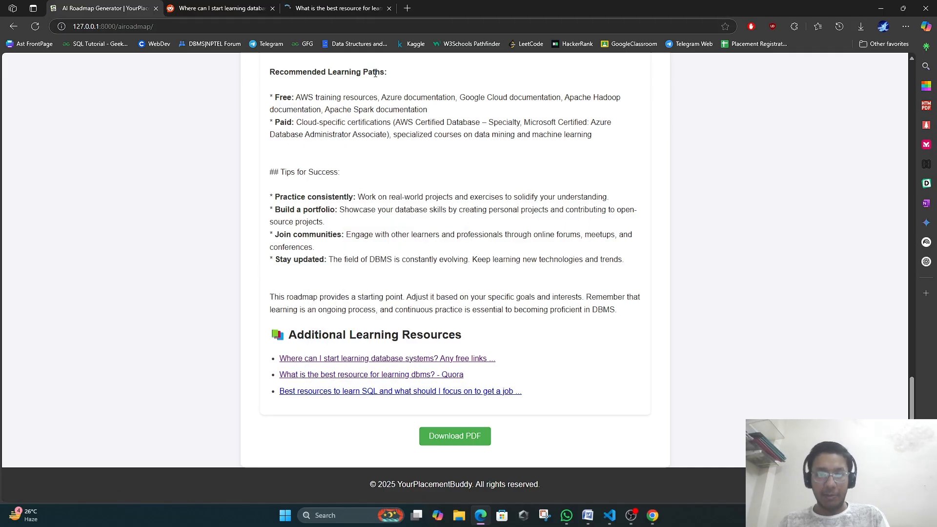
pyautogui.hotkey('ctrl', '3')
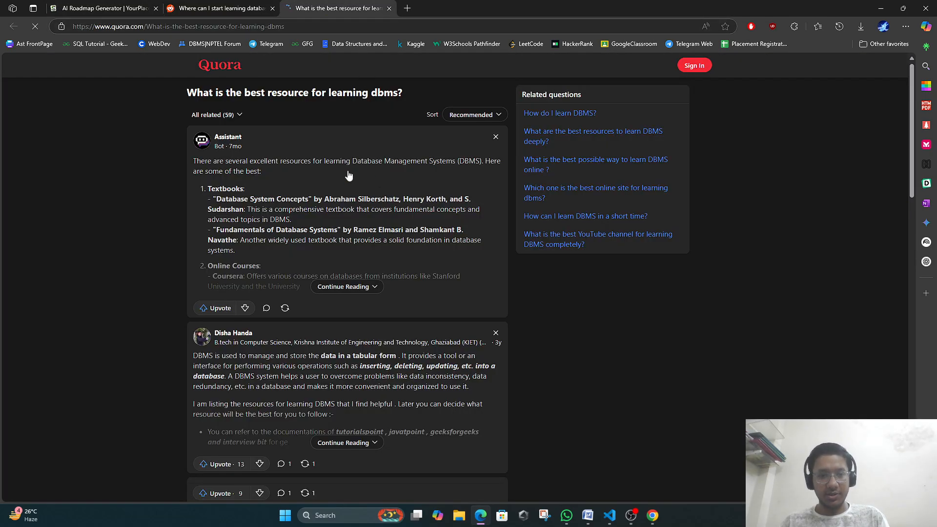
pyautogui.scroll(-10, 324, 150)
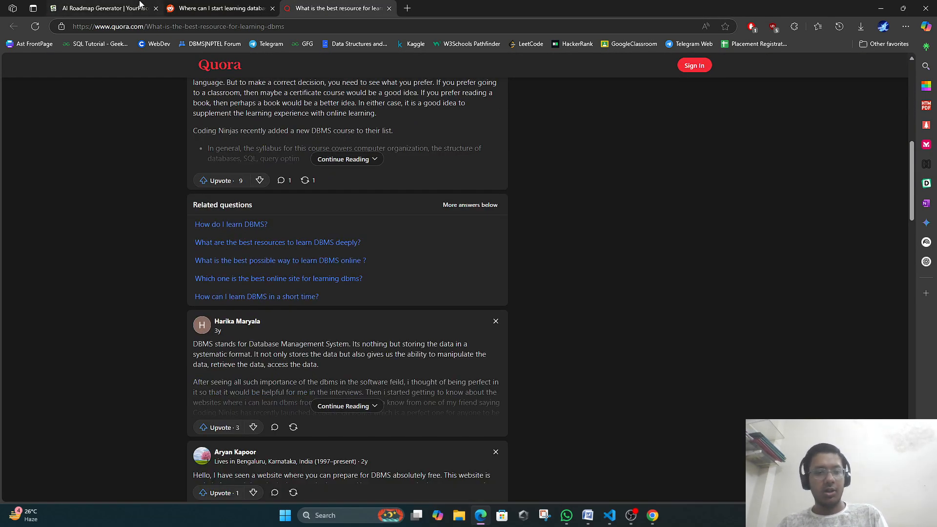
pyautogui.click(160, 7)
# Preview the 'Best resources to learn SQL' link, then close all resource tabs.
pyautogui.rightClick(343, 394)
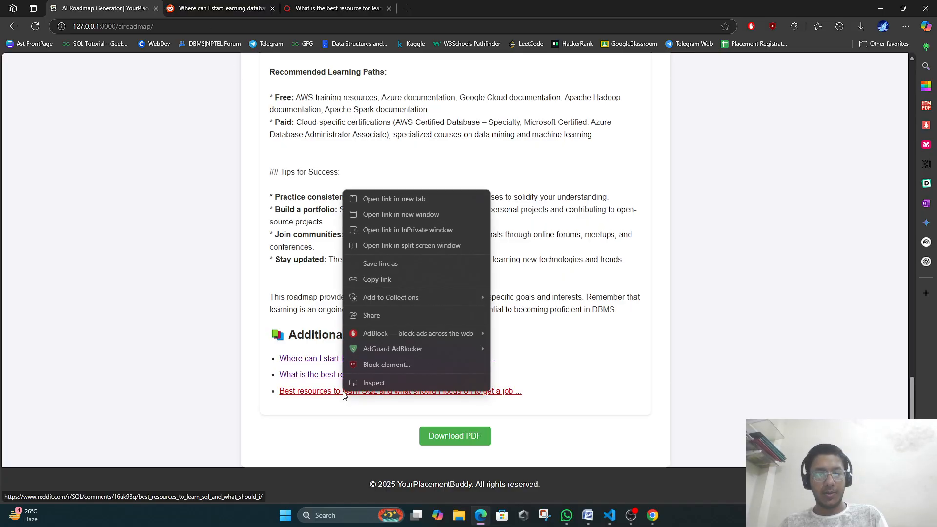
pyautogui.click(389, 200)
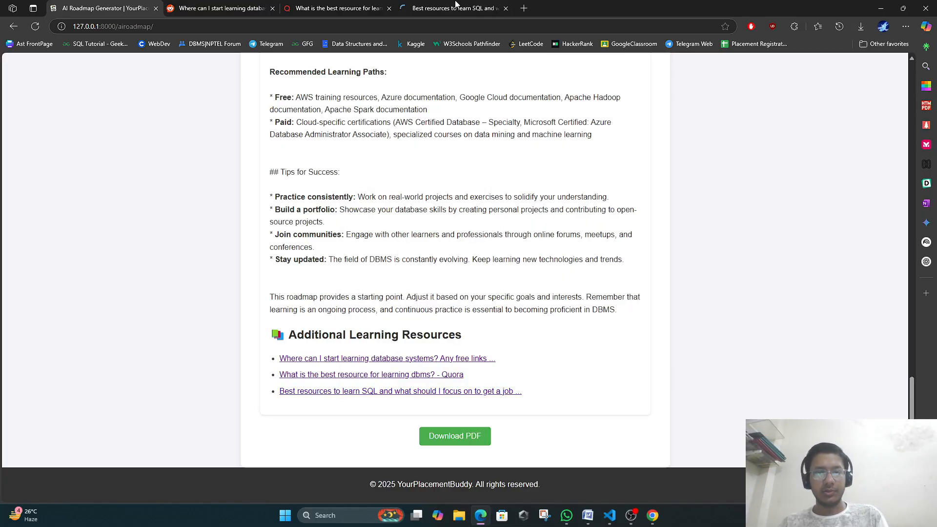
pyautogui.click(441, 10)
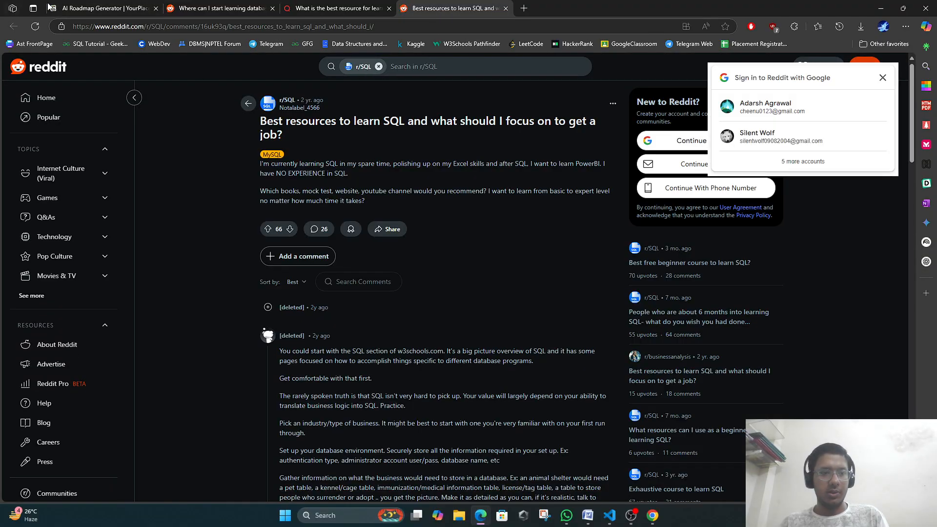
pyautogui.click(69, 9)
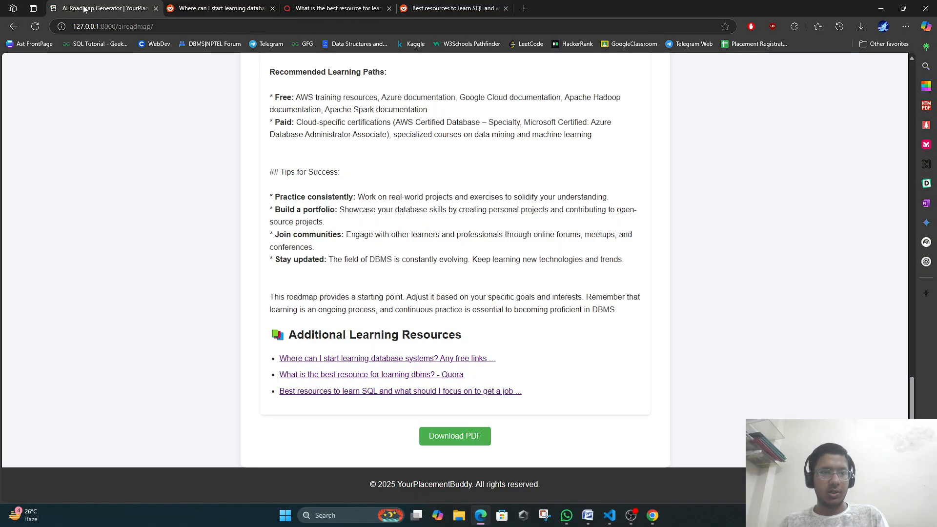
pyautogui.click(272, 8)
pyautogui.click(273, 8)
pyautogui.click(272, 9)
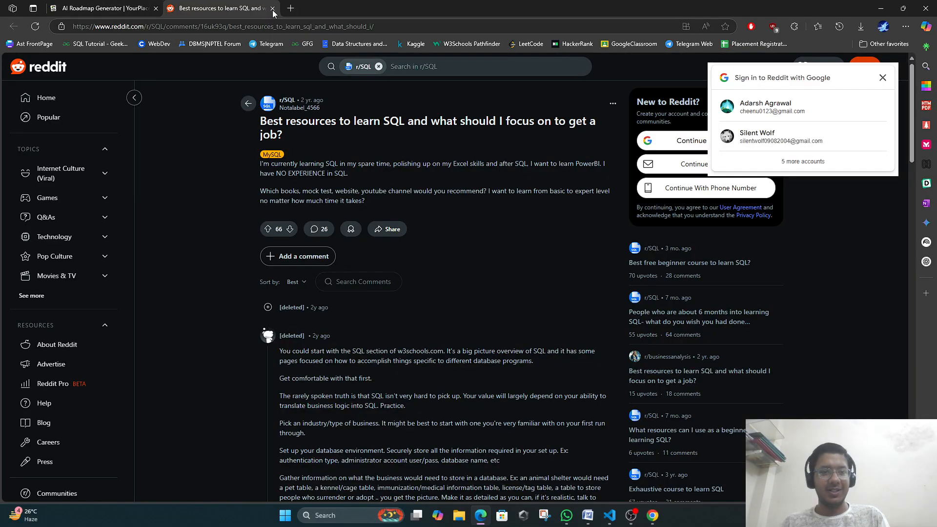
pyautogui.click(273, 8)
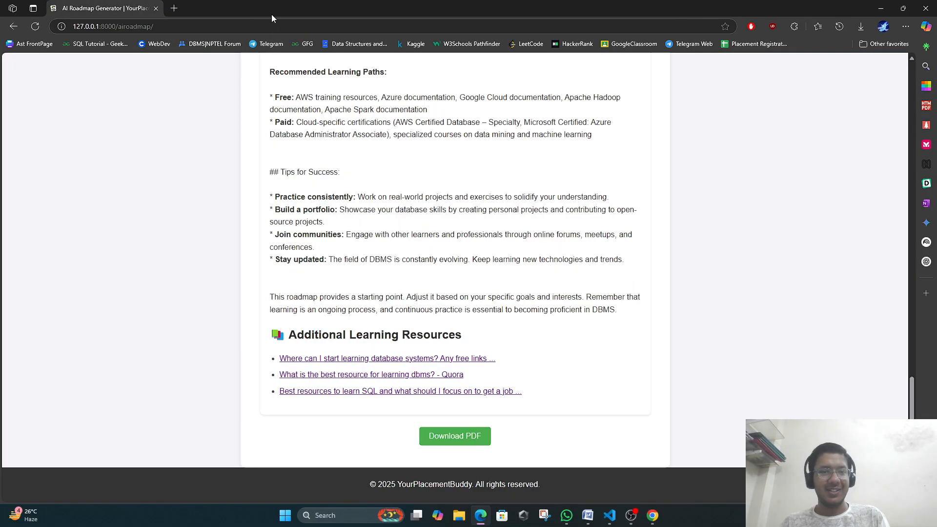
# Save the roadmap as DBMS.pdf and scroll through the downloaded PDF.
pyautogui.click(464, 436)
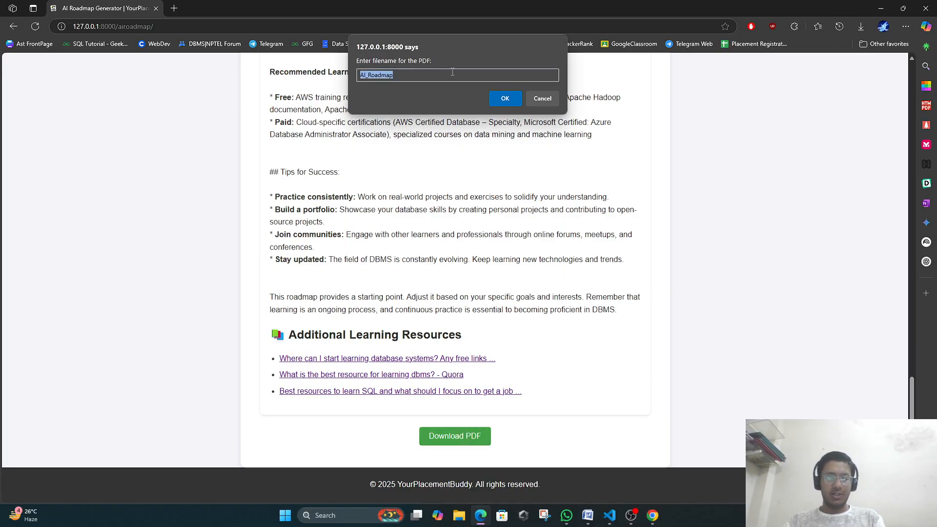
pyautogui.write('DBMS')
pyautogui.press('Return')
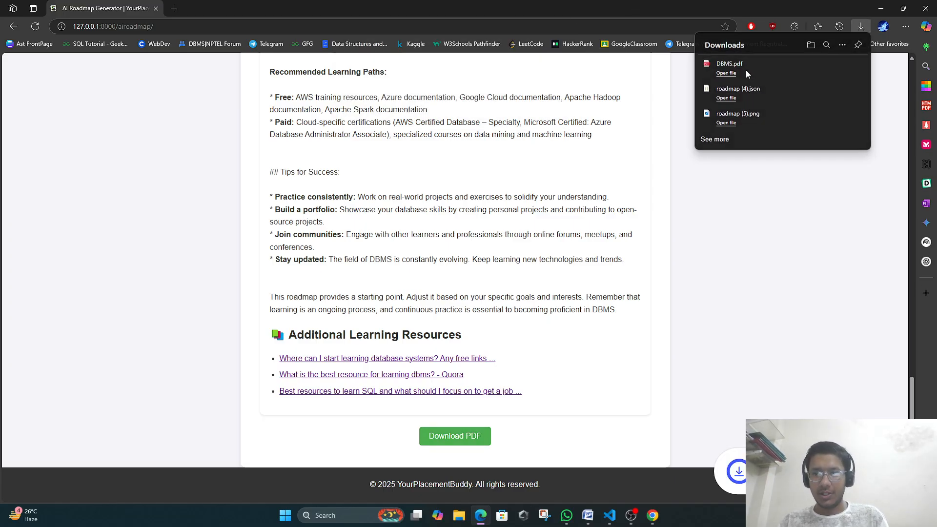
pyautogui.click(746, 70)
pyautogui.scroll(-20, 362, 189)
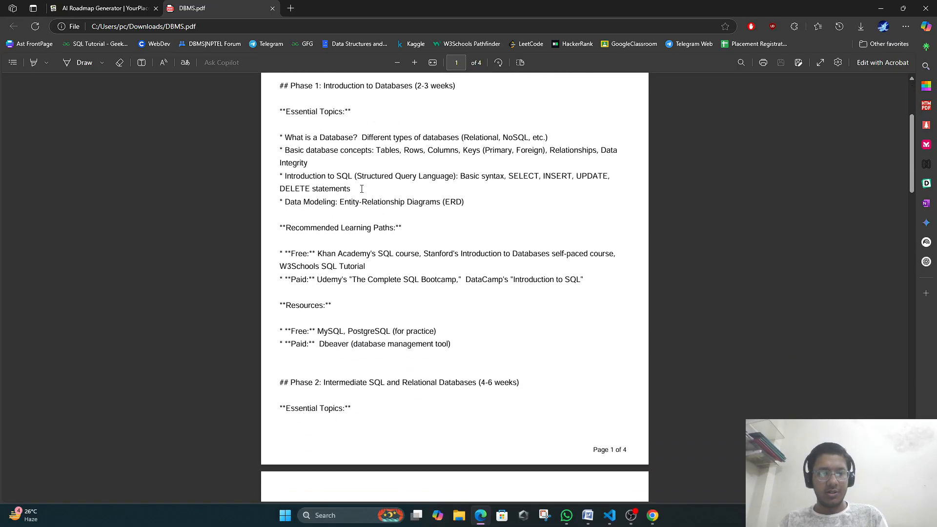
pyautogui.scroll(-6, 362, 189)
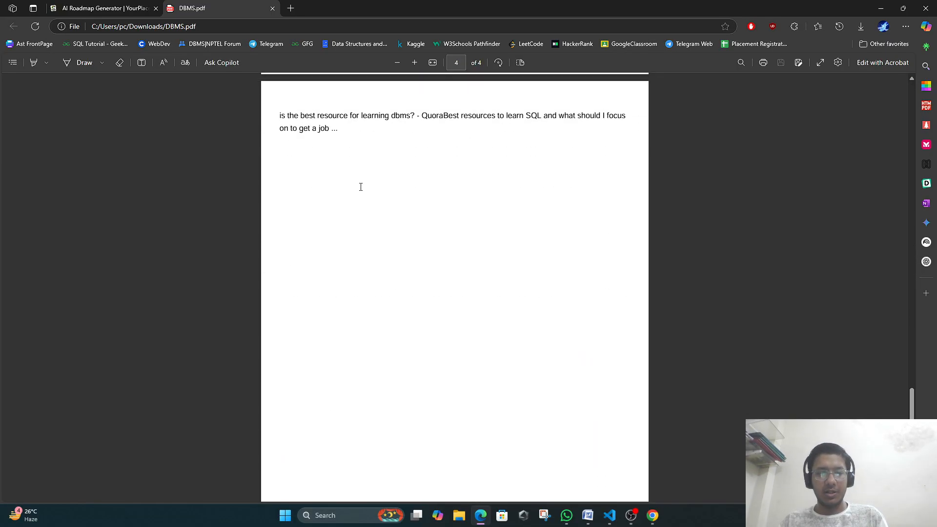
pyautogui.scroll(12, 363, 188)
pyautogui.scroll(15, 363, 187)
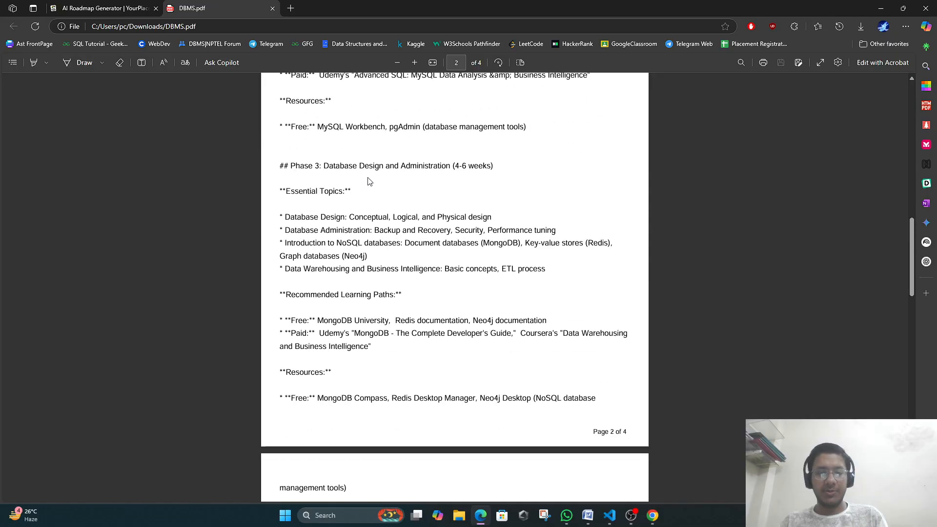
pyautogui.click(50, 4)
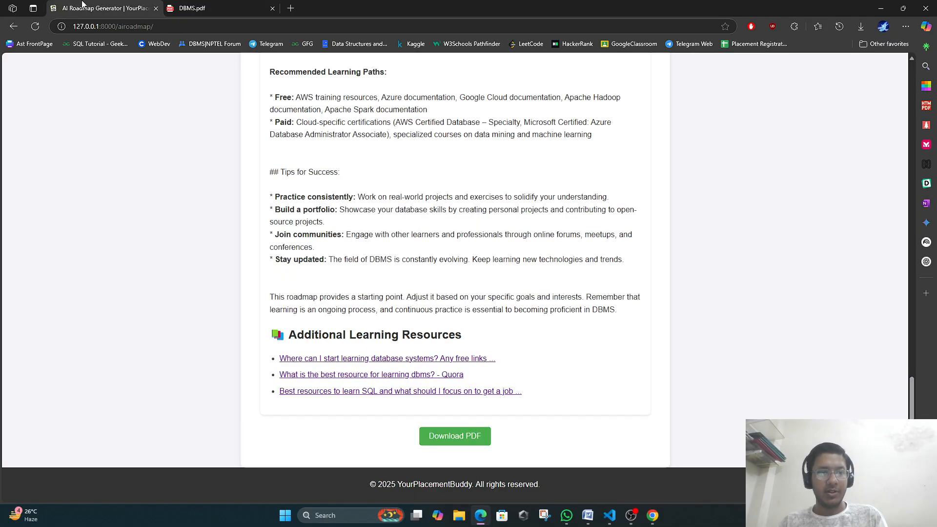
# Log out from the home page and bring up the Sign Up form with First Name focused.
pyautogui.scroll(20, 458, 207)
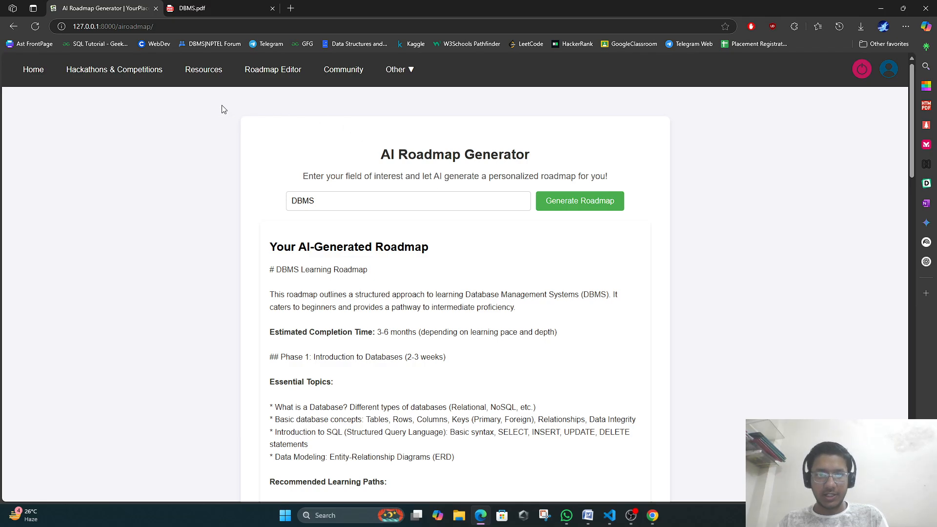
pyautogui.click(33, 69)
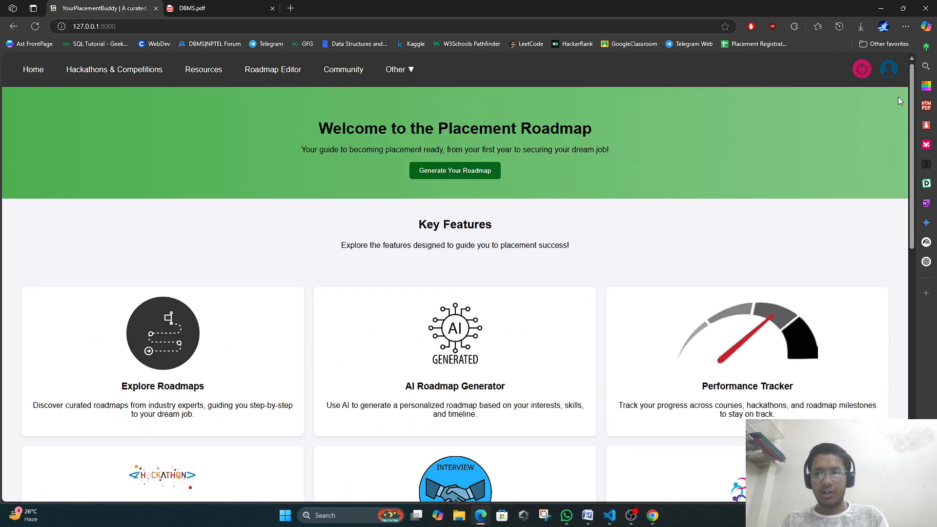
pyautogui.click(890, 69)
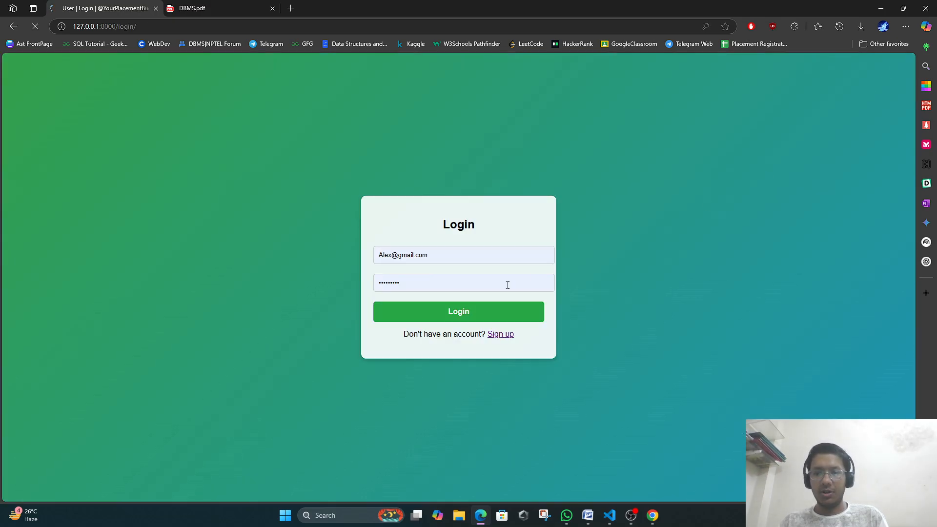
pyautogui.click(499, 335)
pyautogui.click(441, 173)
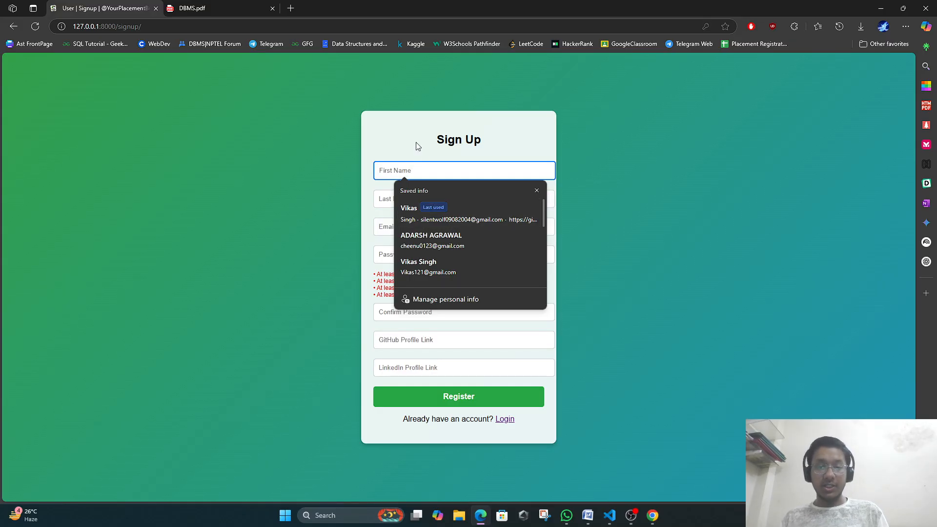
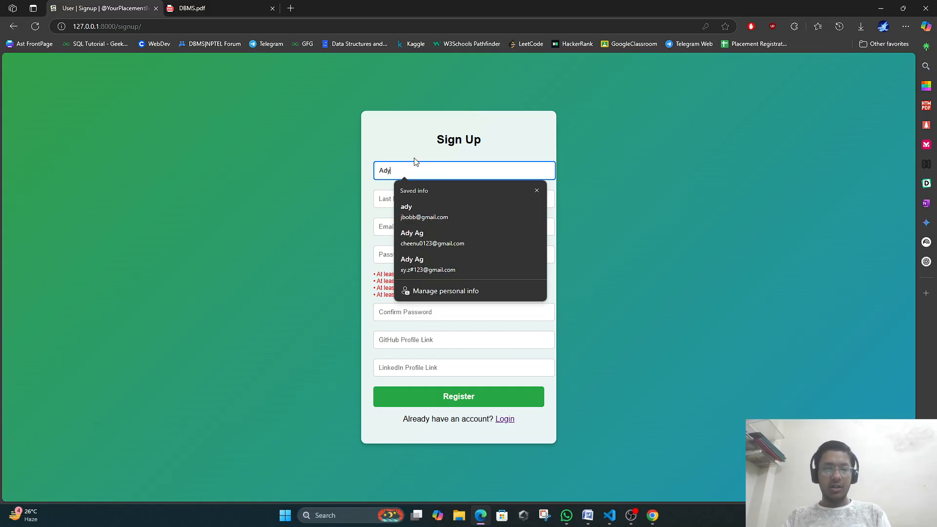
# Enter the new user's first name and last name.
pyautogui.click(387, 198)
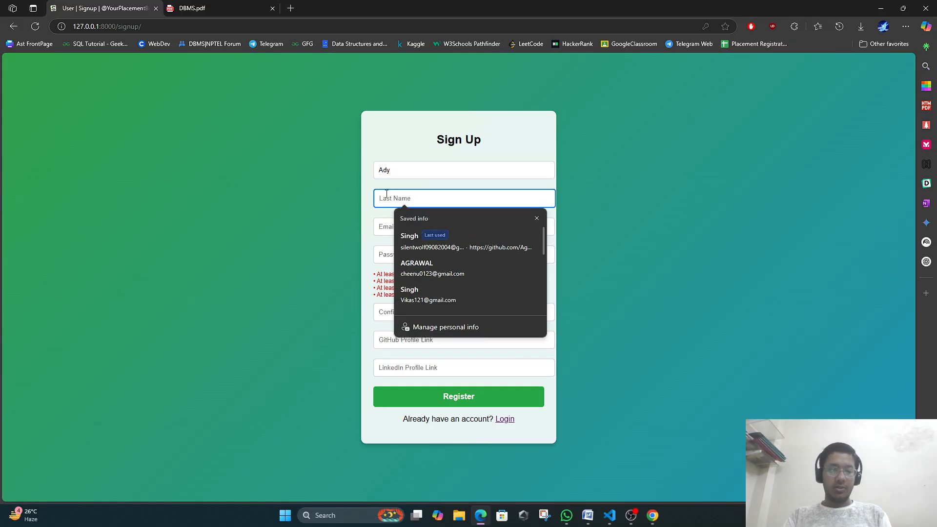
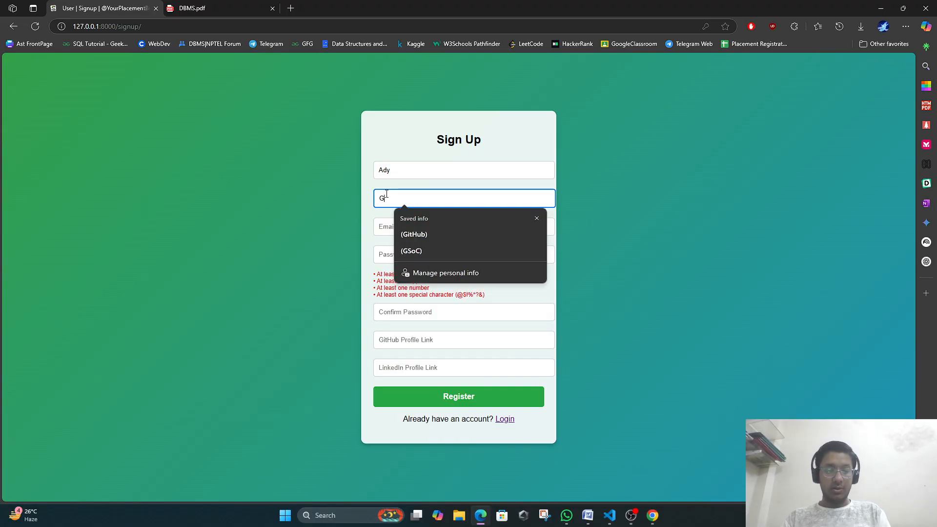
# Enter the user's Gmail address, correcting typos such as the comma before 'com'.
pyautogui.click(407, 225)
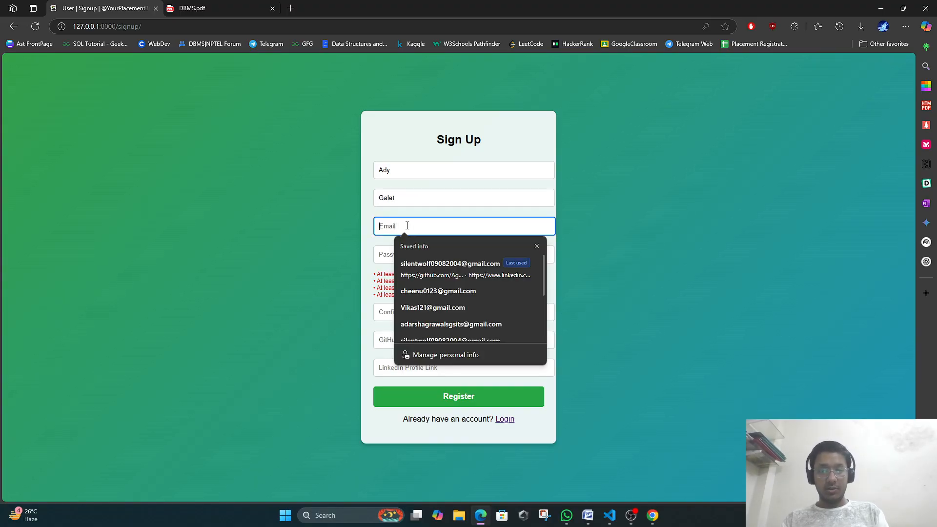
pyautogui.write('alan')
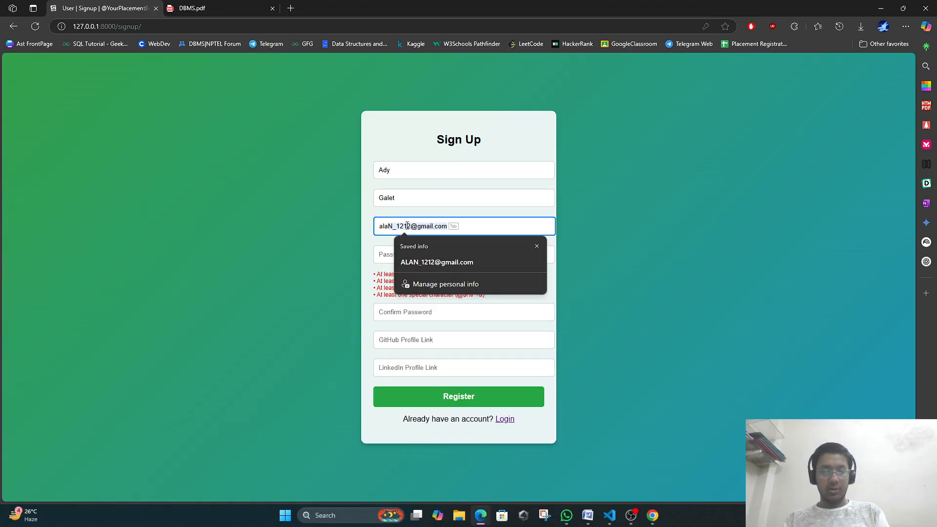
pyautogui.press('BackSpace')
pyautogui.press('BackSpace')
pyautogui.press('BackSpace')
pyautogui.write('dy@')
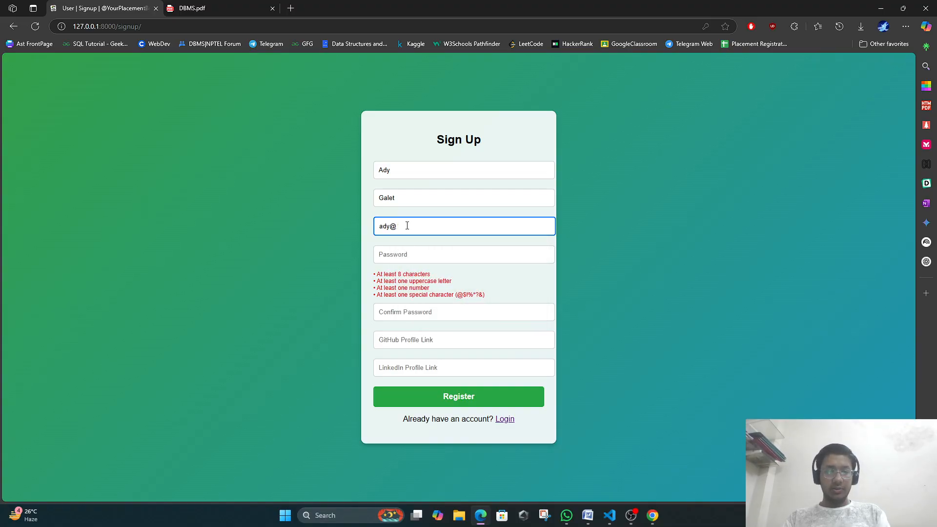
pyautogui.press('BackSpace')
pyautogui.press('BackSpace')
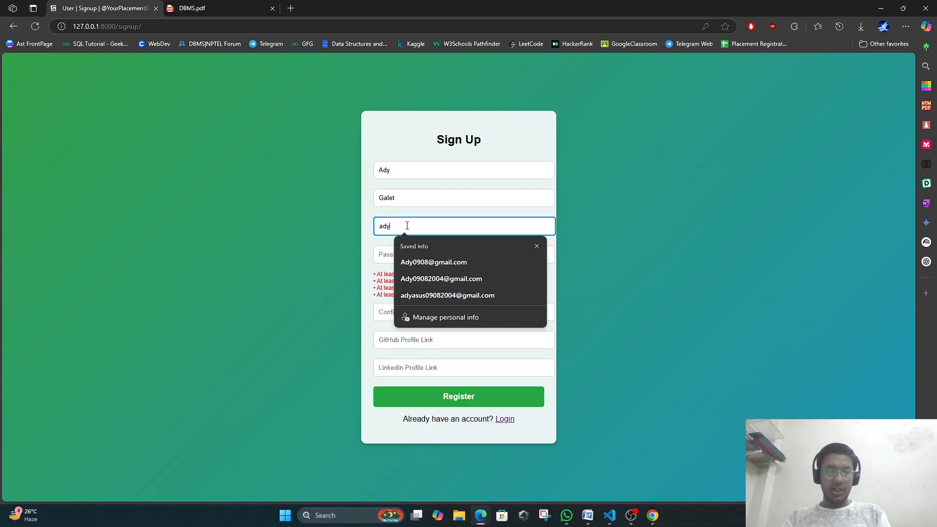
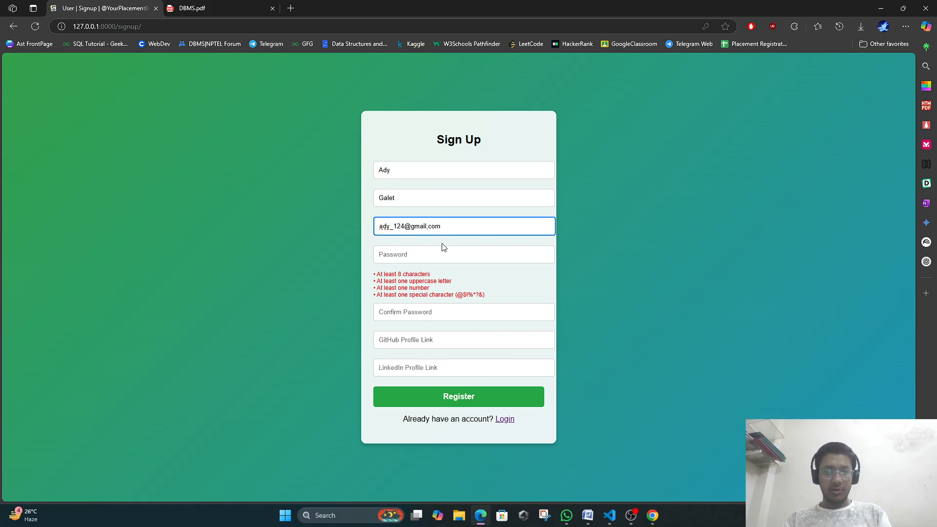
pyautogui.press('Left')
pyautogui.press('Left')
pyautogui.press('Left')
pyautogui.press('BackSpace')
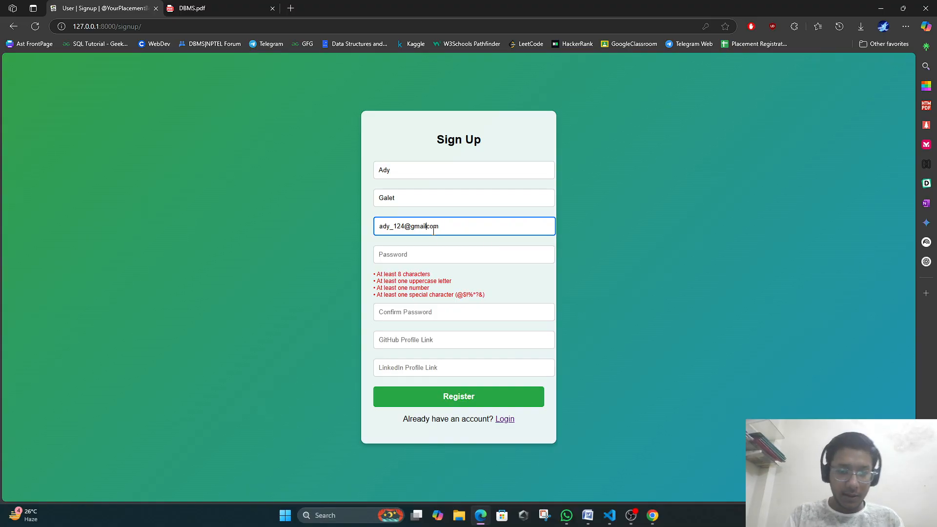
# Enter the account password in the Password field.
pyautogui.click(431, 256)
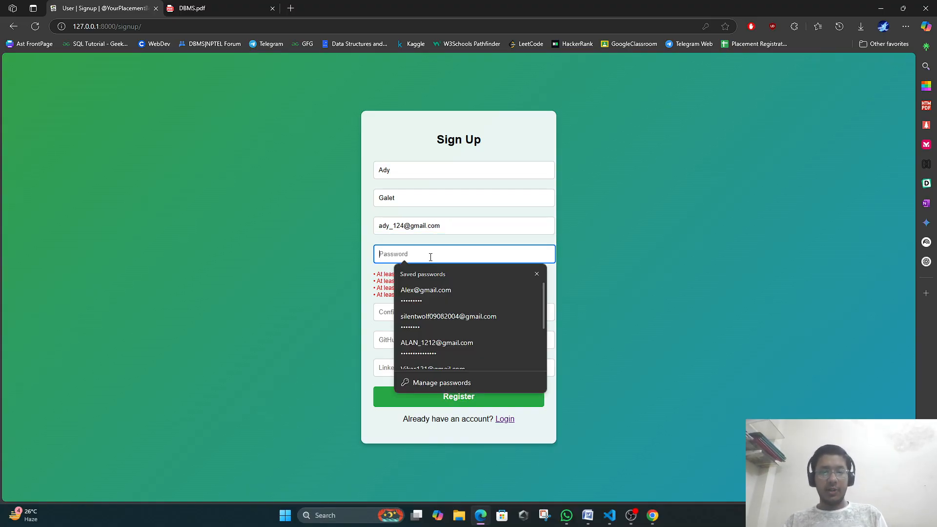
pyautogui.click(389, 311)
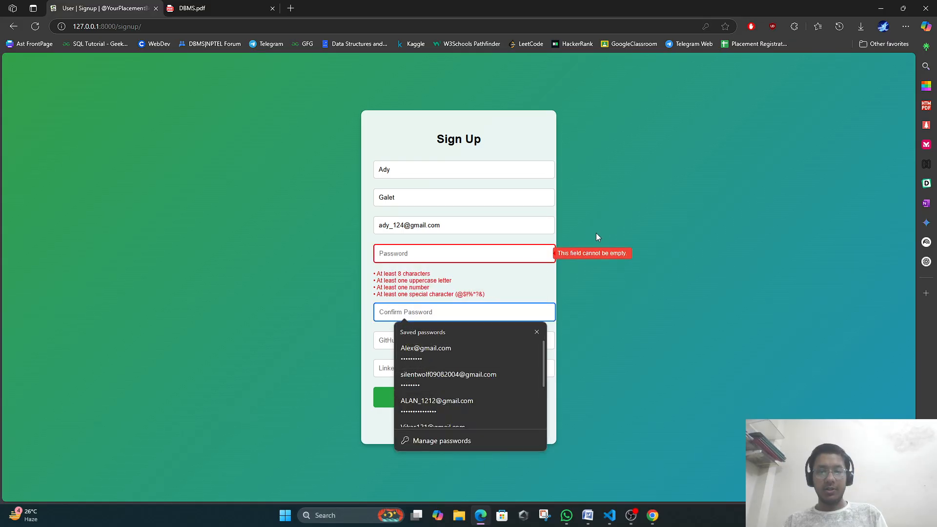
pyautogui.click(490, 262)
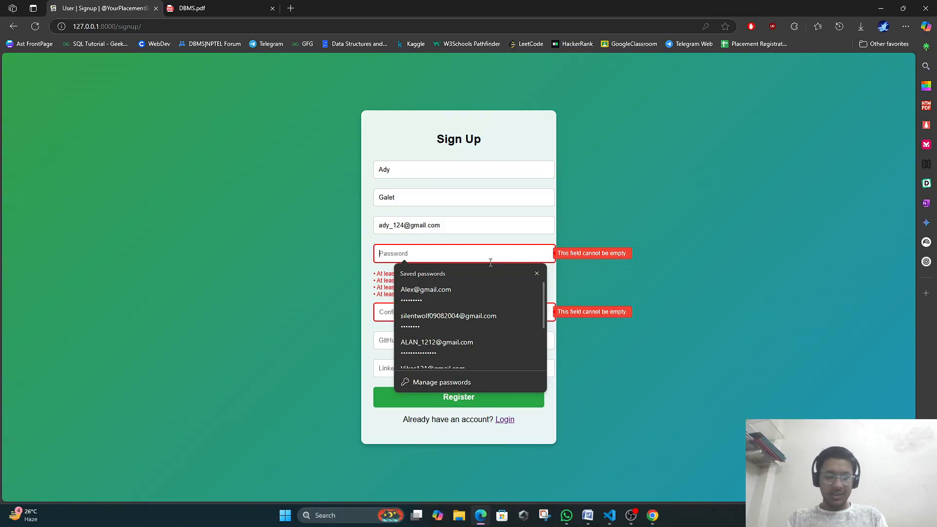
pyautogui.write('••••')
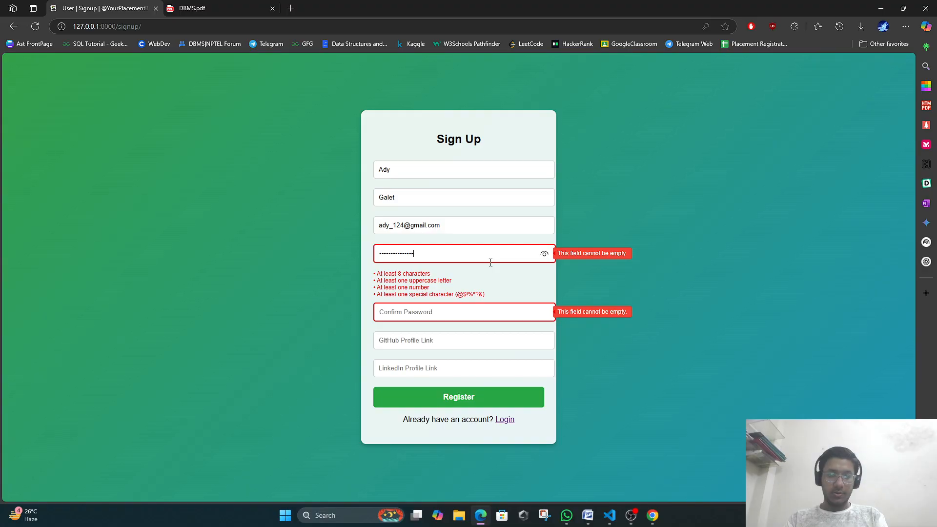
pyautogui.click(447, 315)
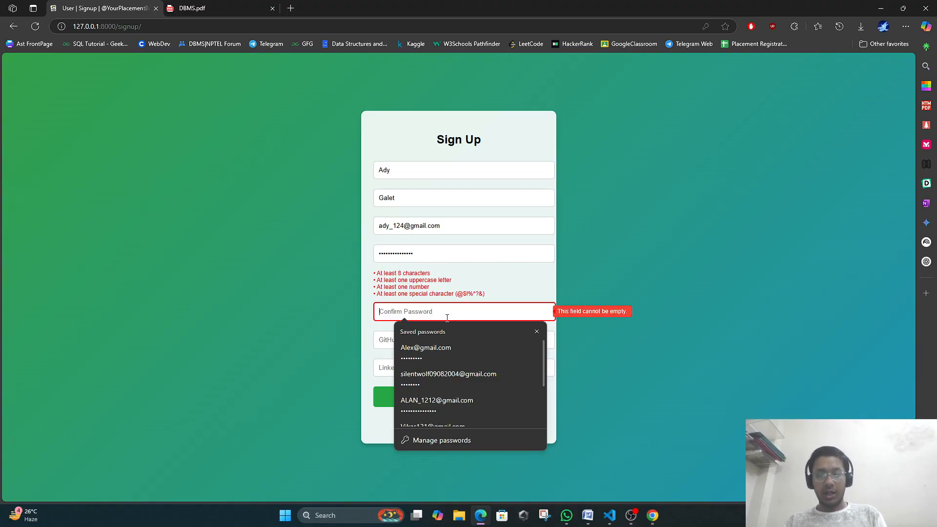
# Fill Confirm Password, then clear it and retype a non-matching value to trigger the mismatch warning.
pyautogui.moveTo(486, 295); pyautogui.dragTo(374, 272)
pyautogui.click(396, 309)
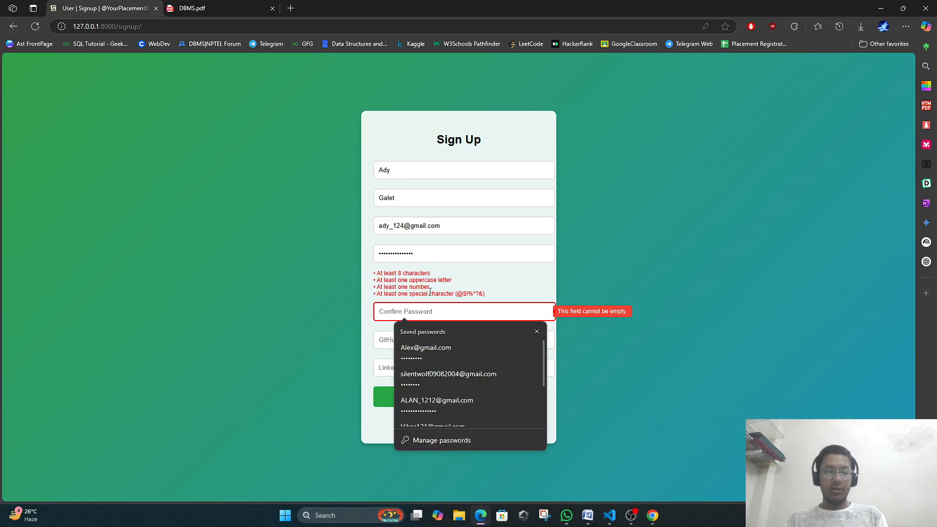
pyautogui.write('Ad')
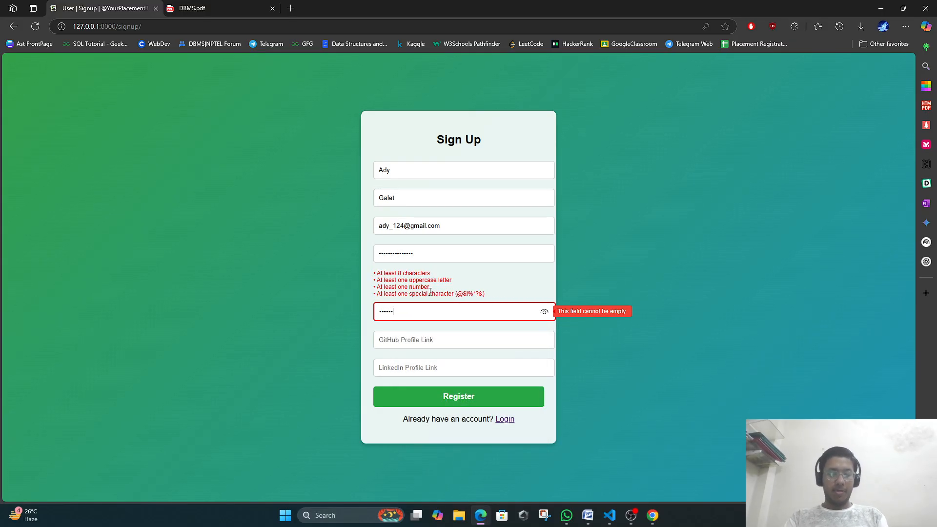
pyautogui.write('1••')
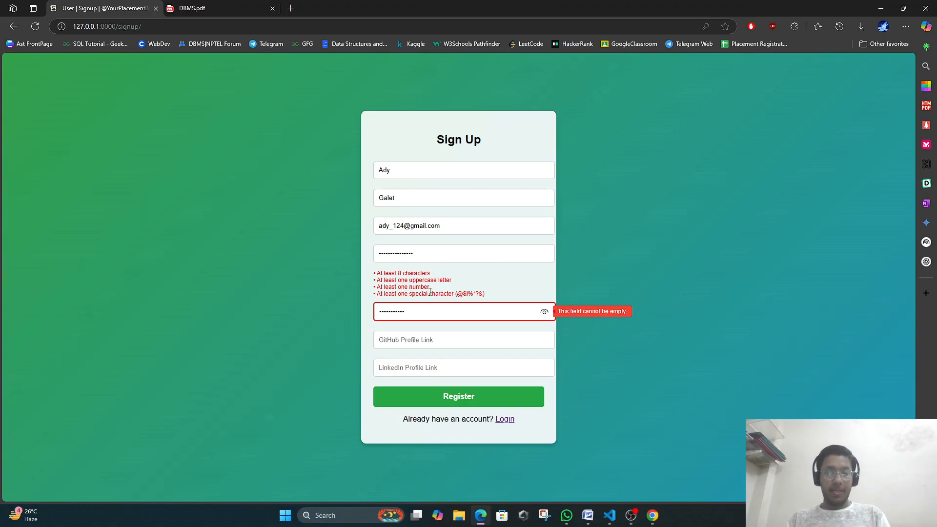
pyautogui.click(426, 342)
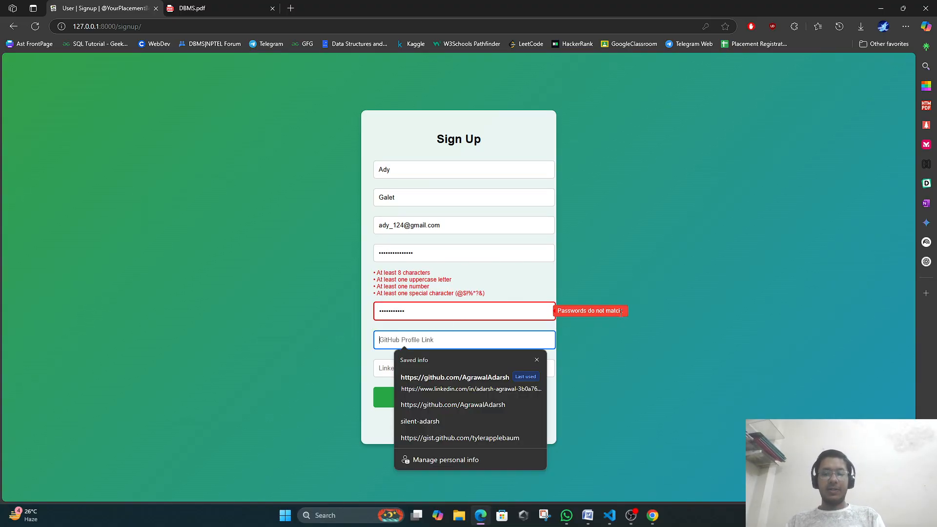
pyautogui.click(517, 306)
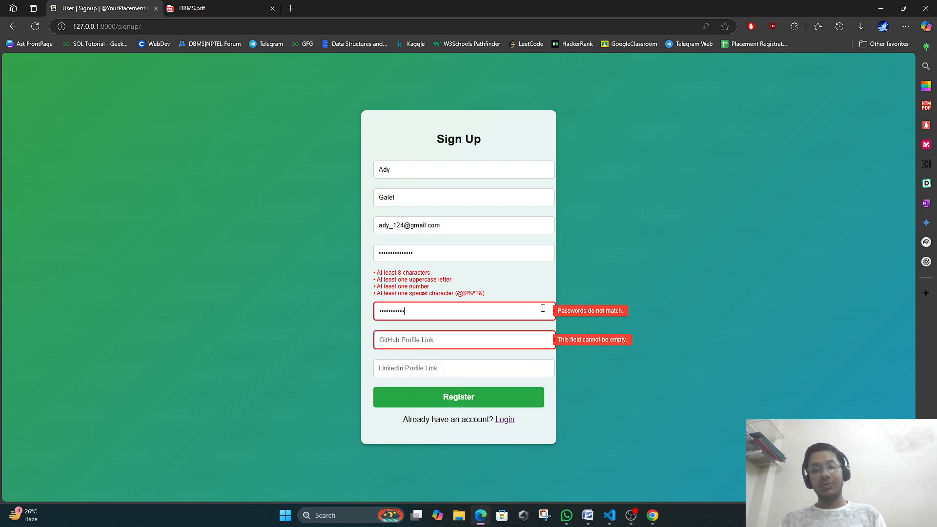
pyautogui.hotkey('ctrl', 'a')
pyautogui.press('BackSpace')
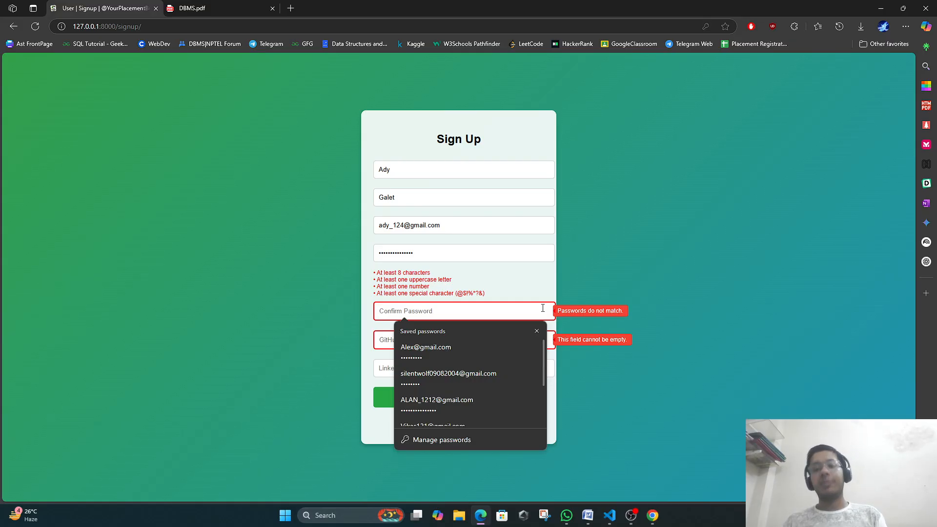
pyautogui.write('A')
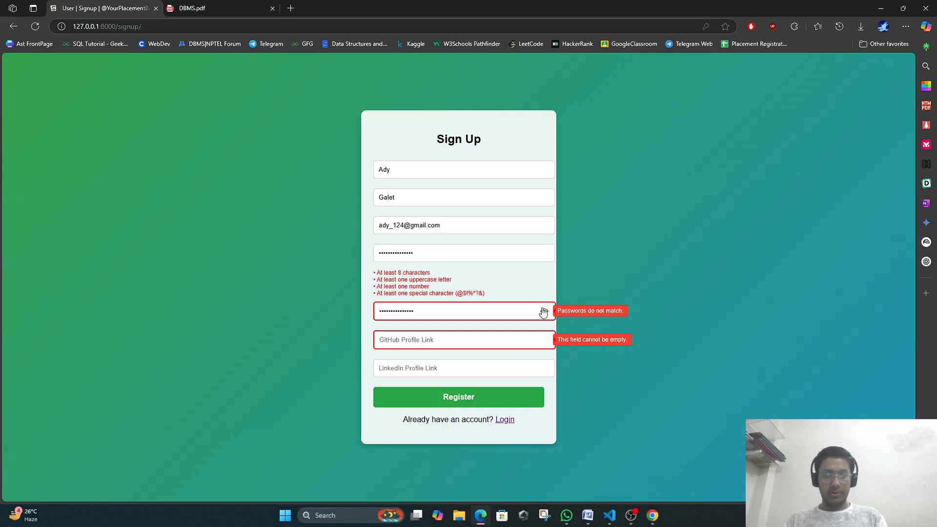
# Autofill the GitHub and LinkedIn links, then replace LinkedIn with 'l' to test validation.
pyautogui.click(485, 337)
pyautogui.click(452, 379)
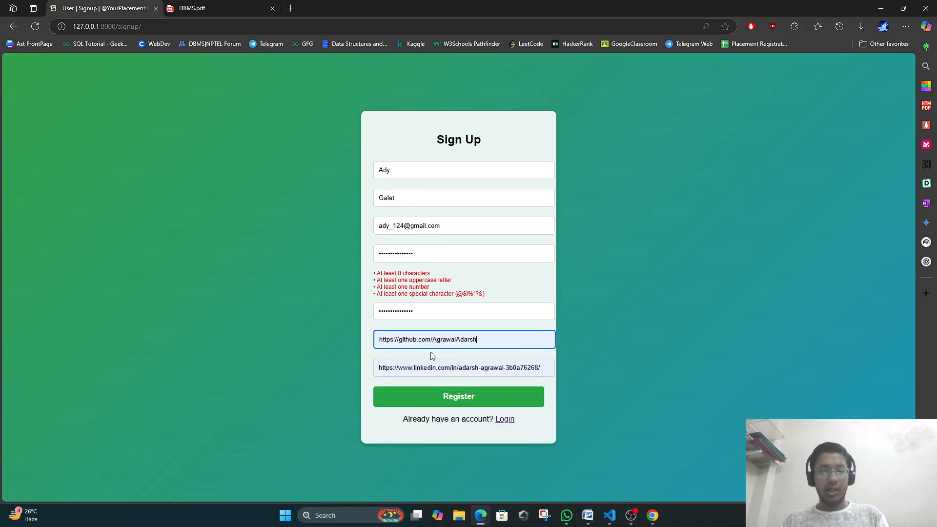
pyautogui.click(549, 369)
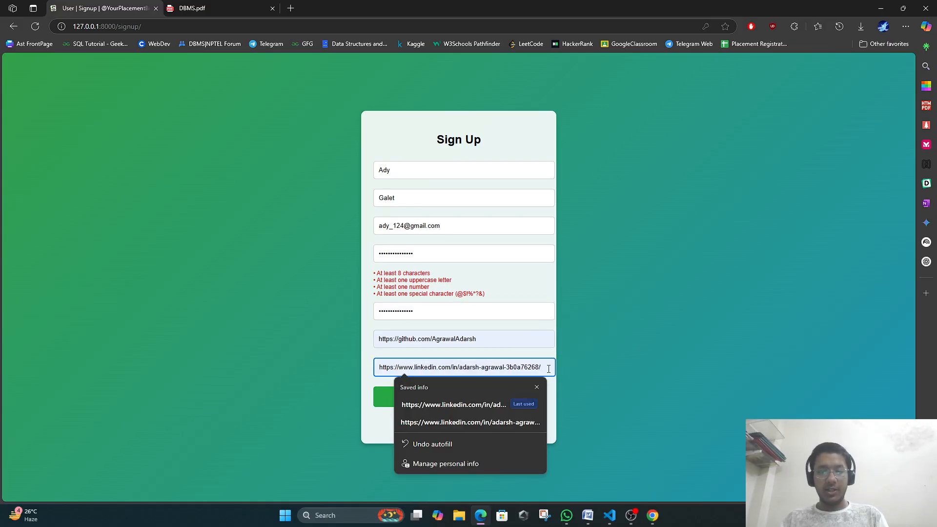
pyautogui.press('BackSpace')
pyautogui.press('BackSpace')
pyautogui.press('BackSpace')
pyautogui.press('BackSpace')
pyautogui.press('BackSpace')
pyautogui.press('BackSpace')
pyautogui.press('BackSpace')
pyautogui.press('BackSpace')
pyautogui.press('BackSpace')
pyautogui.press('BackSpace')
pyautogui.press('BackSpace')
pyautogui.press('BackSpace')
pyautogui.press('BackSpace')
pyautogui.press('BackSpace')
pyautogui.press('BackSpace')
pyautogui.press('BackSpace')
pyautogui.press('BackSpace')
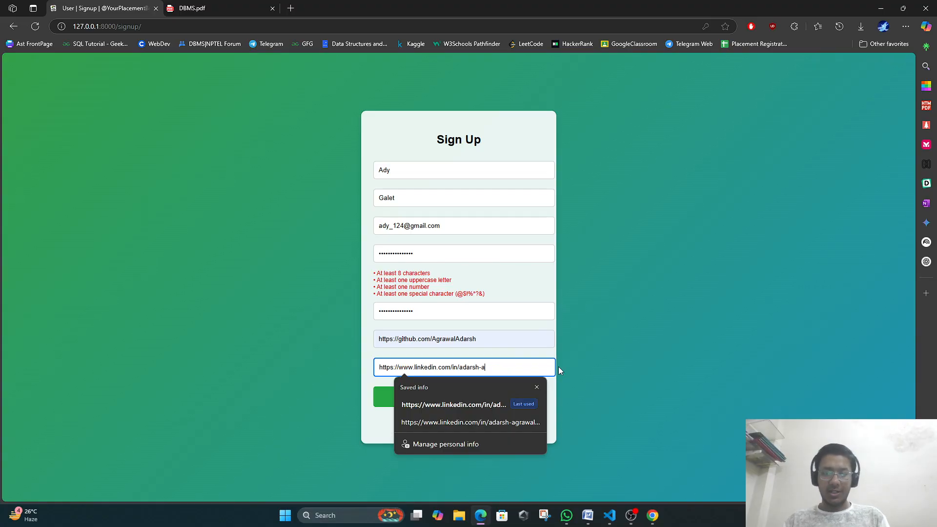
pyautogui.click(536, 328)
pyautogui.click(519, 366)
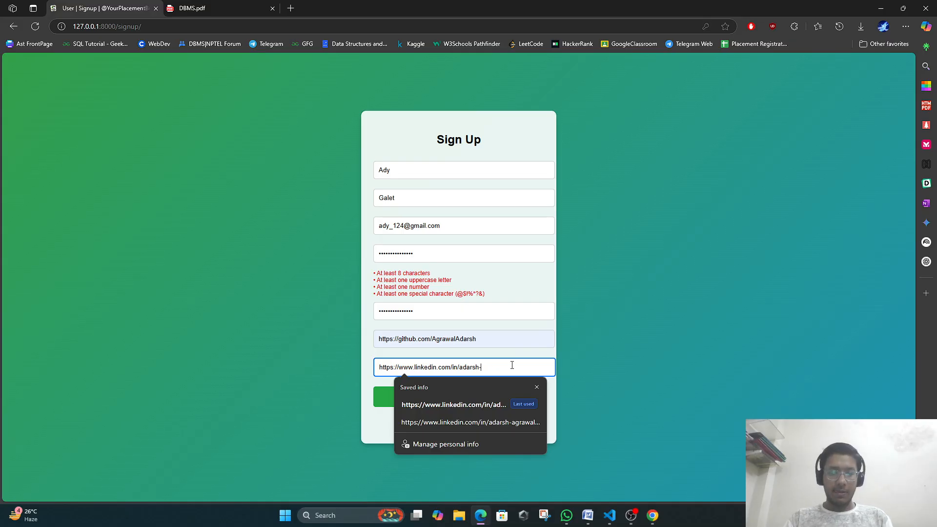
pyautogui.press('BackSpace')
pyautogui.press('BackSpace')
pyautogui.press('BackSpace')
pyautogui.press('BackSpace')
pyautogui.press('BackSpace')
pyautogui.press('BackSpace')
pyautogui.press('BackSpace')
pyautogui.press('BackSpace')
pyautogui.press('BackSpace')
pyautogui.press('BackSpace')
pyautogui.press('BackSpace')
pyautogui.press('BackSpace')
pyautogui.press('BackSpace')
pyautogui.press('BackSpace')
pyautogui.press('BackSpace')
pyautogui.press('BackSpace')
pyautogui.press('BackSpace')
pyautogui.press('BackSpace')
pyautogui.press('BackSpace')
pyautogui.press('BackSpace')
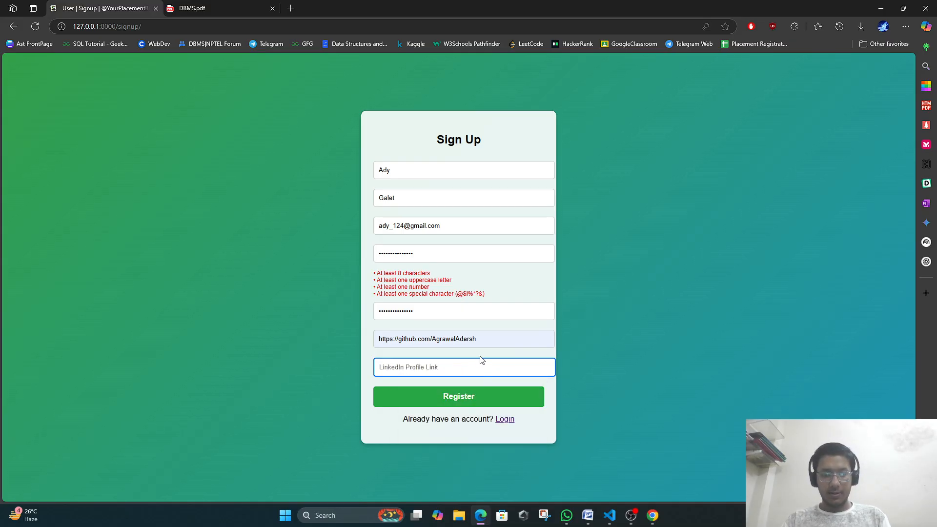
pyautogui.write('lin')
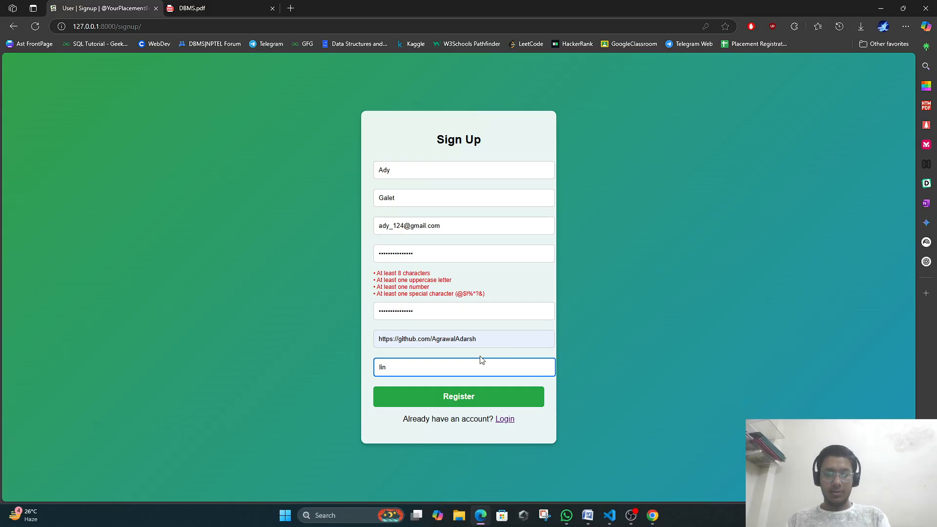
pyautogui.click(485, 338)
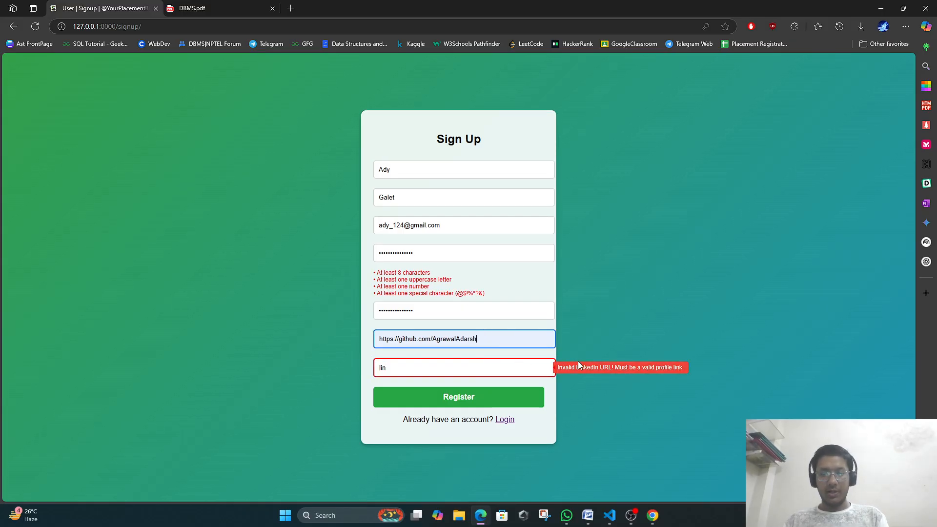
# Restore the saved LinkedIn profile link and submit the registration.
pyautogui.click(514, 370)
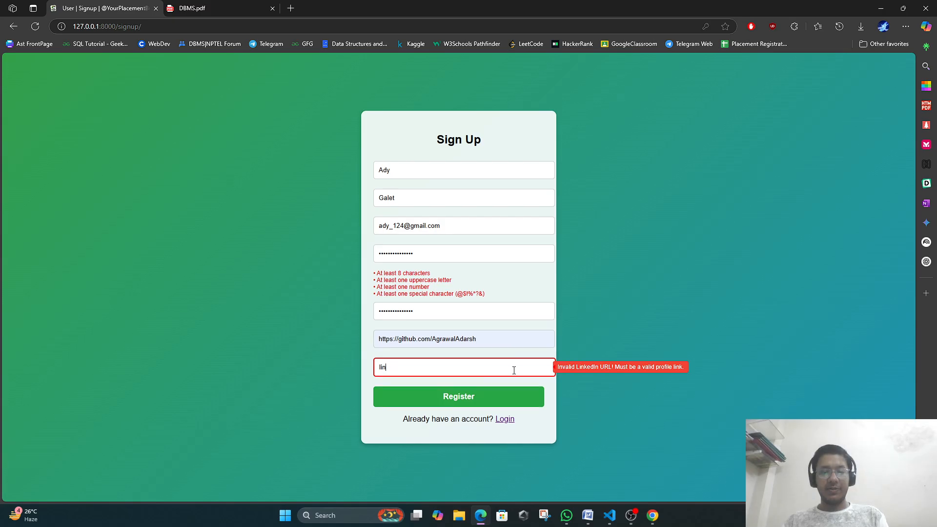
pyautogui.press('BackSpace')
pyautogui.press('BackSpace')
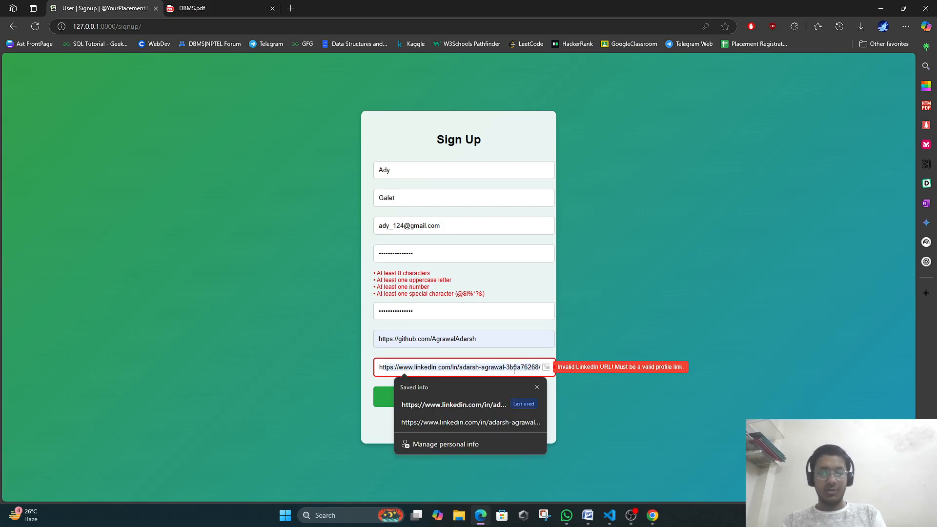
pyautogui.click(494, 405)
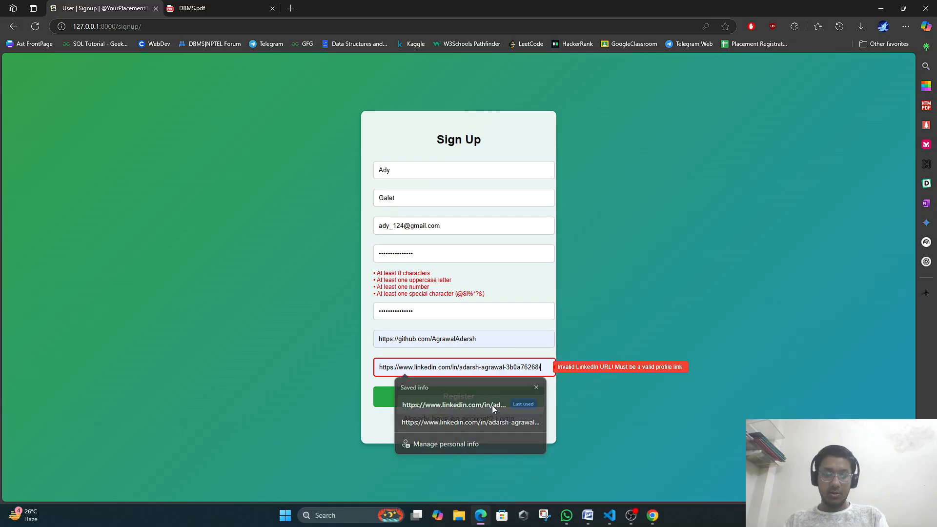
pyautogui.click(493, 396)
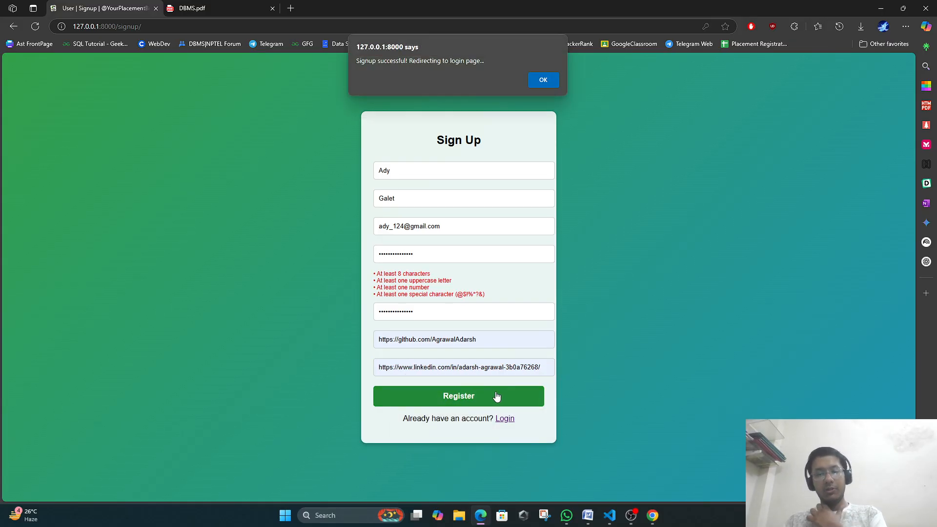
# Acknowledge the signup success alert and save the new account's password in Edge.
pyautogui.click(547, 81)
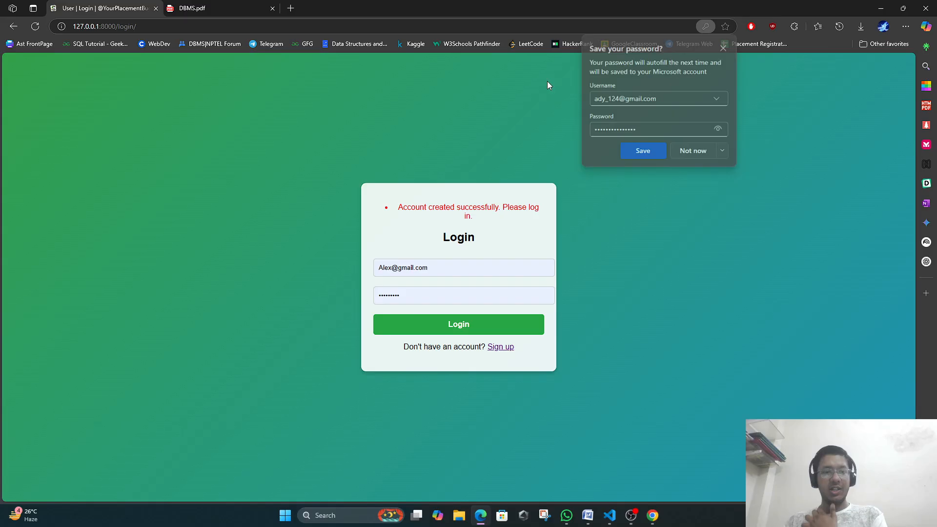
pyautogui.click(642, 151)
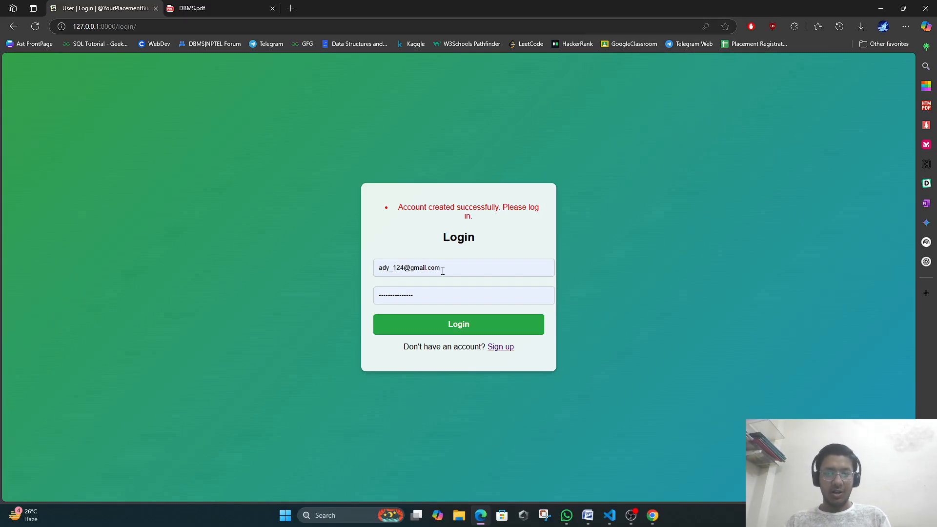
pyautogui.click(429, 288)
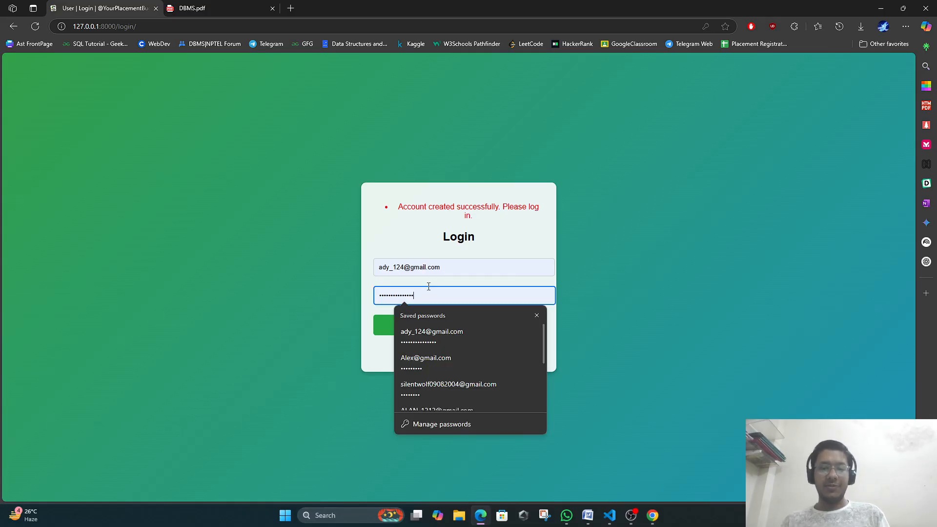
pyautogui.click(452, 254)
# Log in with the new account and look over the Placement Roadmap home page.
pyautogui.click(456, 326)
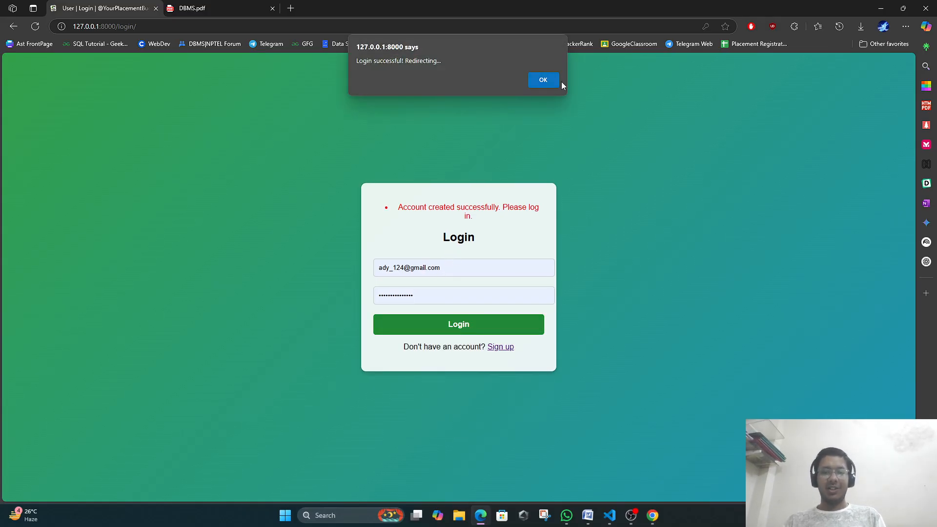
pyautogui.click(543, 81)
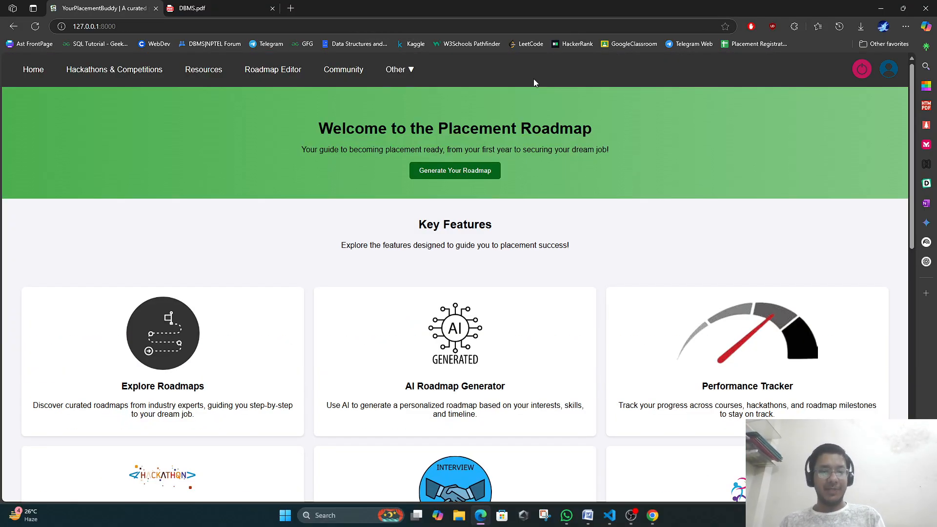
pyautogui.scroll(-10, 342, 297)
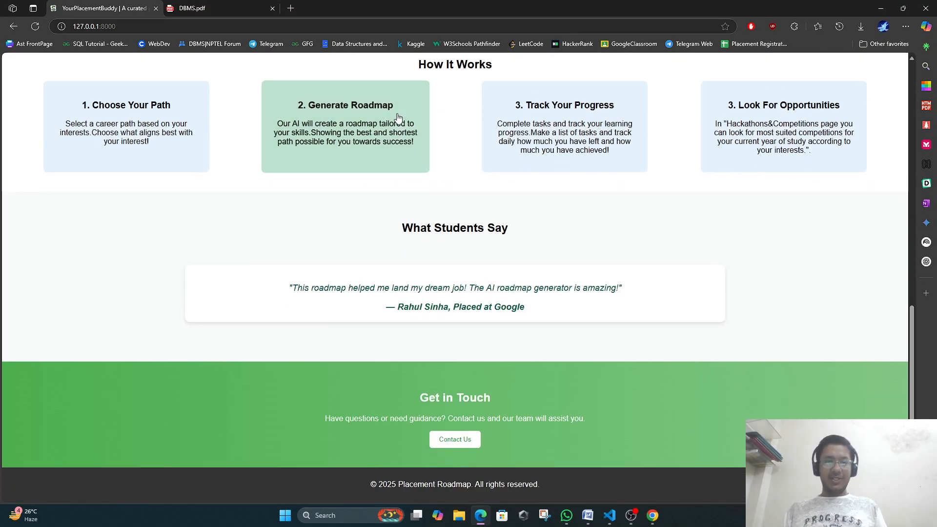
pyautogui.scroll(10, 463, 327)
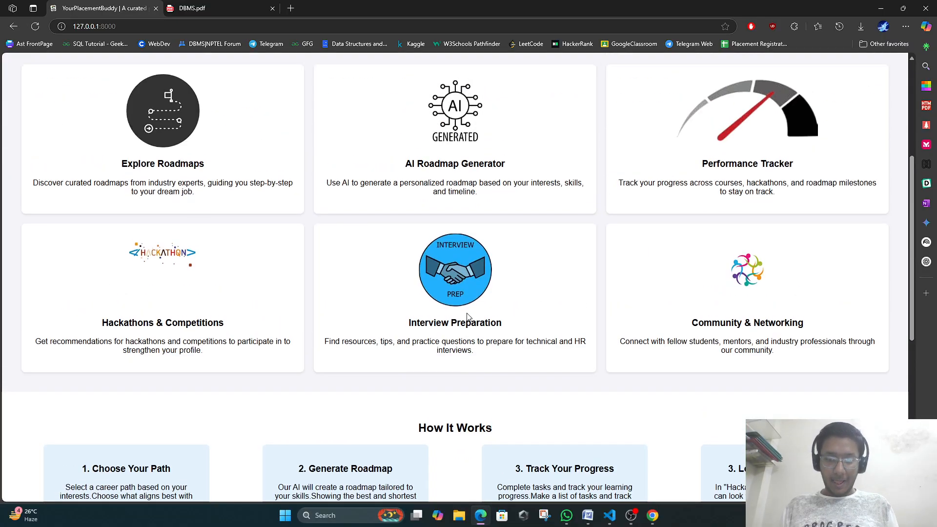
pyautogui.moveTo(890, 69)
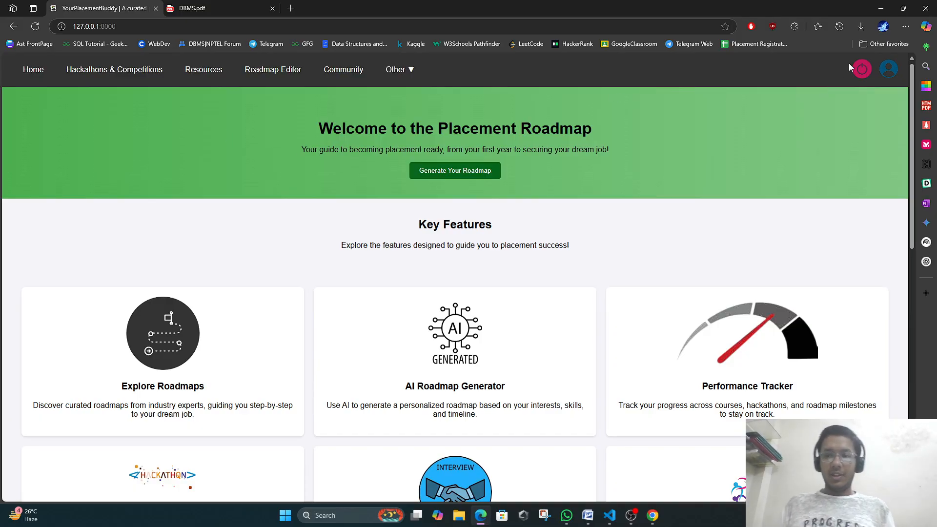
# Log out, then visit the roadmap generator and community chat pages.
pyautogui.click(862, 69)
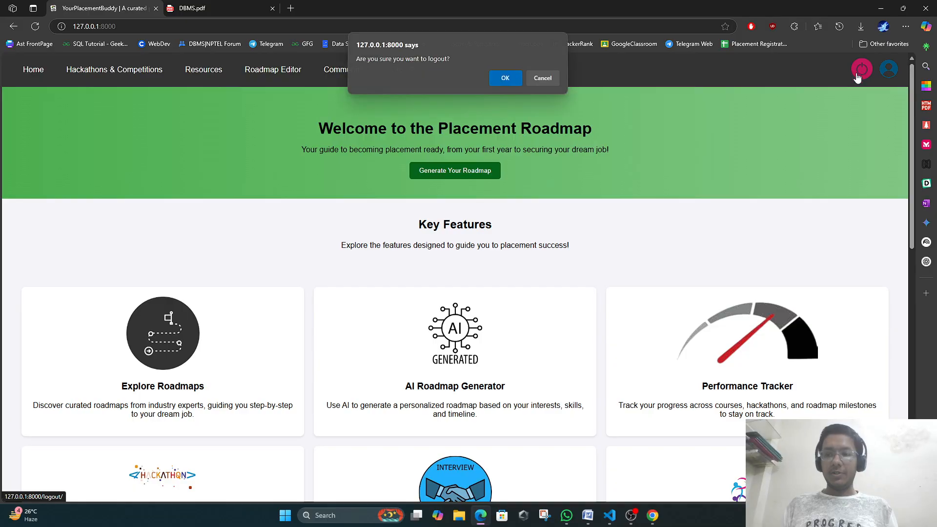
pyautogui.click(507, 77)
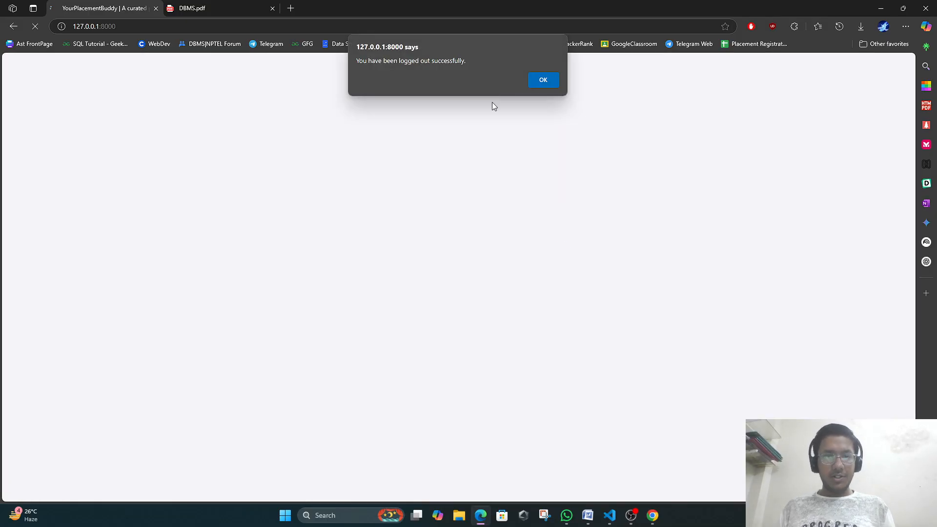
pyautogui.click(542, 80)
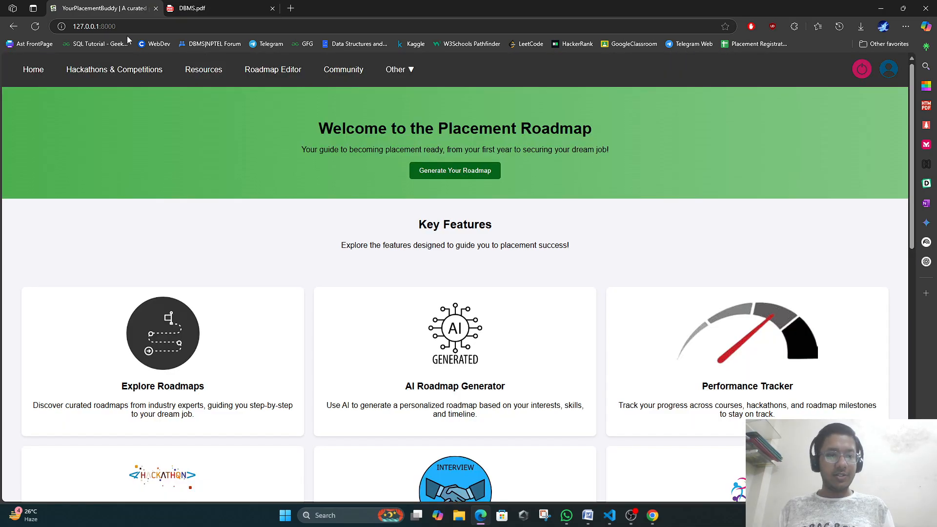
pyautogui.click(455, 170)
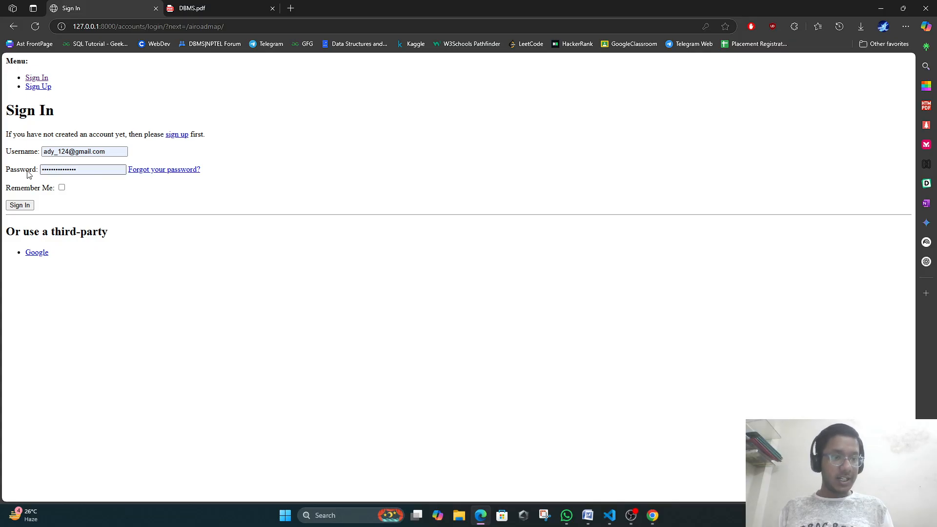
pyautogui.click(13, 27)
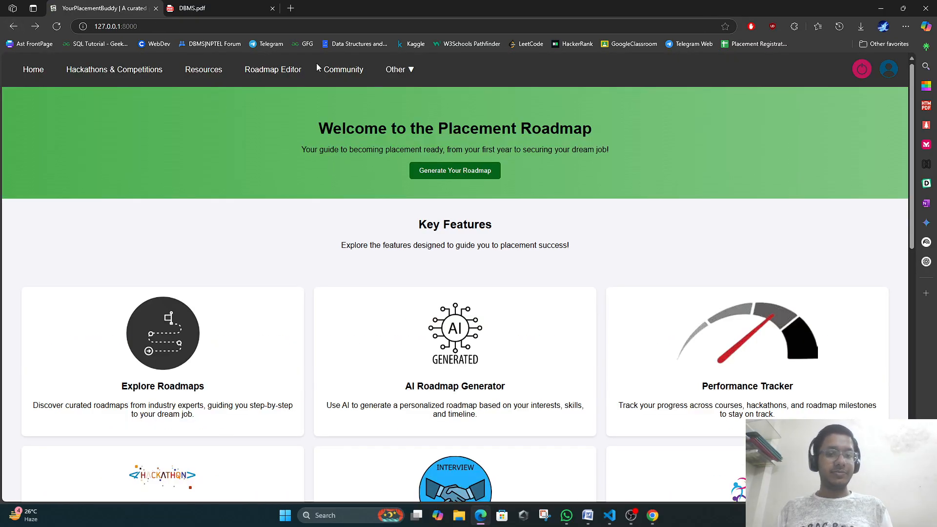
pyautogui.click(328, 70)
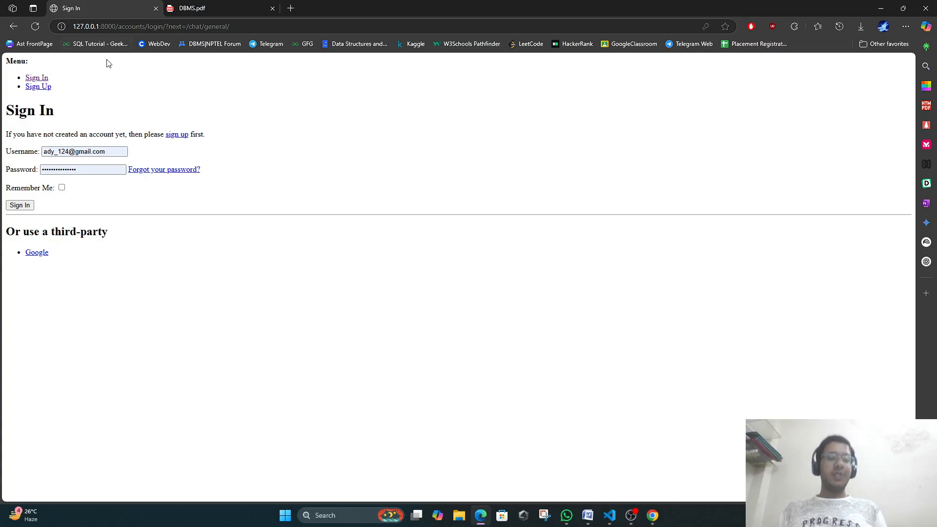
pyautogui.click(13, 27)
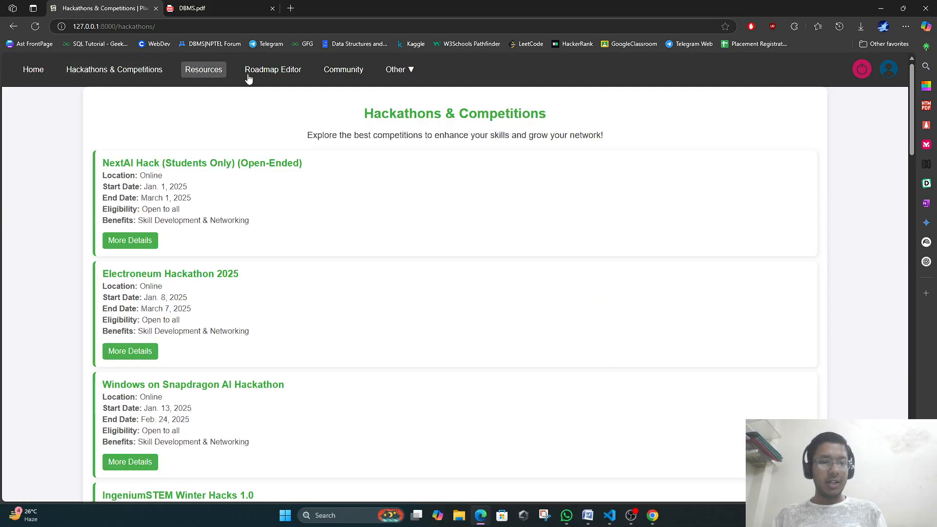
# Browse the Resources, Roadmap Editor and About Us pages, then return home.
pyautogui.click(207, 69)
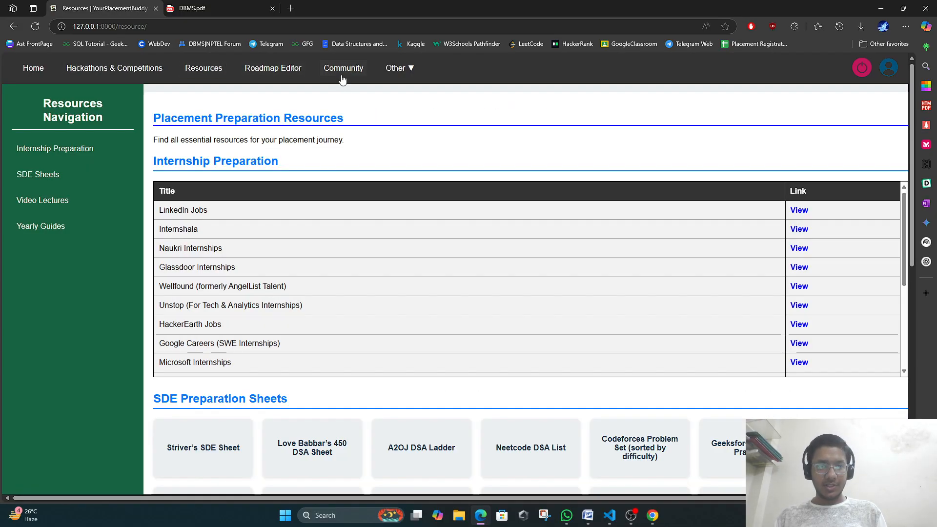
pyautogui.click(293, 70)
pyautogui.moveTo(390, 73)
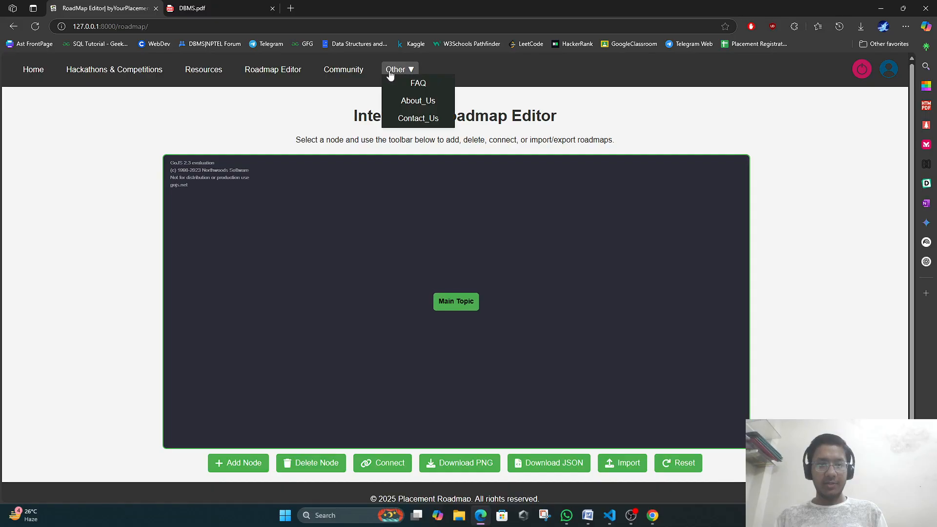
pyautogui.click(416, 101)
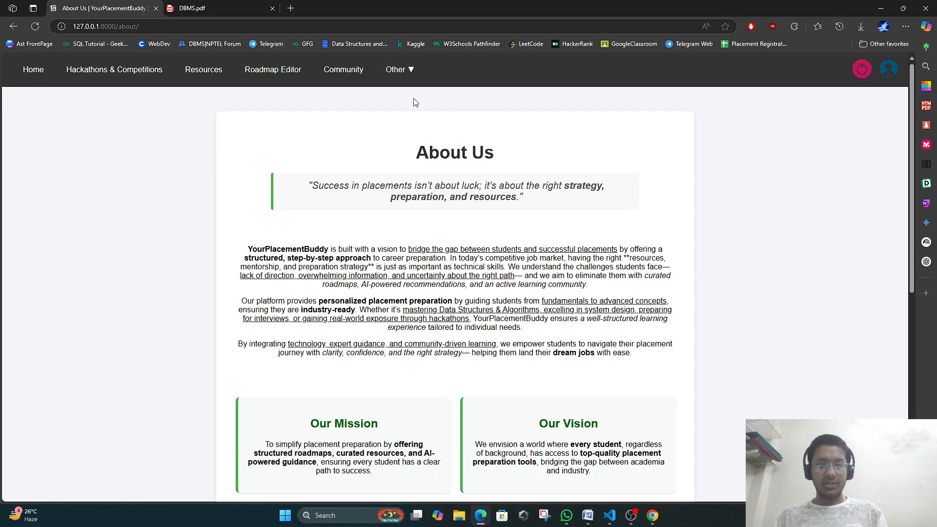
pyautogui.click(33, 70)
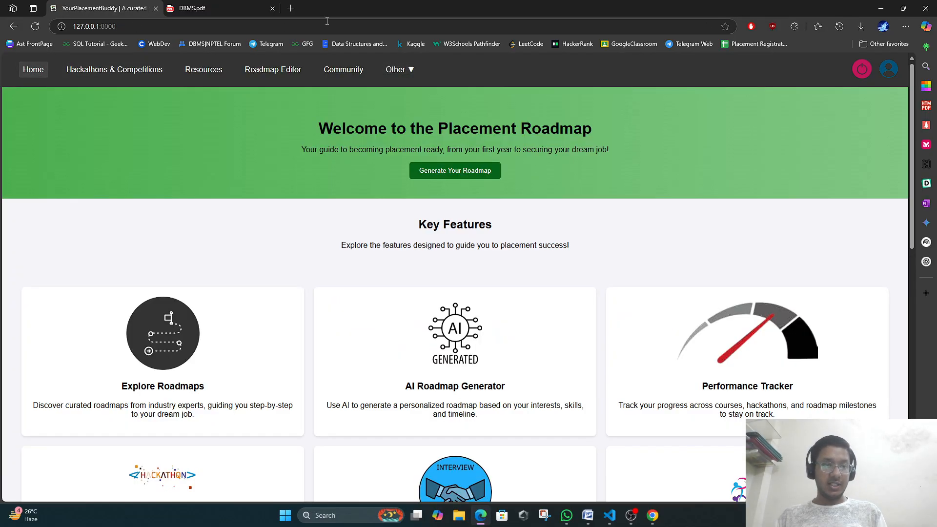
# Log in again with the filled-in credentials and dismiss the success alert.
pyautogui.click(888, 71)
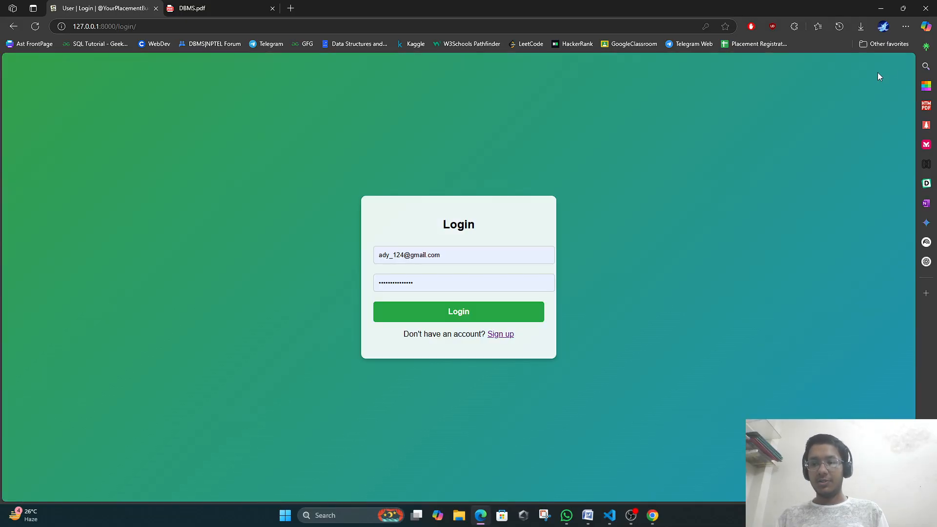
pyautogui.click(434, 317)
pyautogui.click(550, 81)
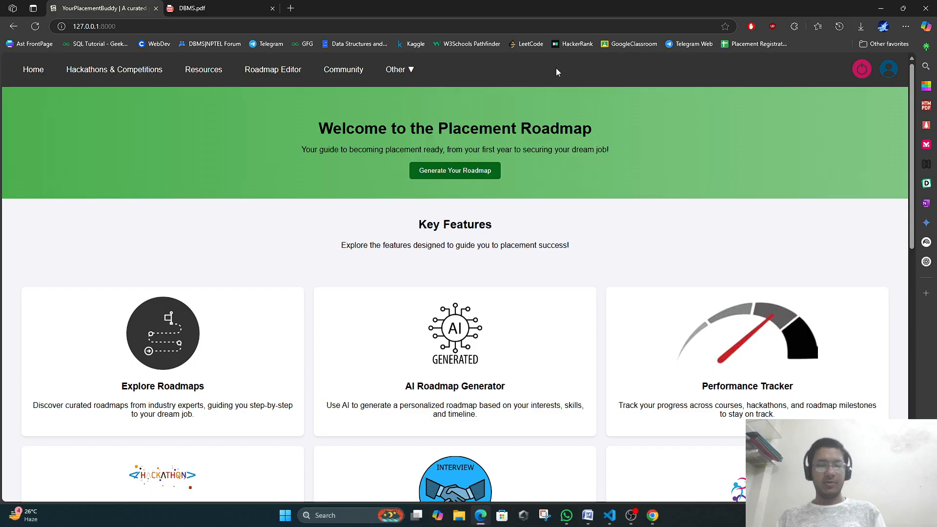
# Load 127.0.0.1:8000/admin/ in a new browser tab.
pyautogui.scroll(-15, 487, 188)
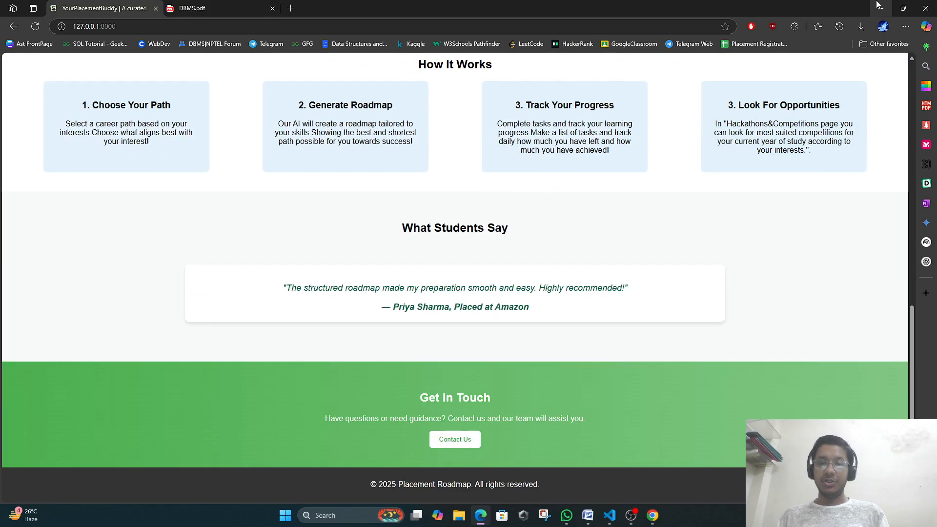
pyautogui.click(194, 21)
pyautogui.hotkey('ctrl', 'c')
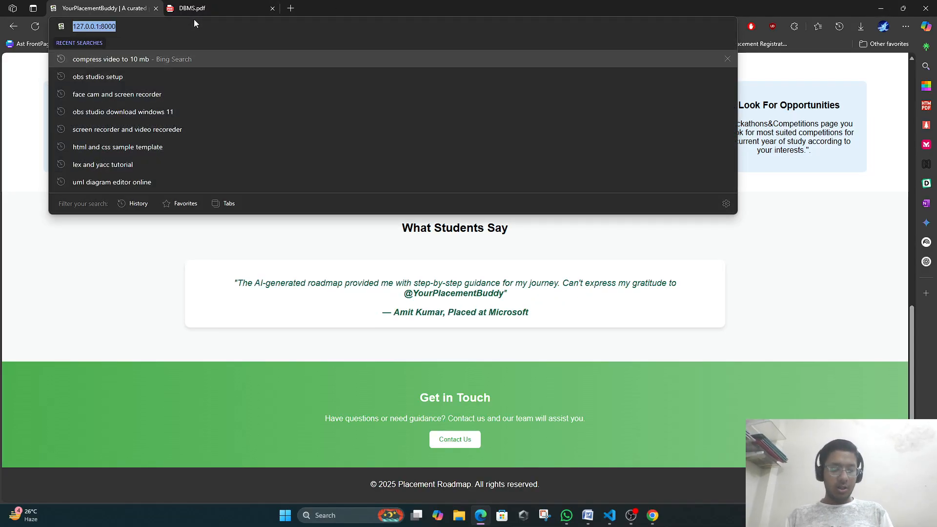
pyautogui.click(291, 7)
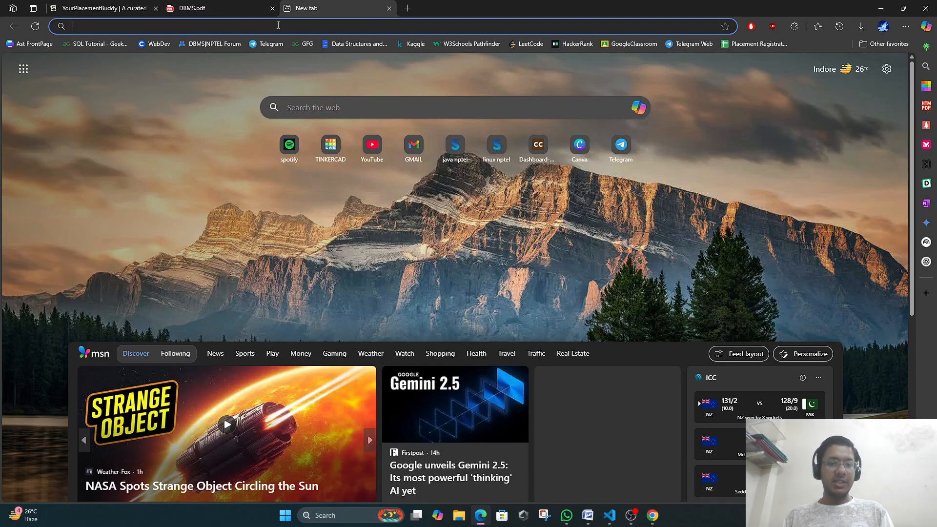
pyautogui.hotkey('ctrl', 'v')
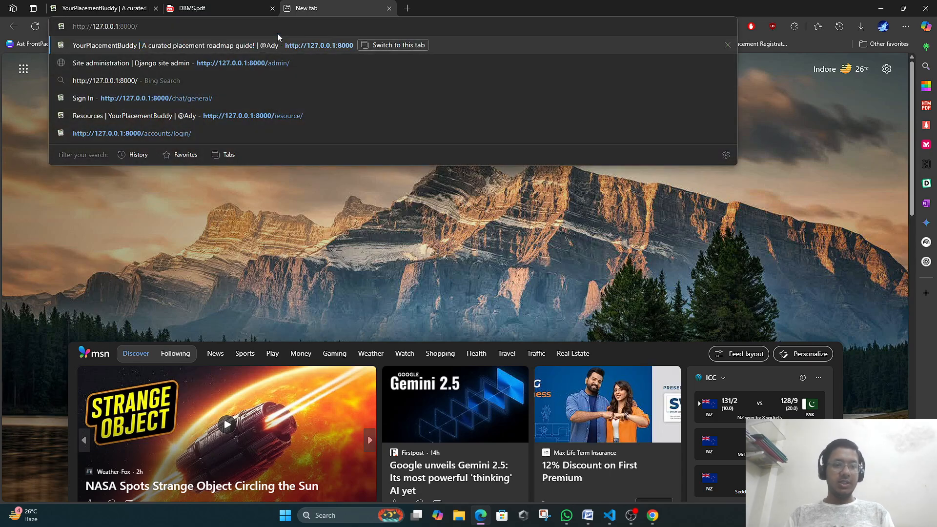
pyautogui.write('admin/')
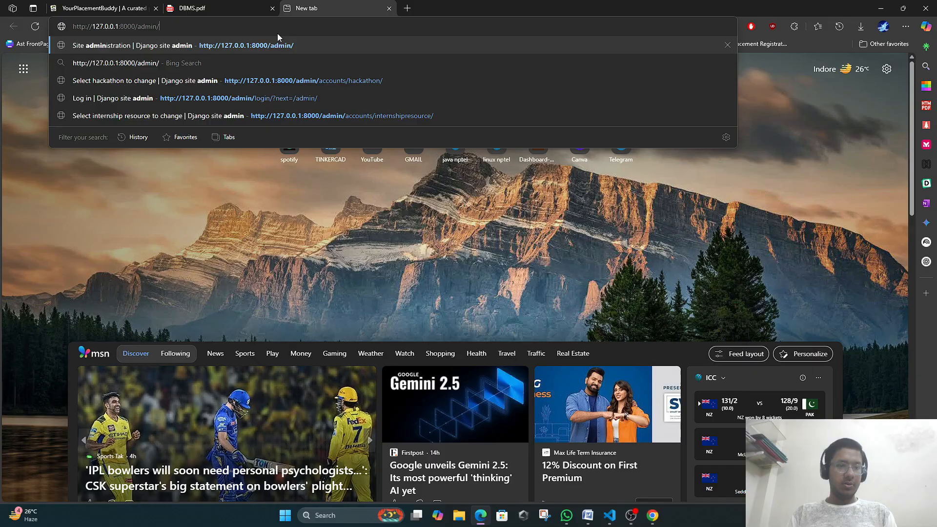
pyautogui.press('Return')
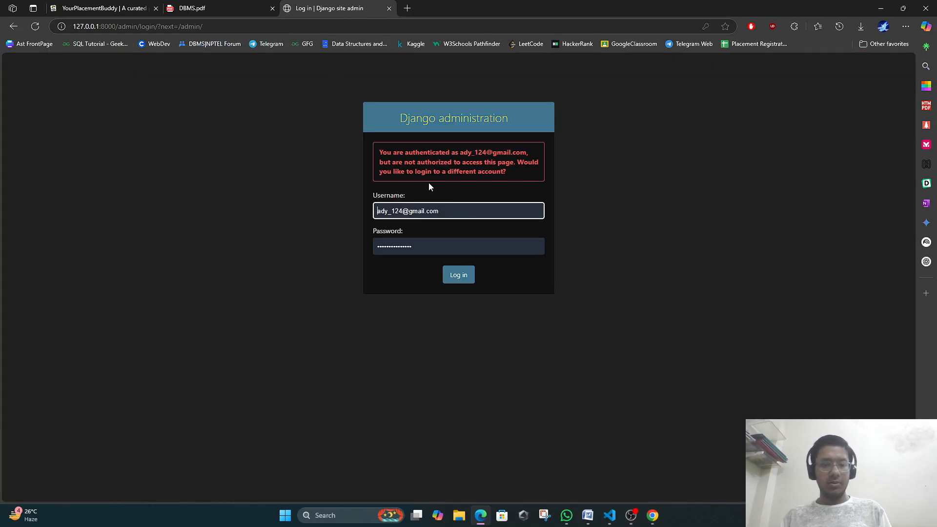
# Sign in to Django admin using the saved admin login.
pyautogui.click(447, 210)
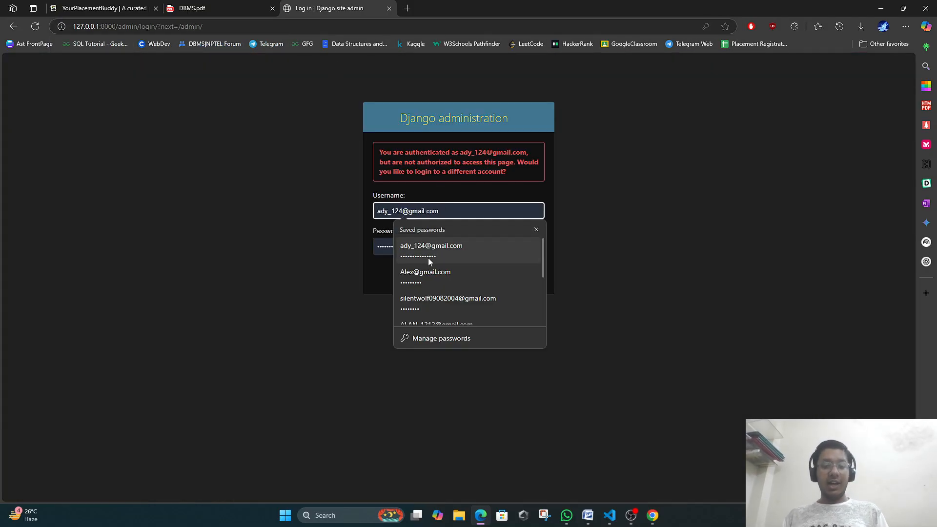
pyautogui.scroll(-3, 413, 281)
pyautogui.click(432, 303)
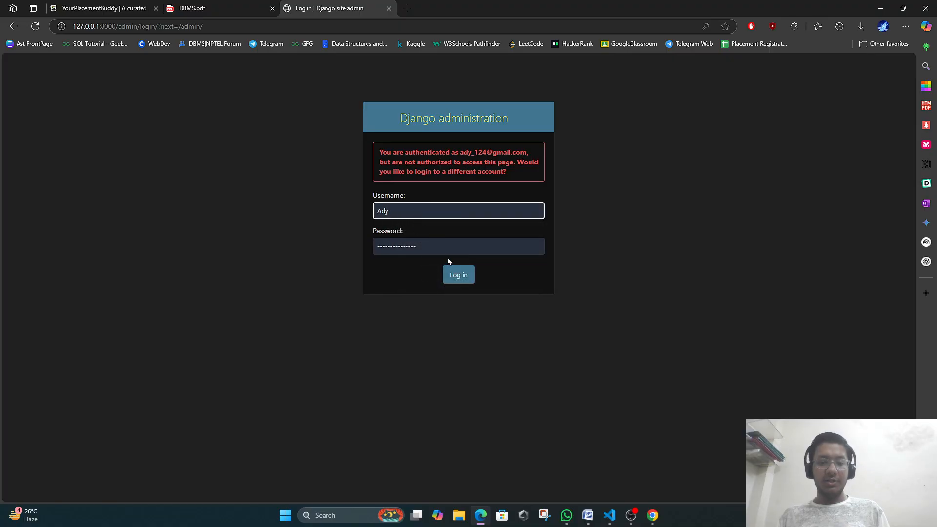
pyautogui.click(461, 272)
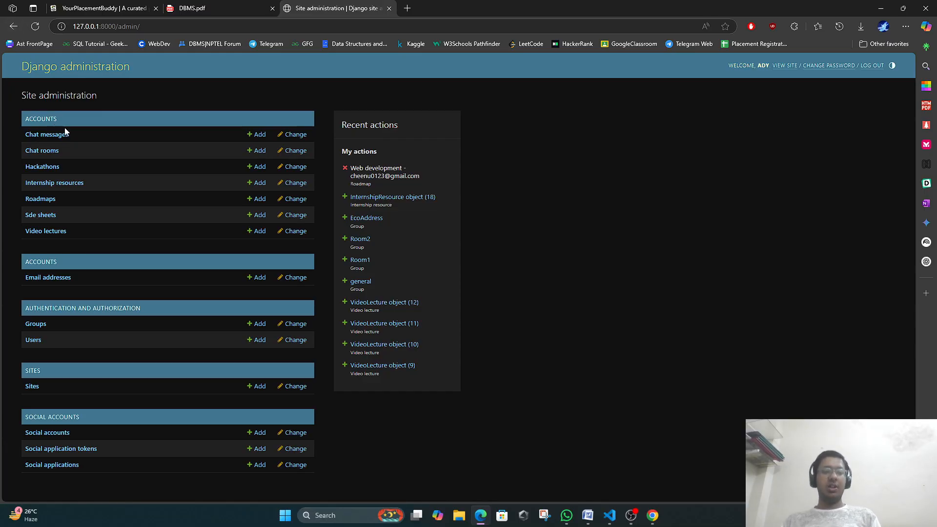
# Browse the 30 chat messages and 8 chat rooms, then open the Hackathons list.
pyautogui.click(36, 137)
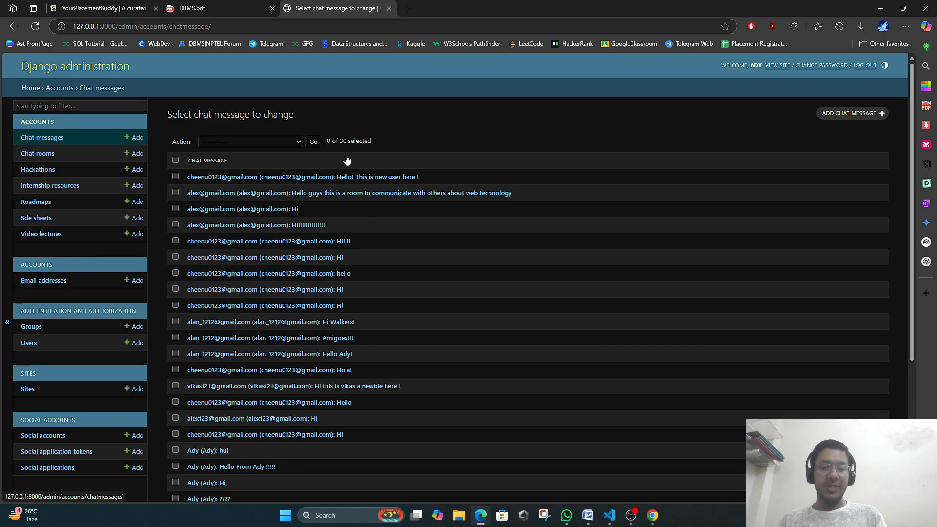
pyautogui.scroll(-1, 326, 236)
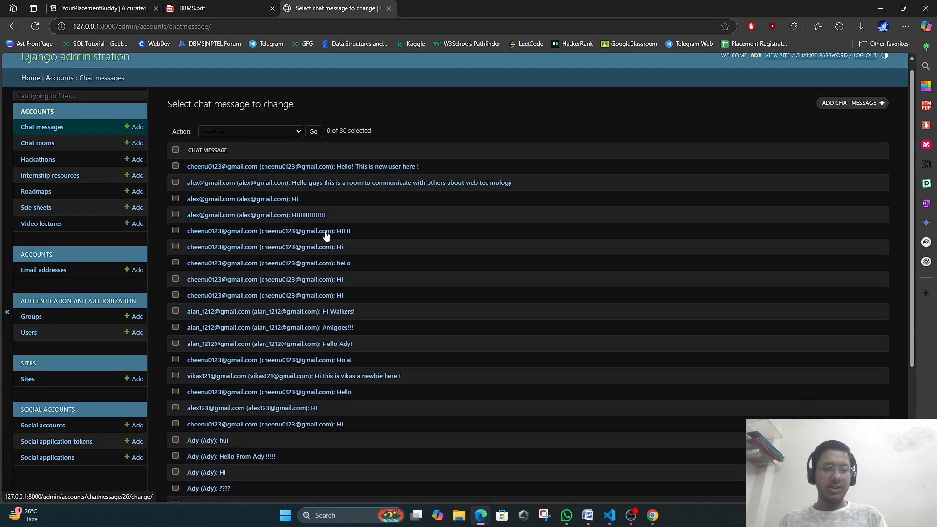
pyautogui.scroll(-4, 325, 231)
pyautogui.scroll(5, 325, 230)
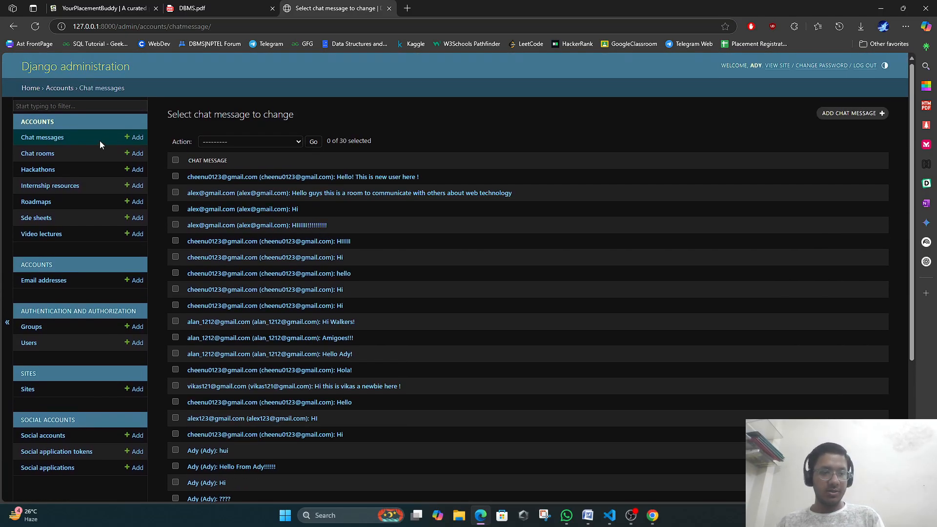
pyautogui.click(52, 154)
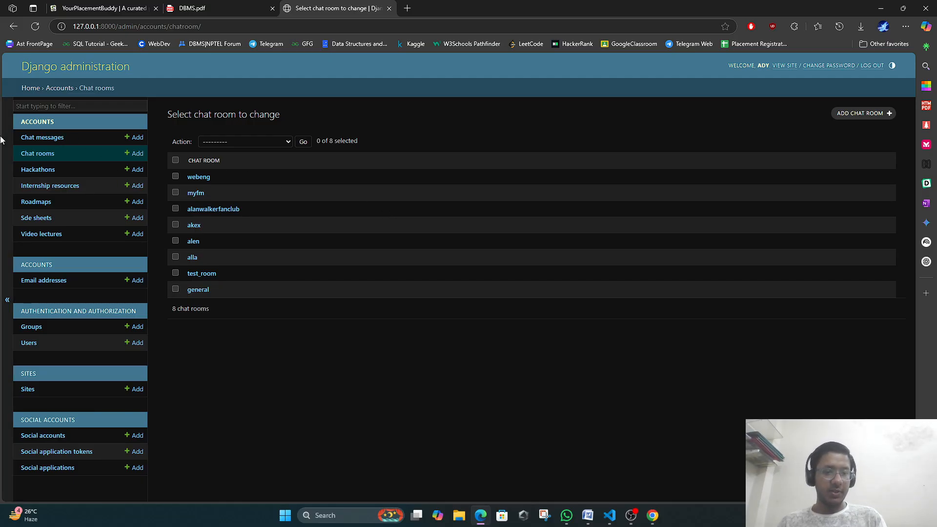
pyautogui.click(41, 174)
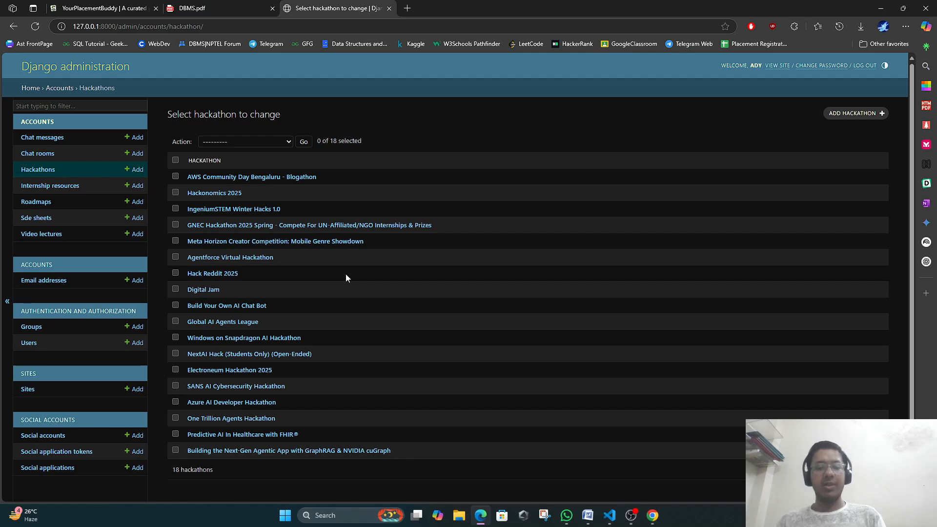
# View internship resources, roadmaps, SDE sheets, video lectures and the four groups, then the Users list.
pyautogui.click(51, 185)
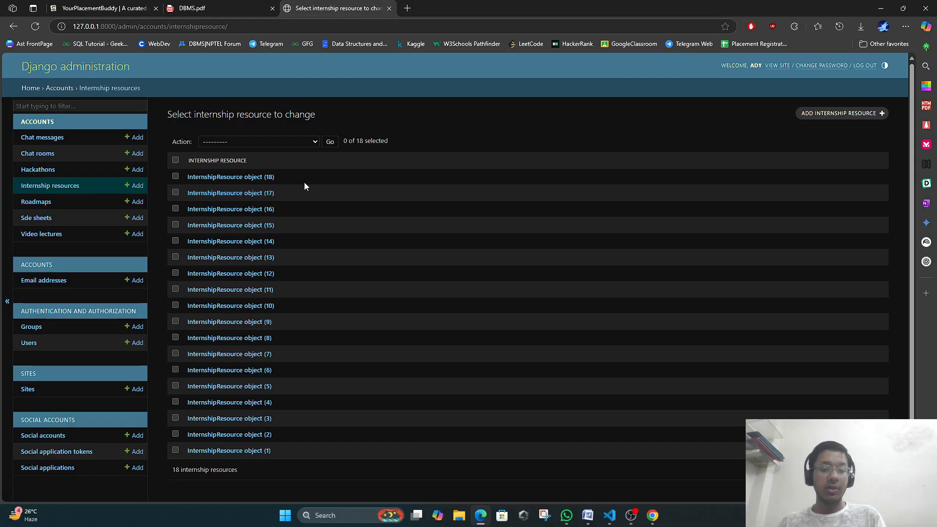
pyautogui.scroll(-1, 313, 342)
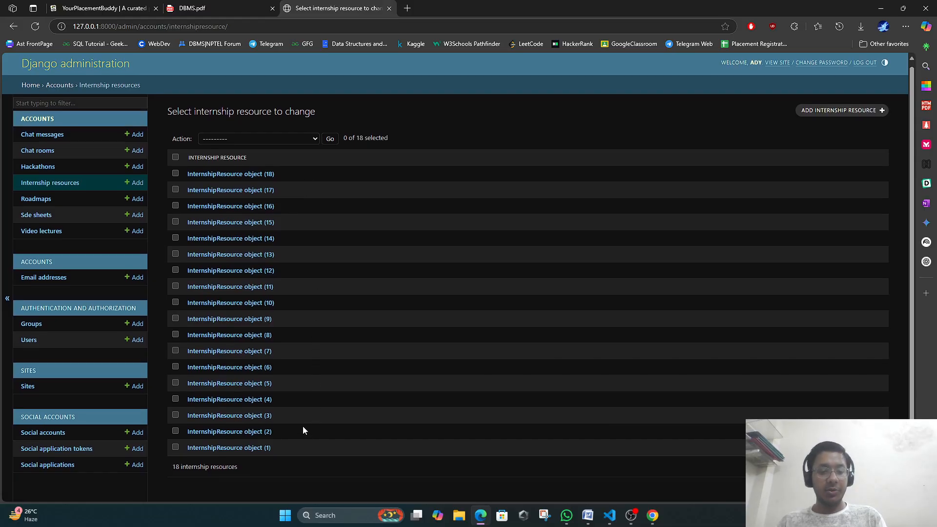
pyautogui.click(25, 199)
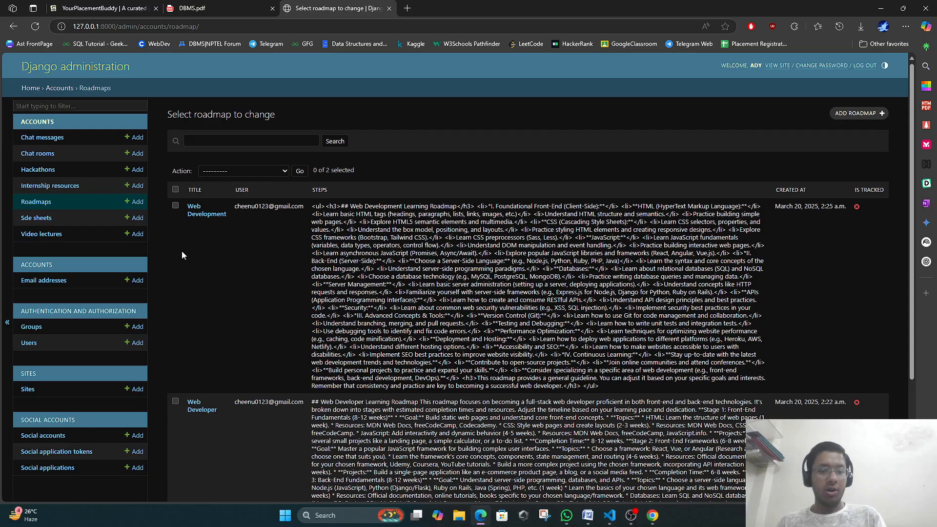
pyautogui.scroll(-3, 363, 264)
pyautogui.scroll(3, 364, 264)
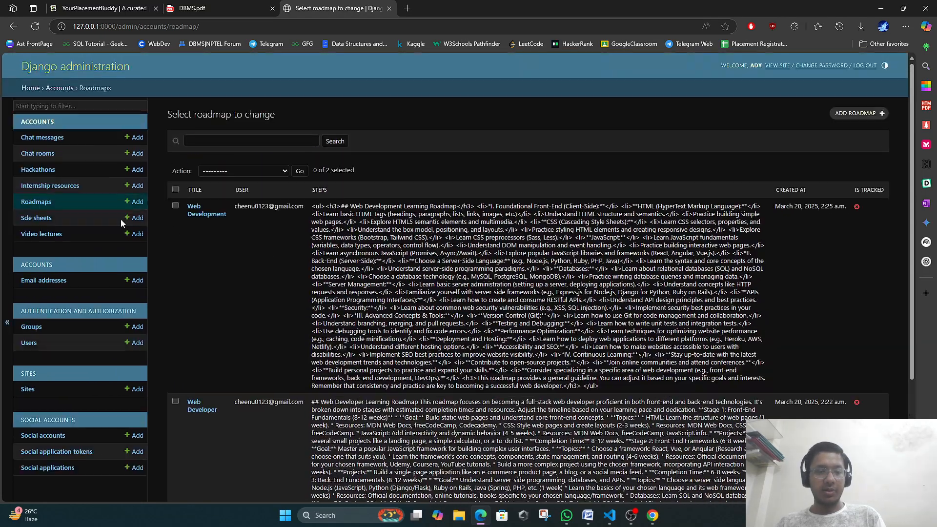
pyautogui.click(40, 218)
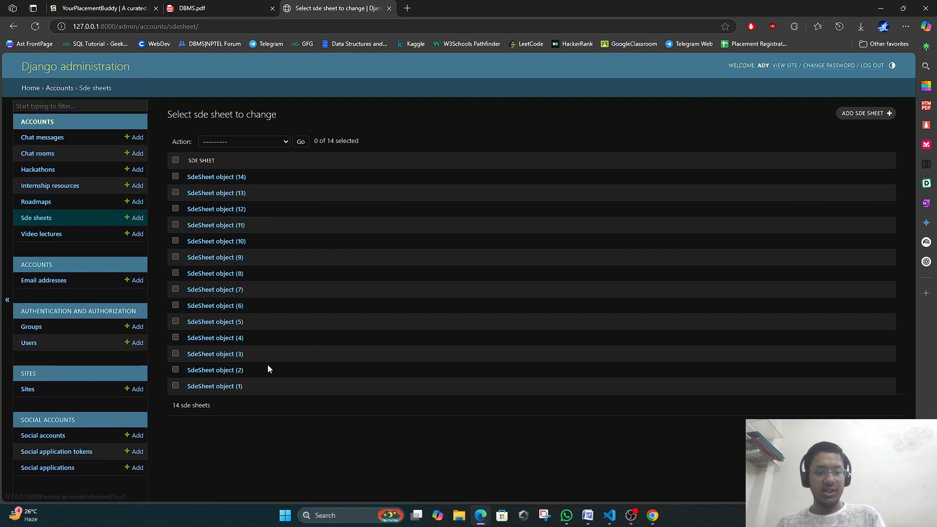
pyautogui.click(41, 234)
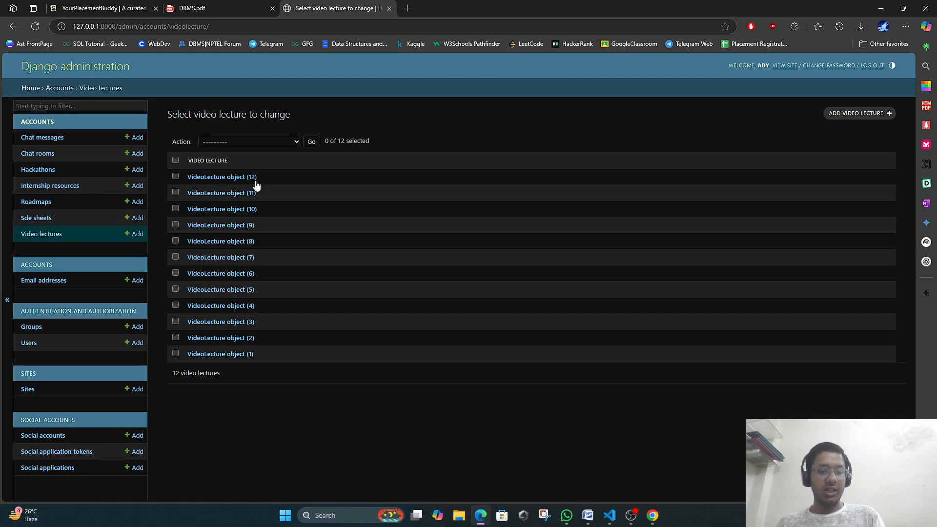
pyautogui.click(29, 327)
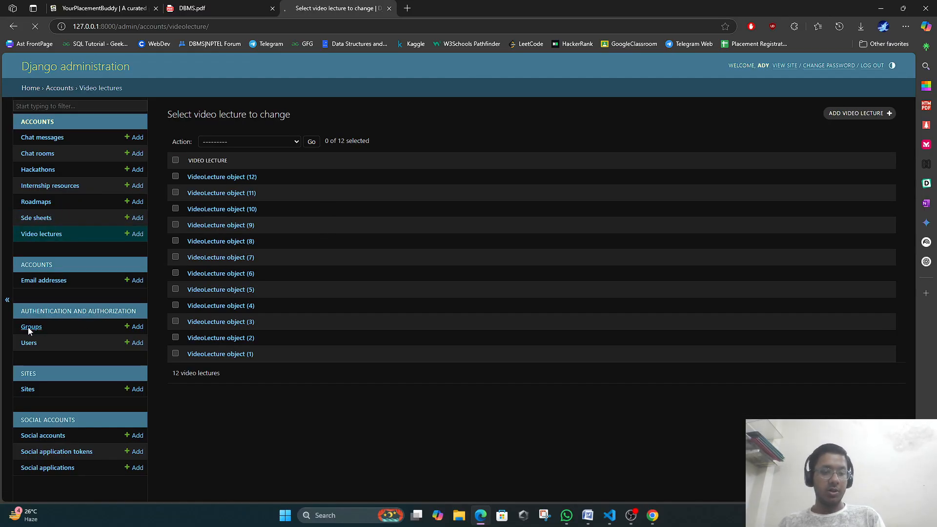
pyautogui.click(21, 354)
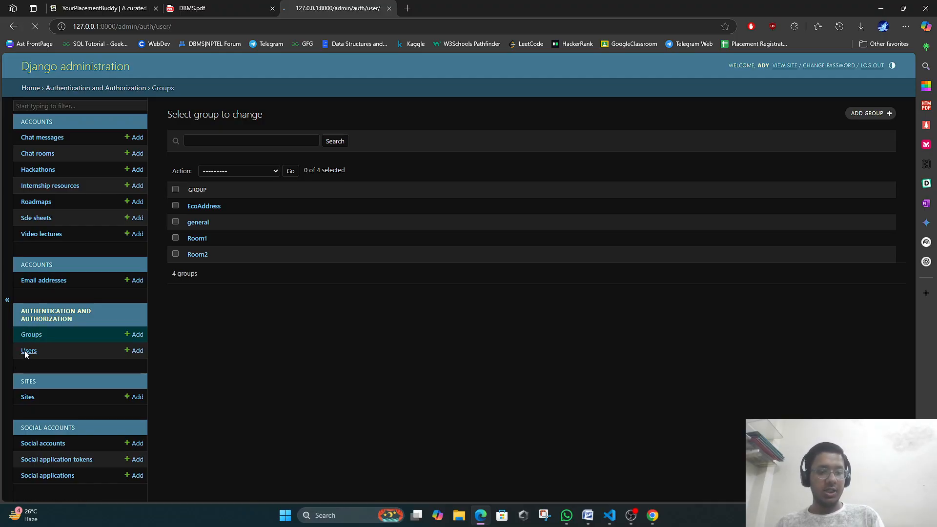
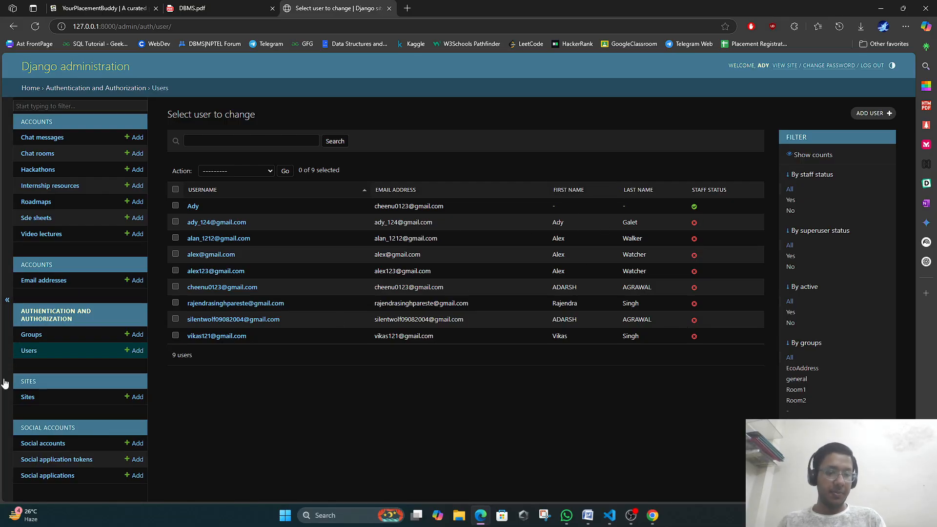
# Check the registered Sites list in admin, then view the downloaded DBMS.pdf roadmap.
pyautogui.click(27, 398)
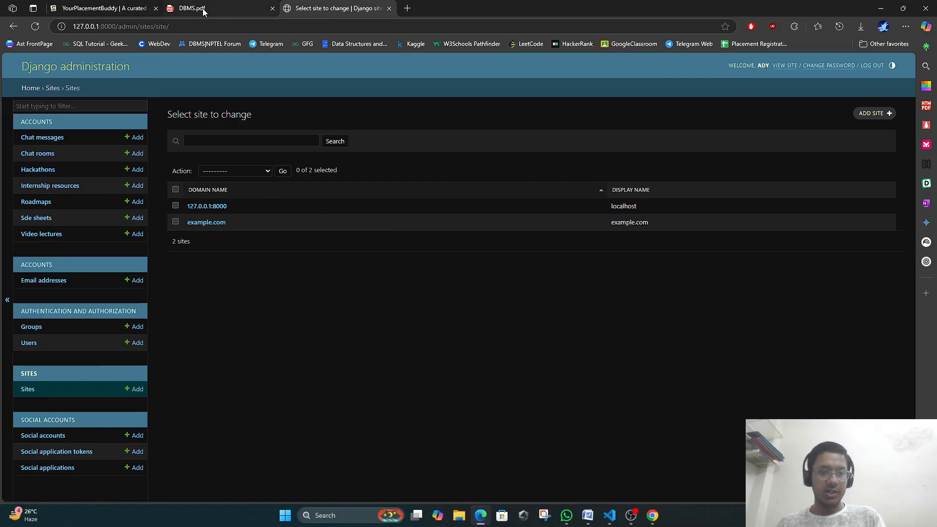
pyautogui.click(193, 6)
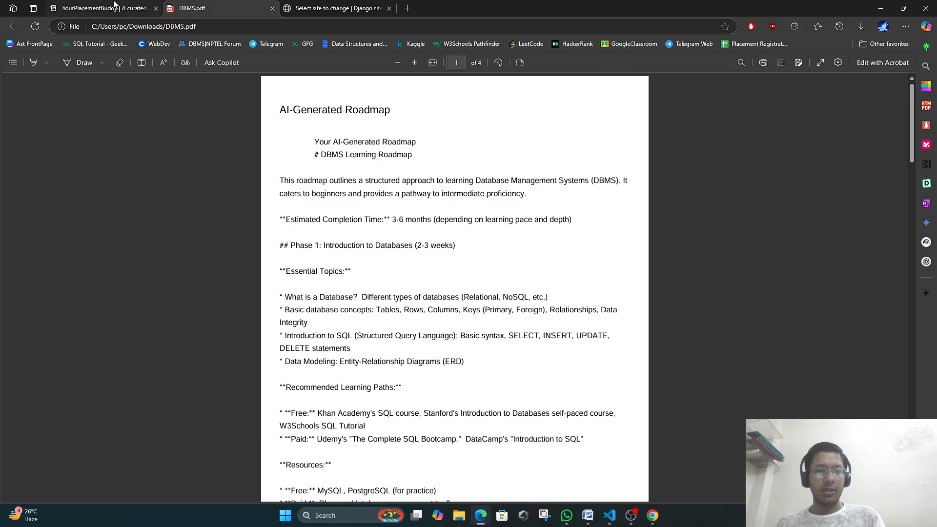
# Switch back to the YourPlacementBuddy home tab, close the admin Sites tab, and scroll the page.
pyautogui.click(132, 7)
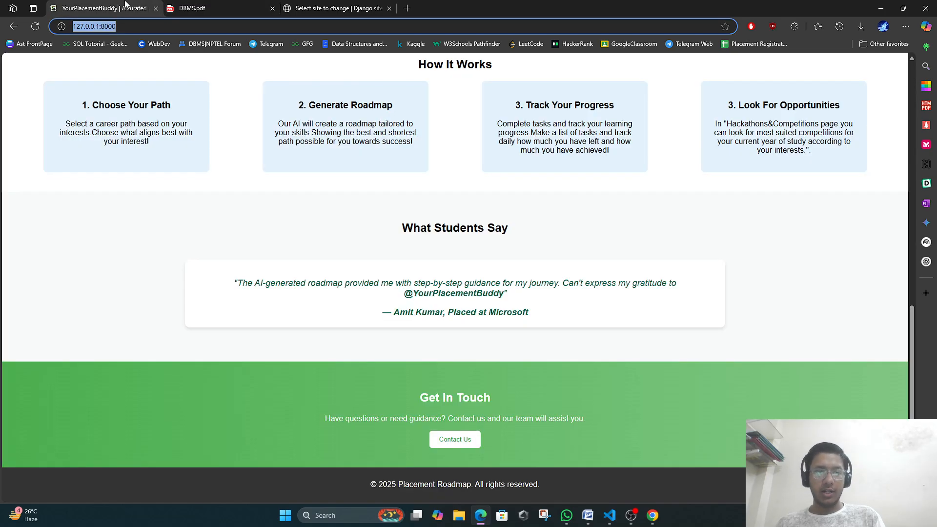
pyautogui.click(389, 8)
pyautogui.click(152, 325)
pyautogui.scroll(15, 155, 296)
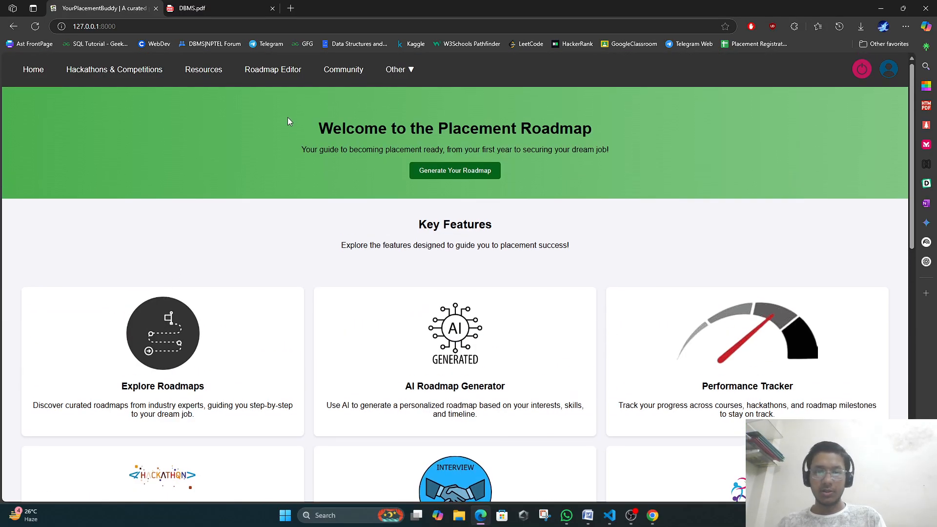
pyautogui.scroll(-9, 256, 265)
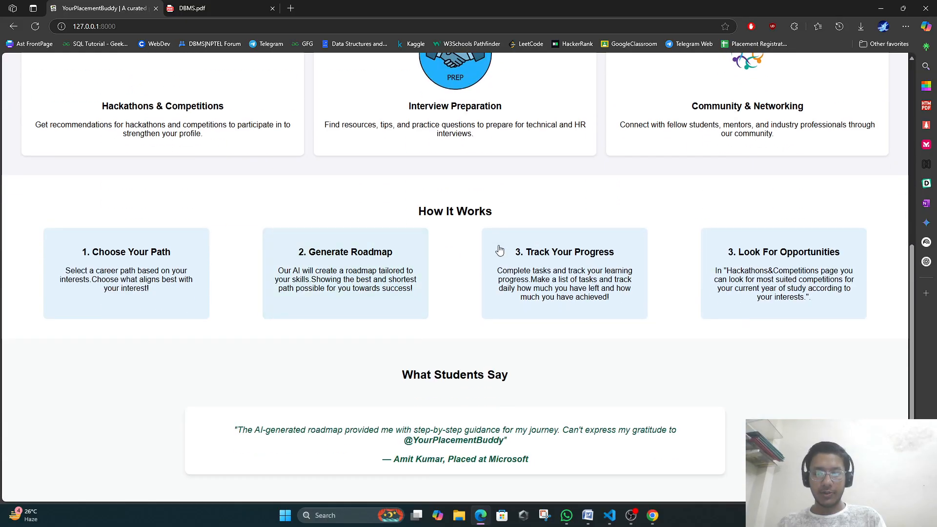
# Switch to the project's source code in Visual Studio Code and scroll through the file list.
pyautogui.click(610, 516)
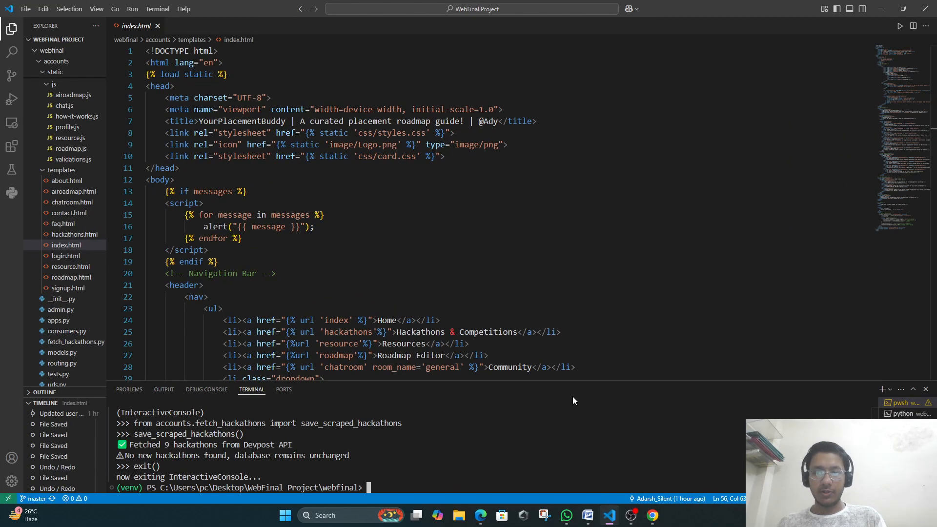
pyautogui.scroll(5, 73, 195)
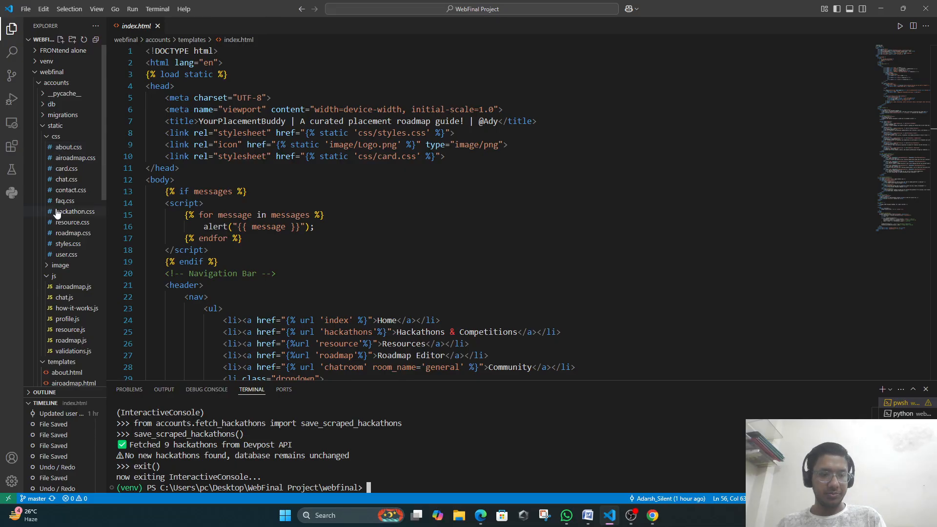
pyautogui.scroll(-2, 58, 318)
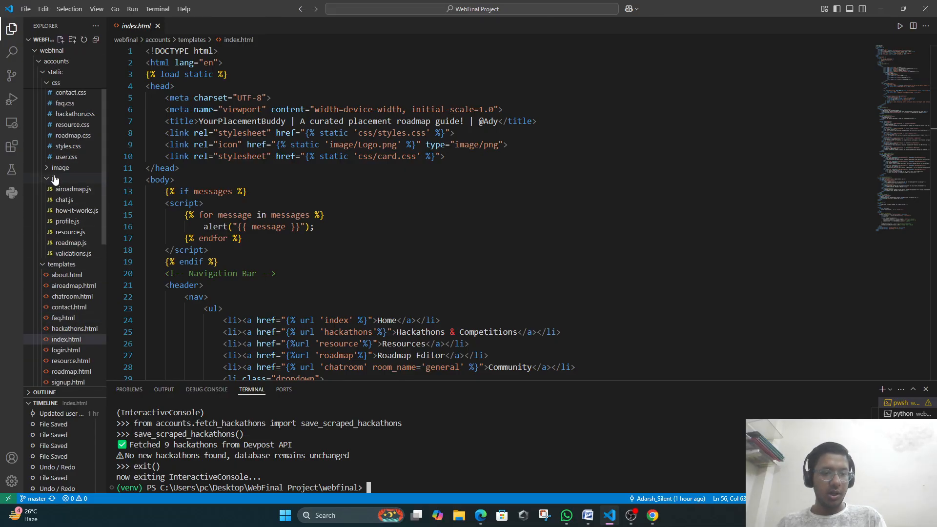
pyautogui.scroll(-5, 69, 215)
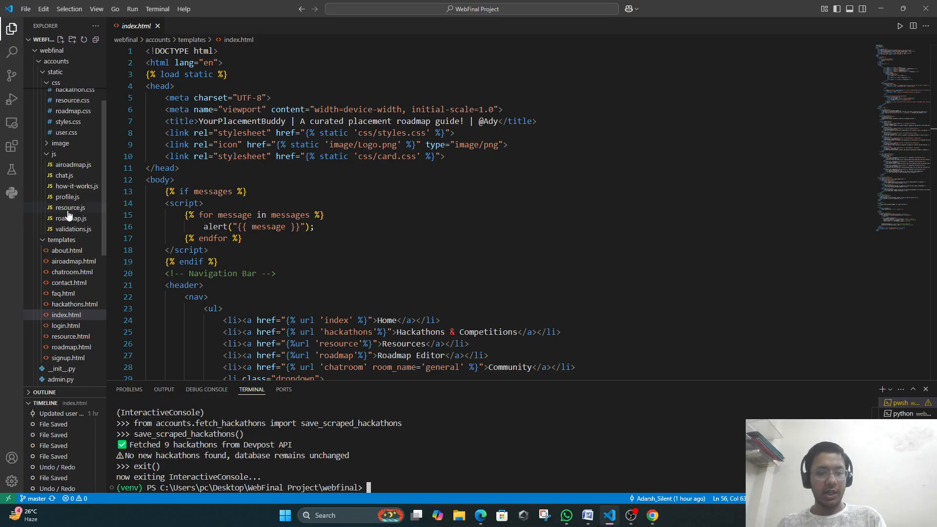
# Read through the roadmap code in views.py.
pyautogui.click(59, 245)
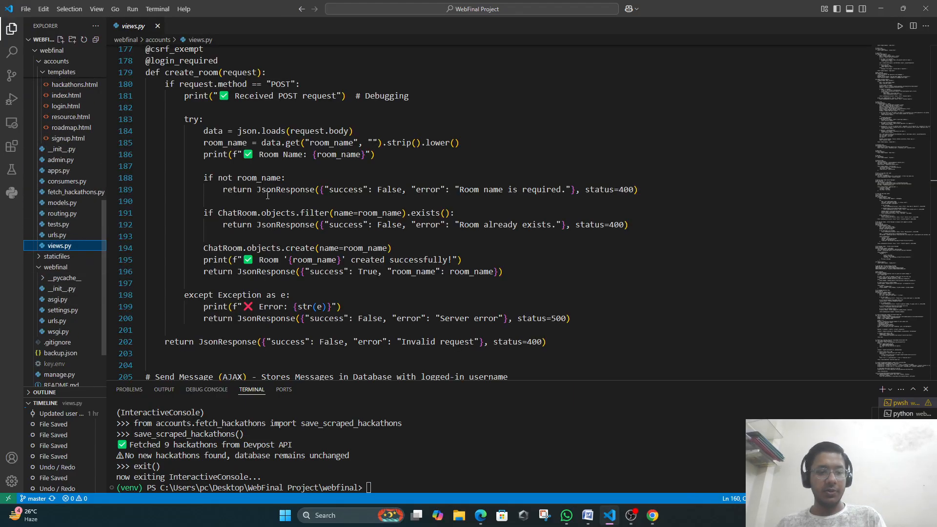
pyautogui.scroll(-4, 379, 233)
pyautogui.scroll(-20, 379, 233)
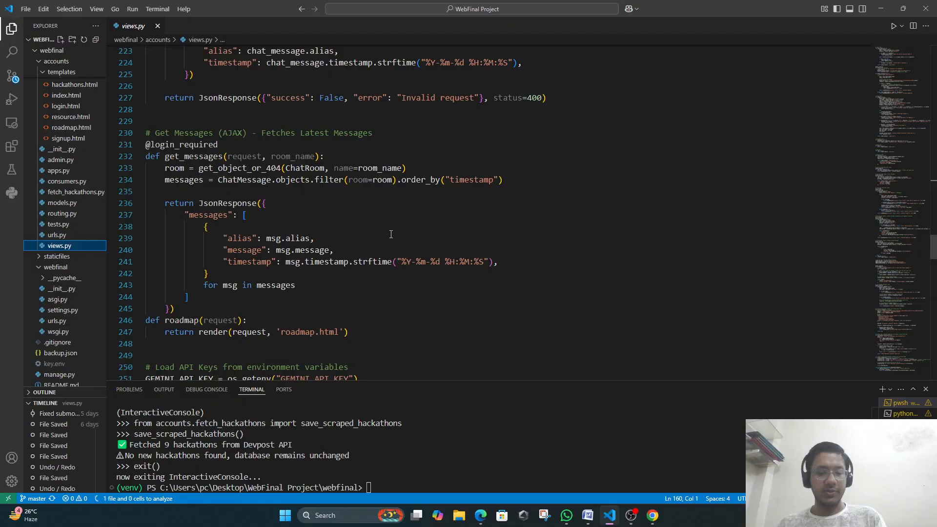
pyautogui.scroll(-17, 388, 222)
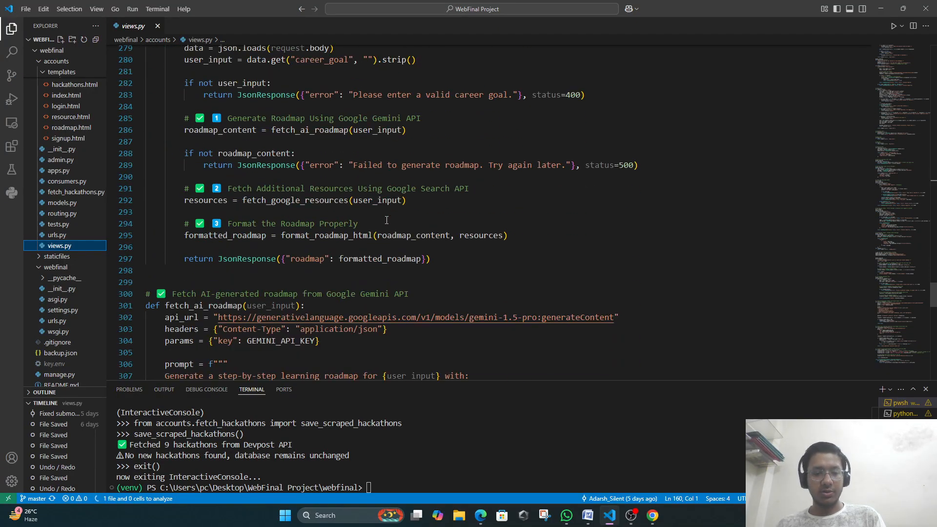
pyautogui.scroll(-14, 387, 221)
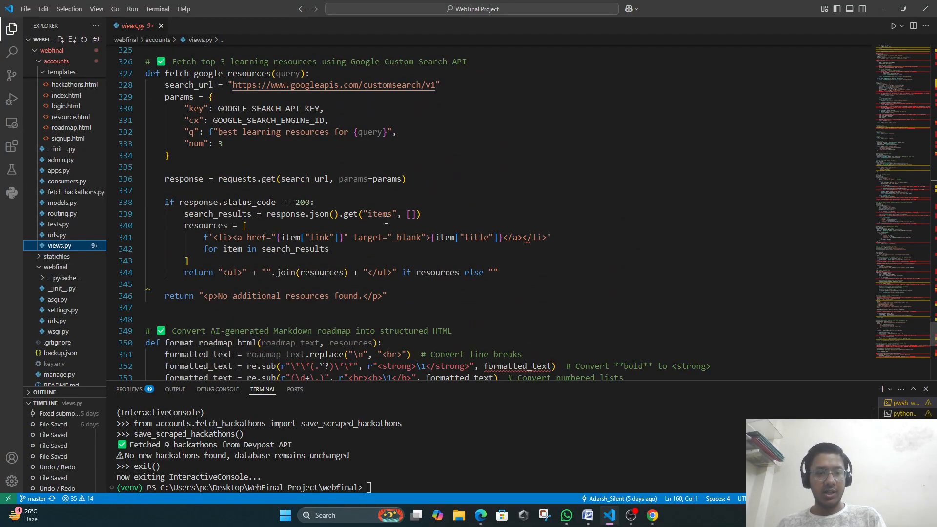
pyautogui.scroll(-2, 386, 220)
pyautogui.scroll(5, 387, 220)
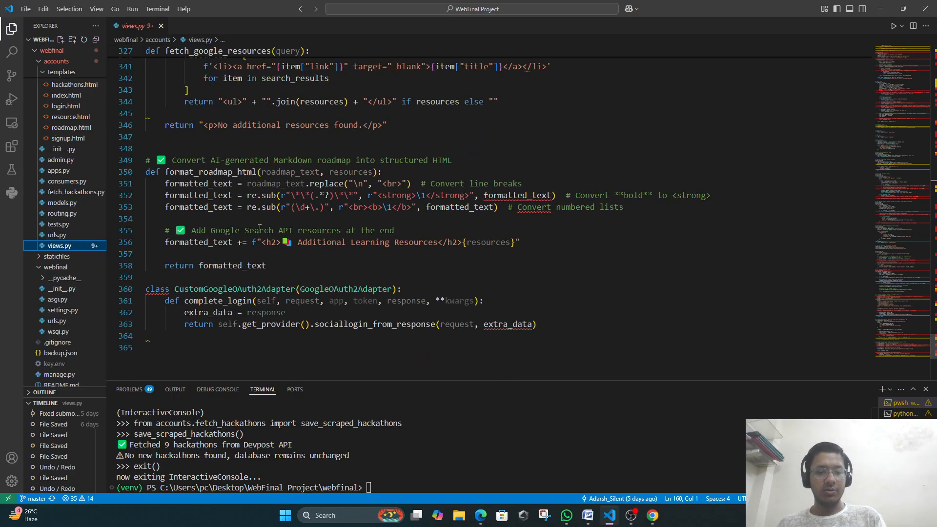
pyautogui.scroll(4, 54, 243)
pyautogui.scroll(6, 63, 242)
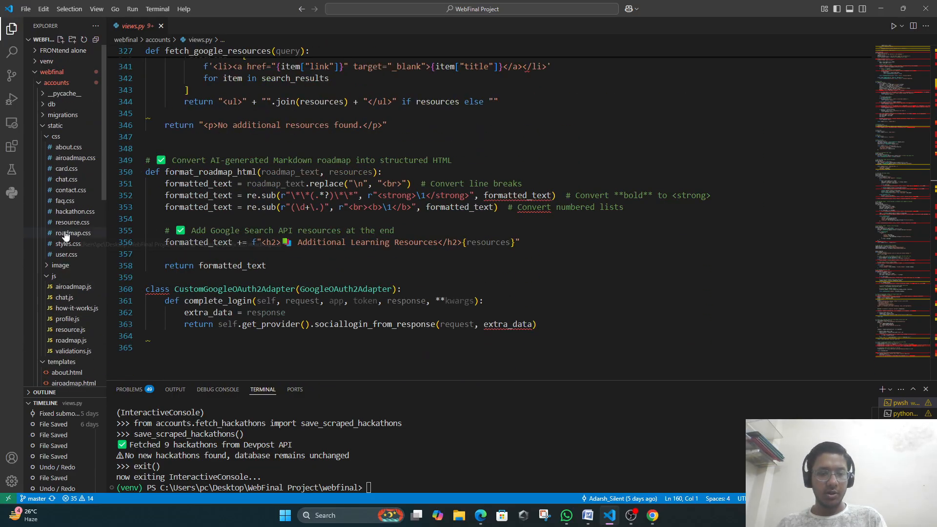
# Look at the faq.css stylesheet from static/css, then minimize VS Code.
pyautogui.click(74, 201)
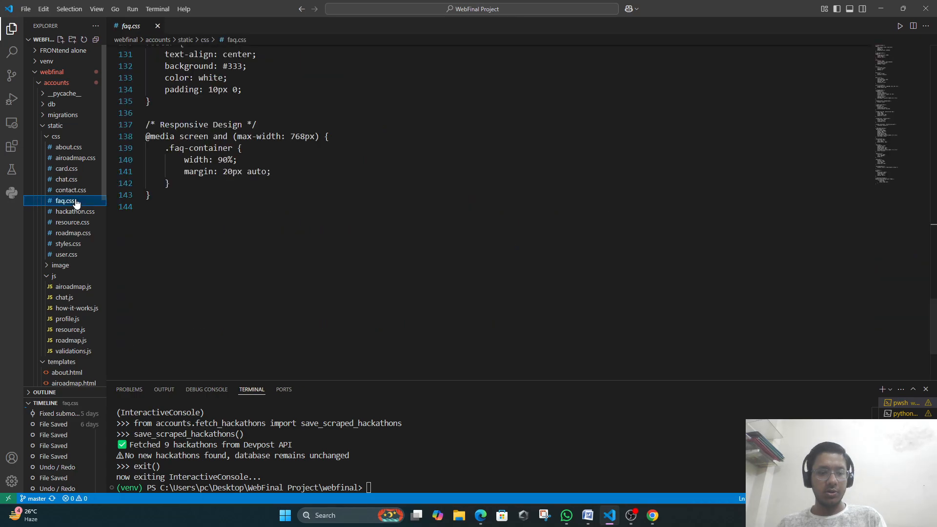
pyautogui.click(339, 203)
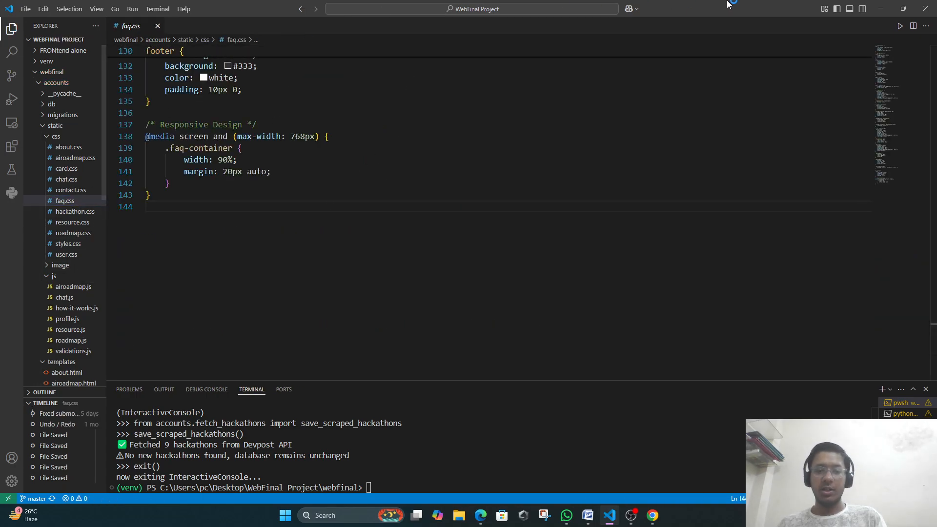
pyautogui.click(876, 9)
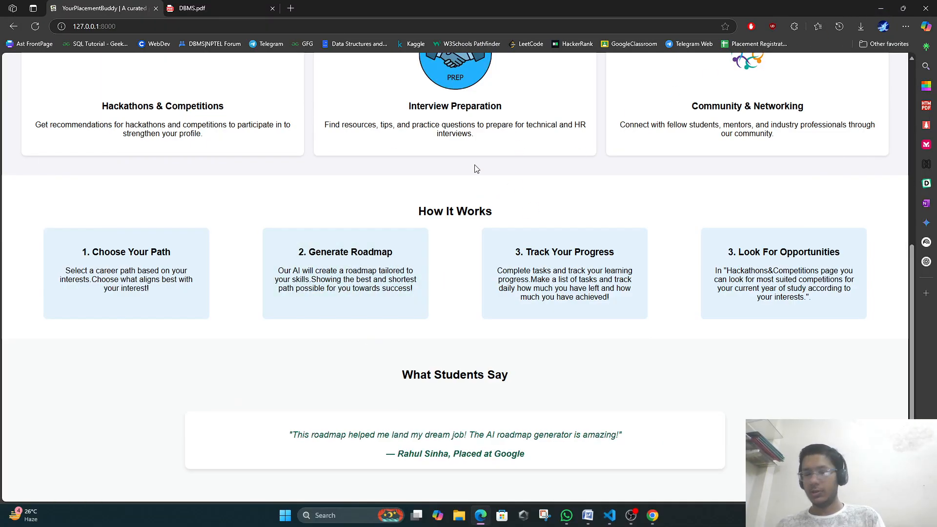
# Open the AI Roadmap Generator page via Generate Your Roadmap, then bring OBS Studio forward.
pyautogui.scroll(5, 505, 225)
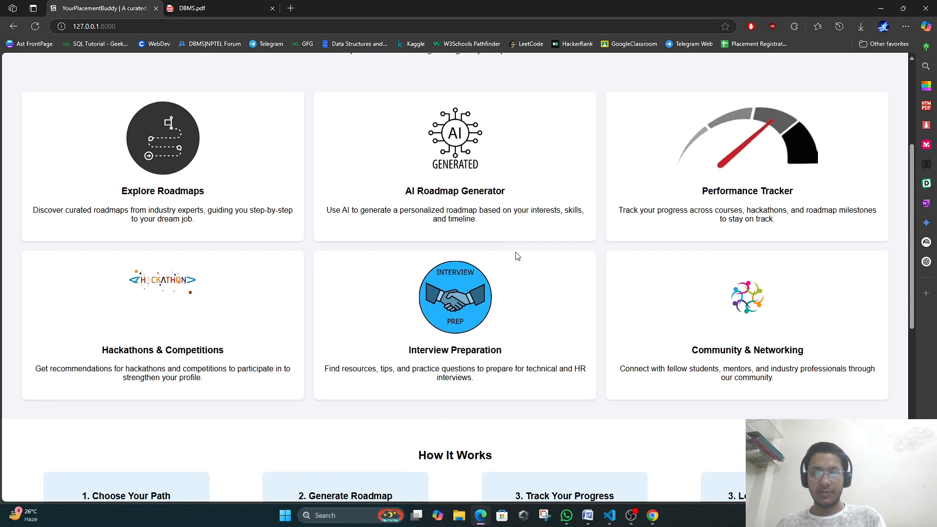
pyautogui.scroll(4, 336, 238)
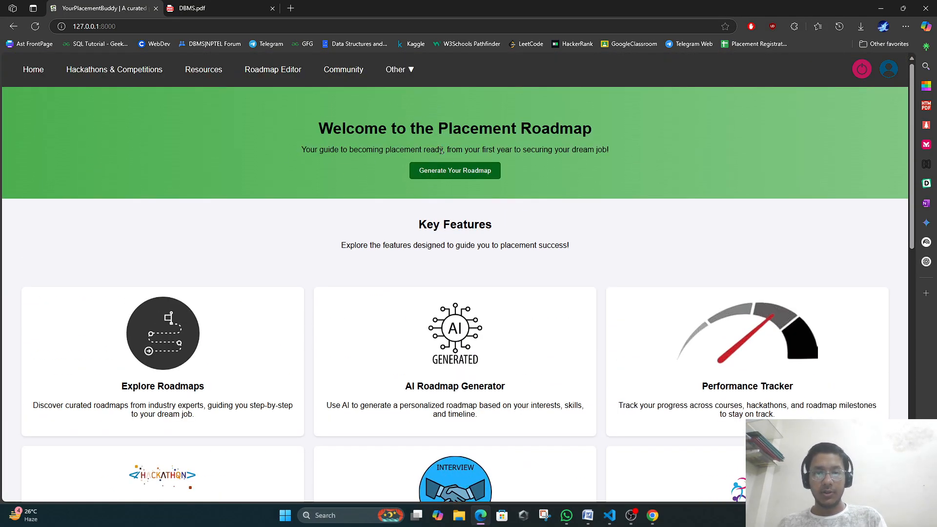
pyautogui.click(458, 172)
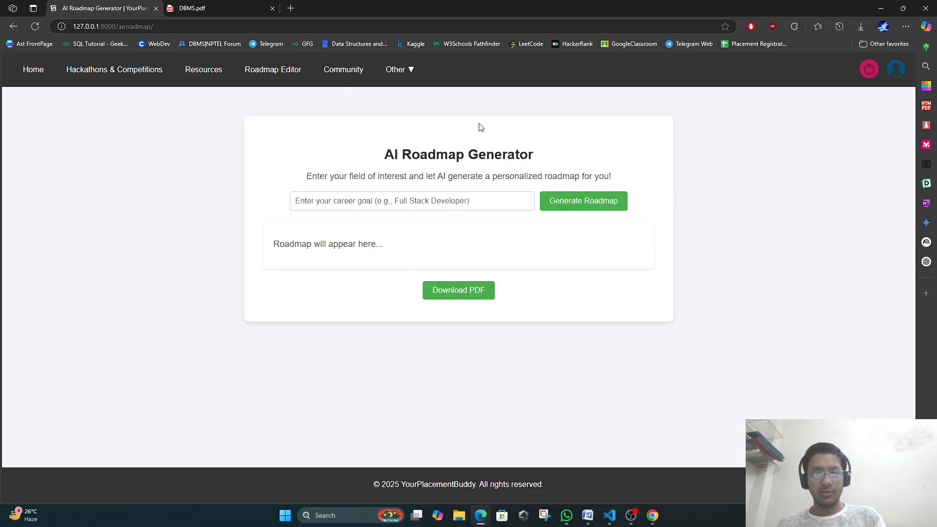
pyautogui.click(628, 511)
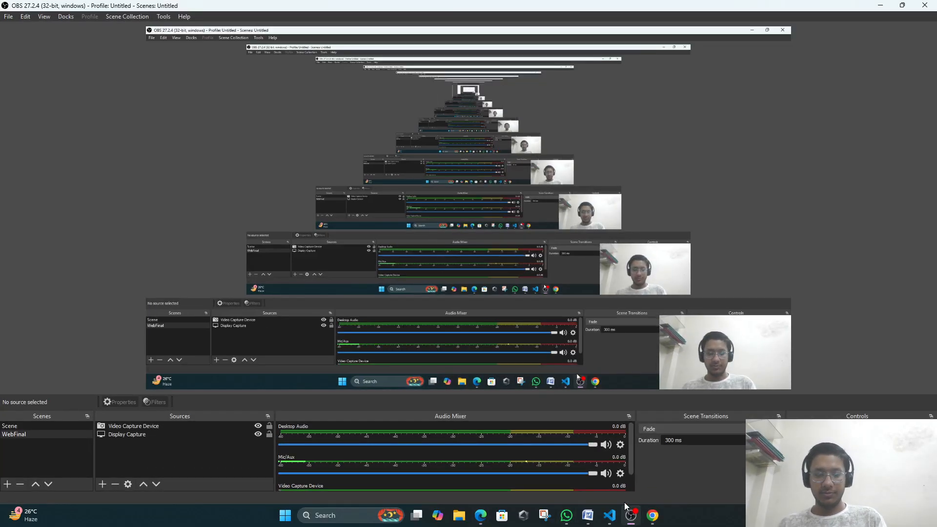